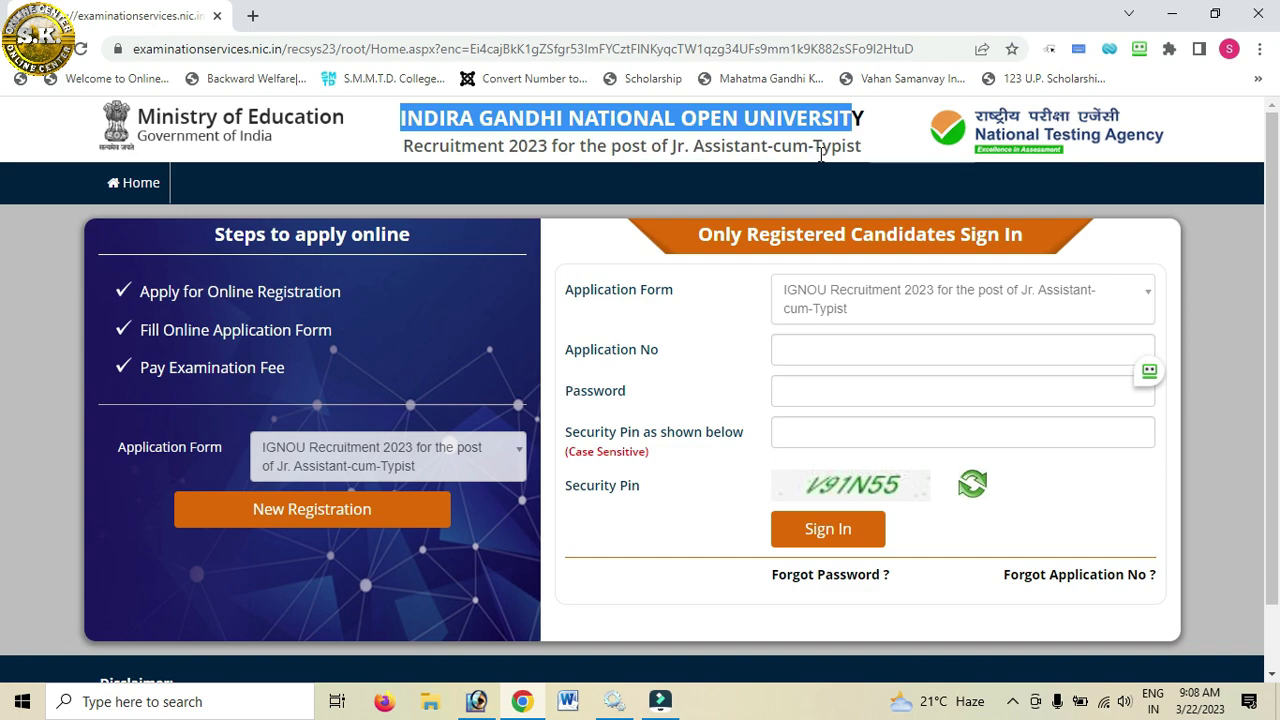
Step: Skip the sign-in fields and start a New Registration for the Jr. Assistant-cum-Typist post
{"action": "left_click", "coordinate": [862, 154]}
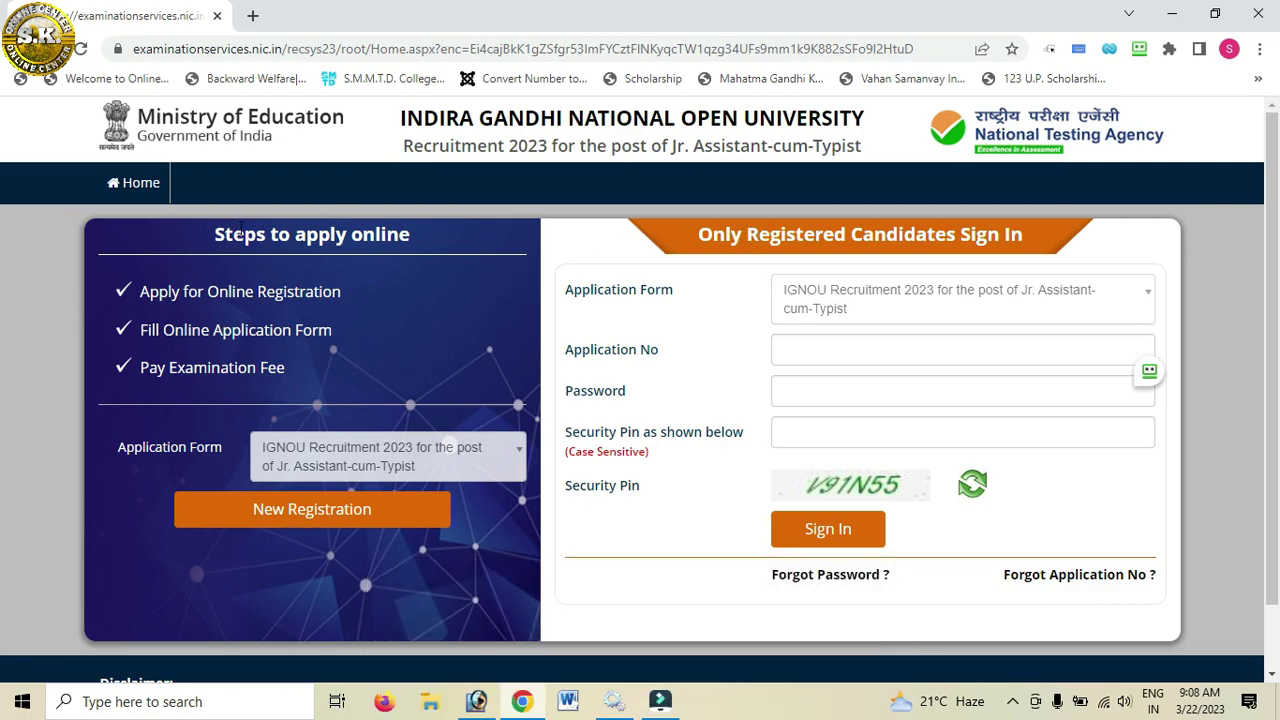
{"action": "left_click", "coordinate": [799, 357]}
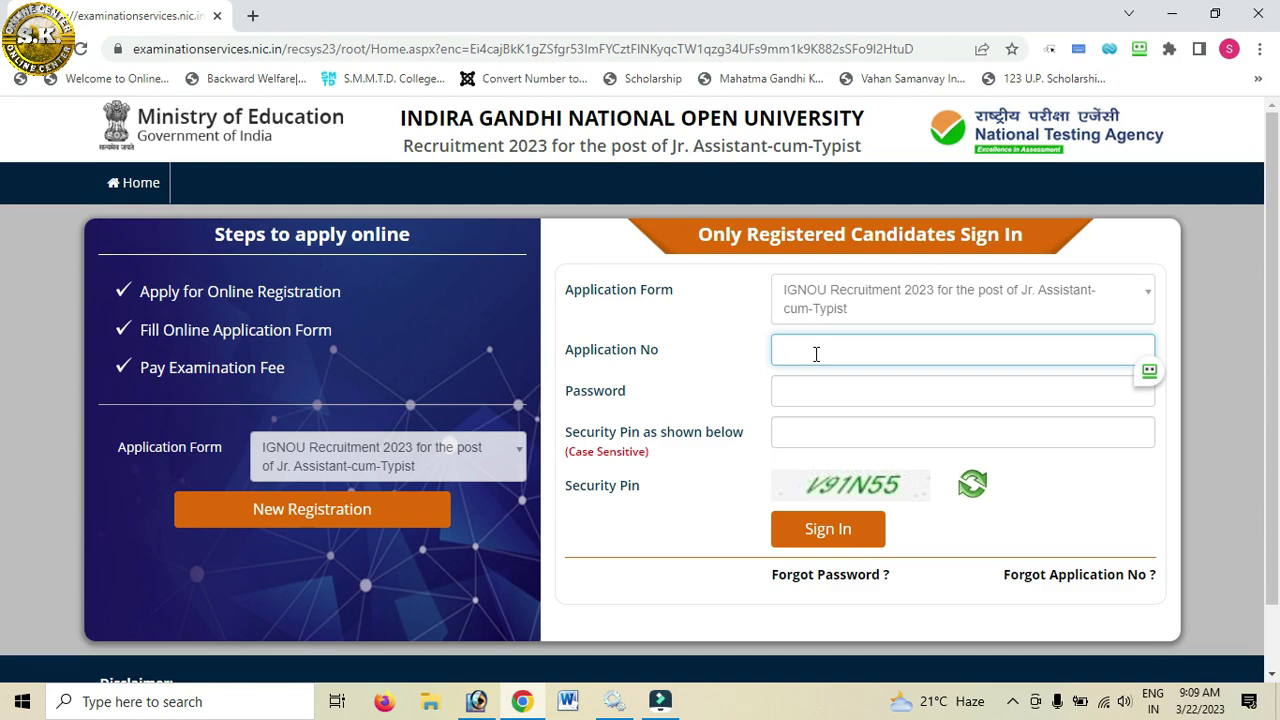
{"action": "left_click", "coordinate": [801, 348]}
{"action": "left_click", "coordinate": [799, 396]}
{"action": "left_click", "coordinate": [797, 432]}
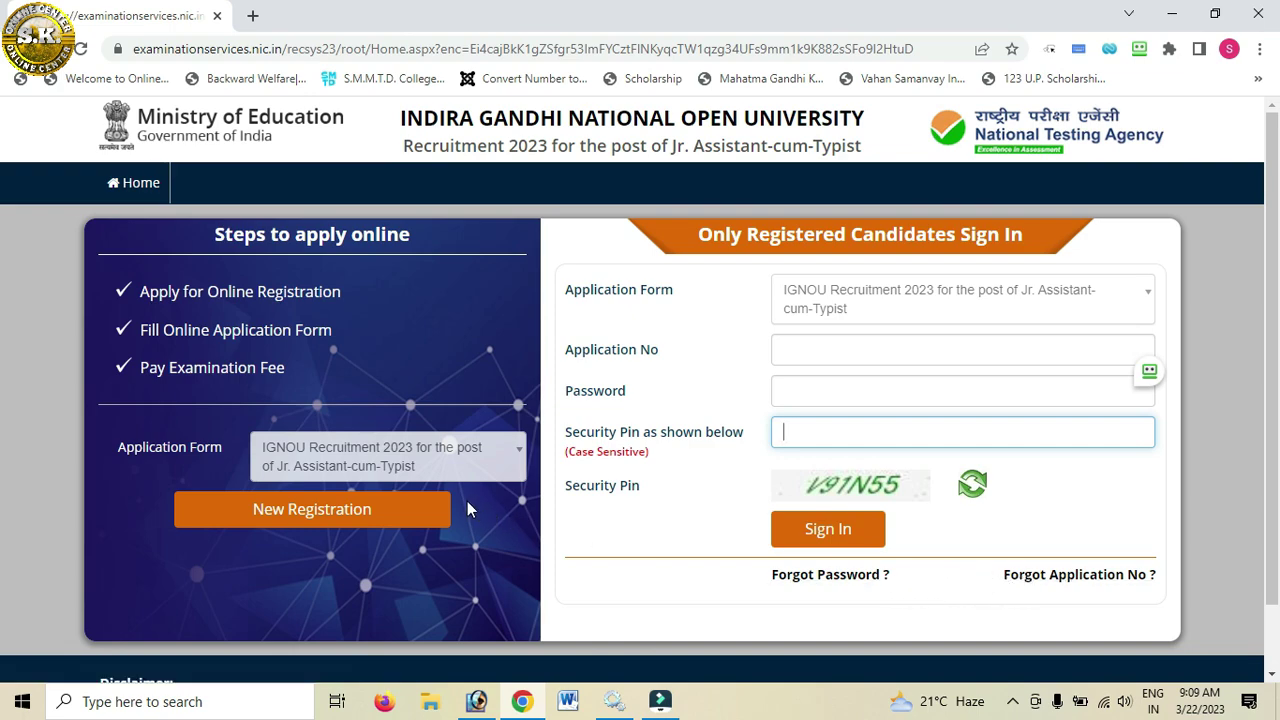
{"action": "left_click", "coordinate": [289, 518]}
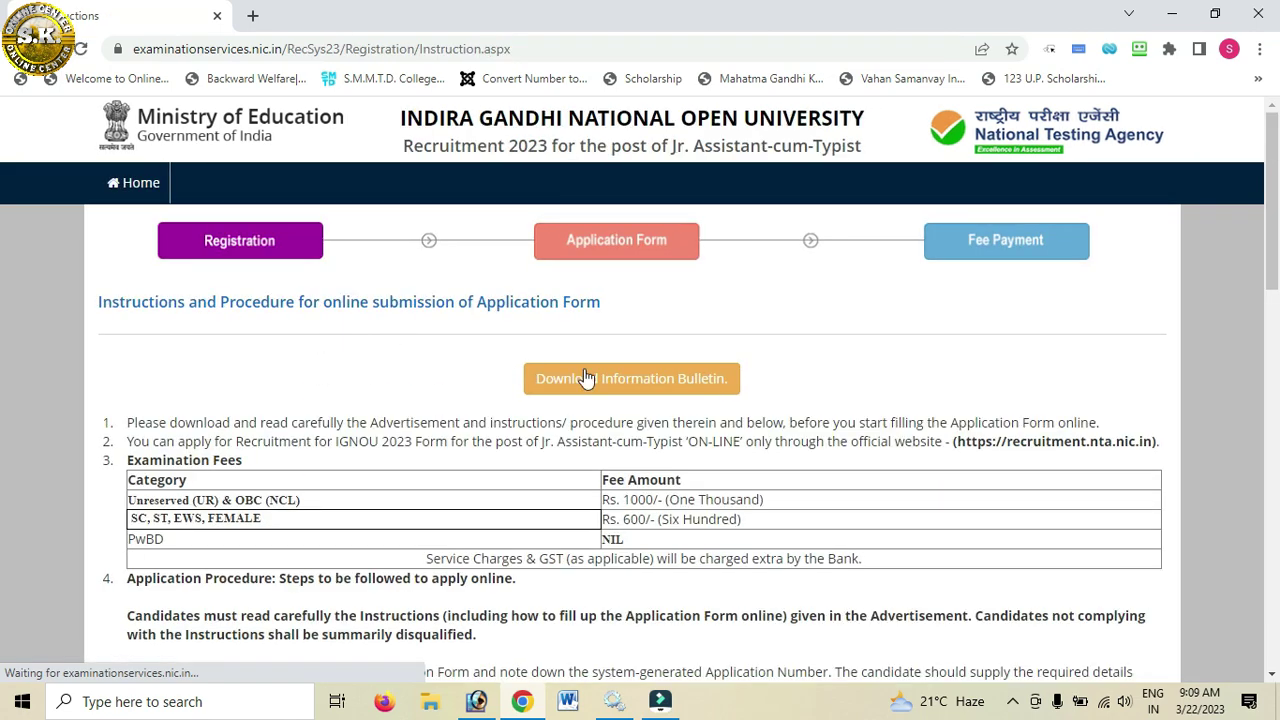
Step: Accept the information bulletin declaration at the bottom of the instructions and proceed
{"action": "scroll", "coordinate": [1250, 300], "scroll_direction": "down", "scroll_amount": 6}
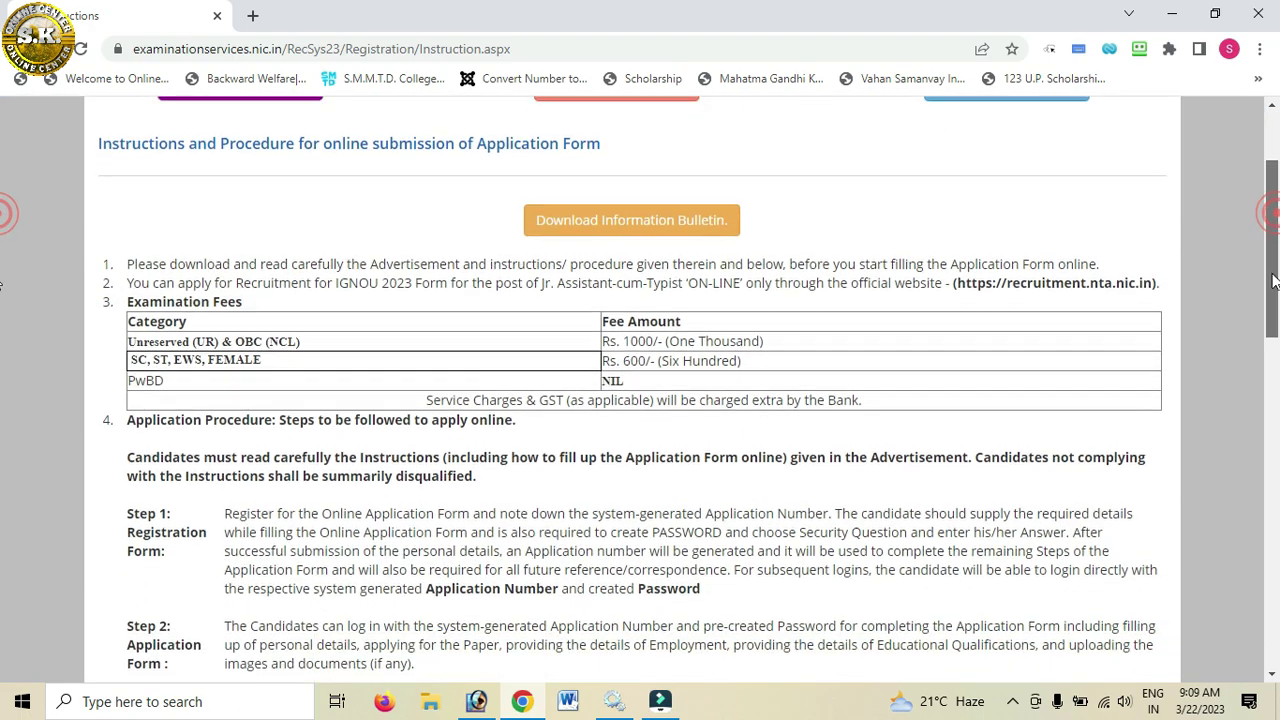
{"action": "scroll", "coordinate": [1250, 427], "scroll_direction": "down", "scroll_amount": 7}
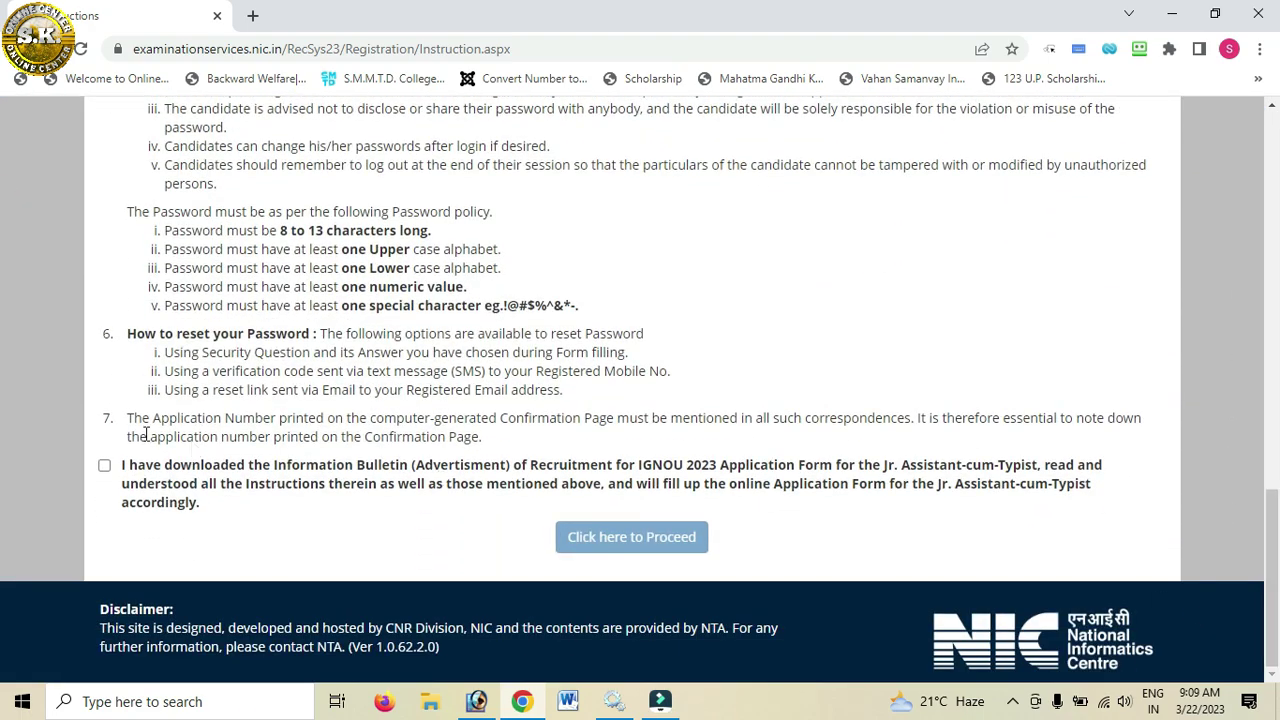
{"action": "left_click", "coordinate": [104, 465]}
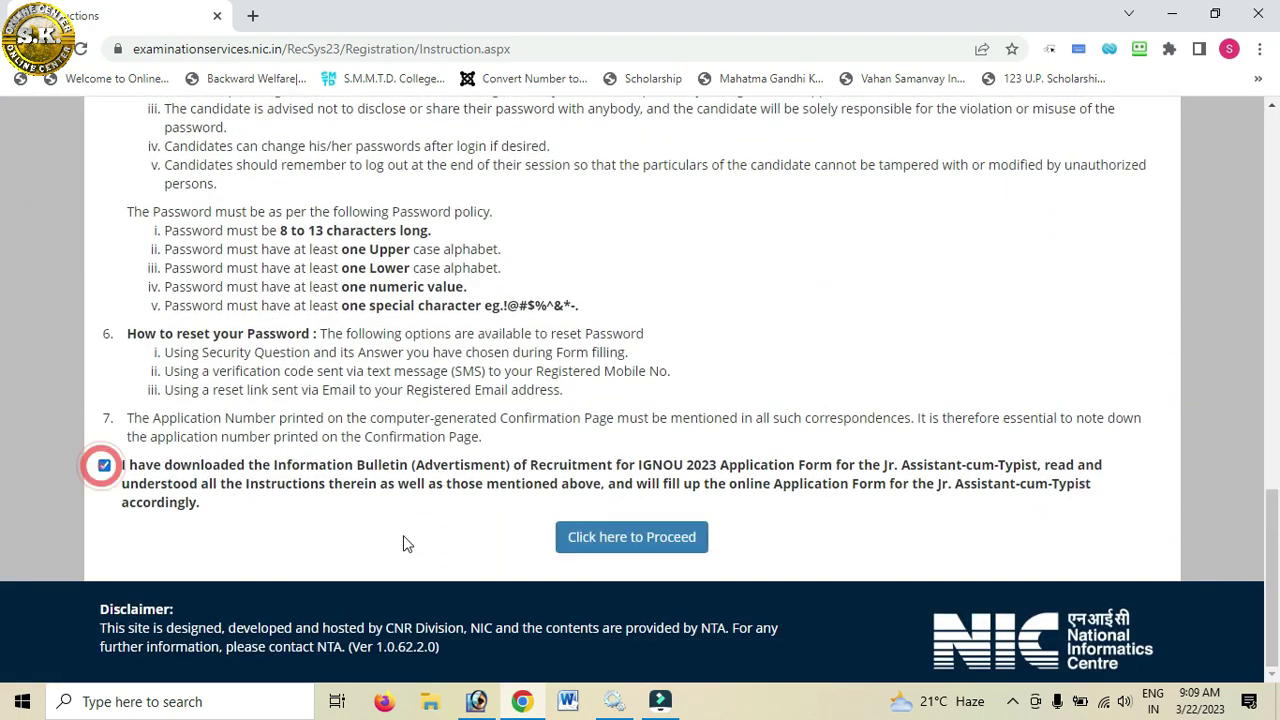
{"action": "left_click", "coordinate": [642, 545]}
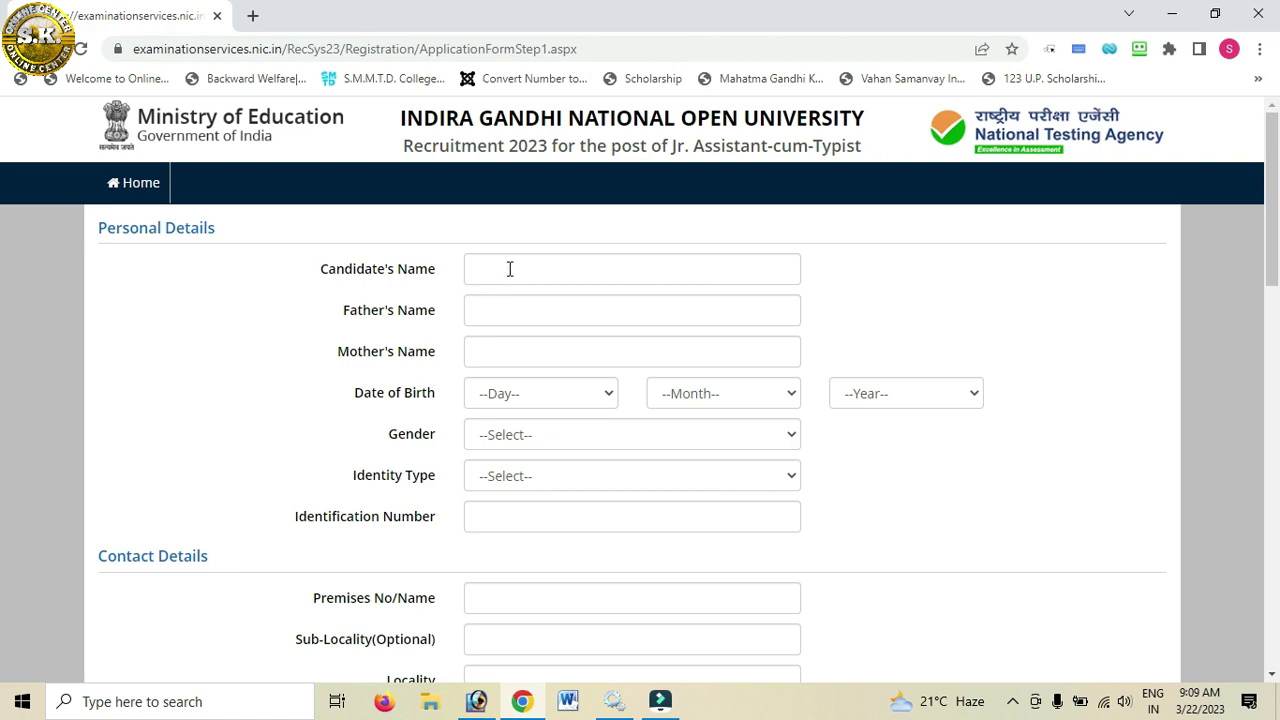
{"action": "left_click", "coordinate": [505, 268]}
{"action": "left_click", "coordinate": [494, 309]}
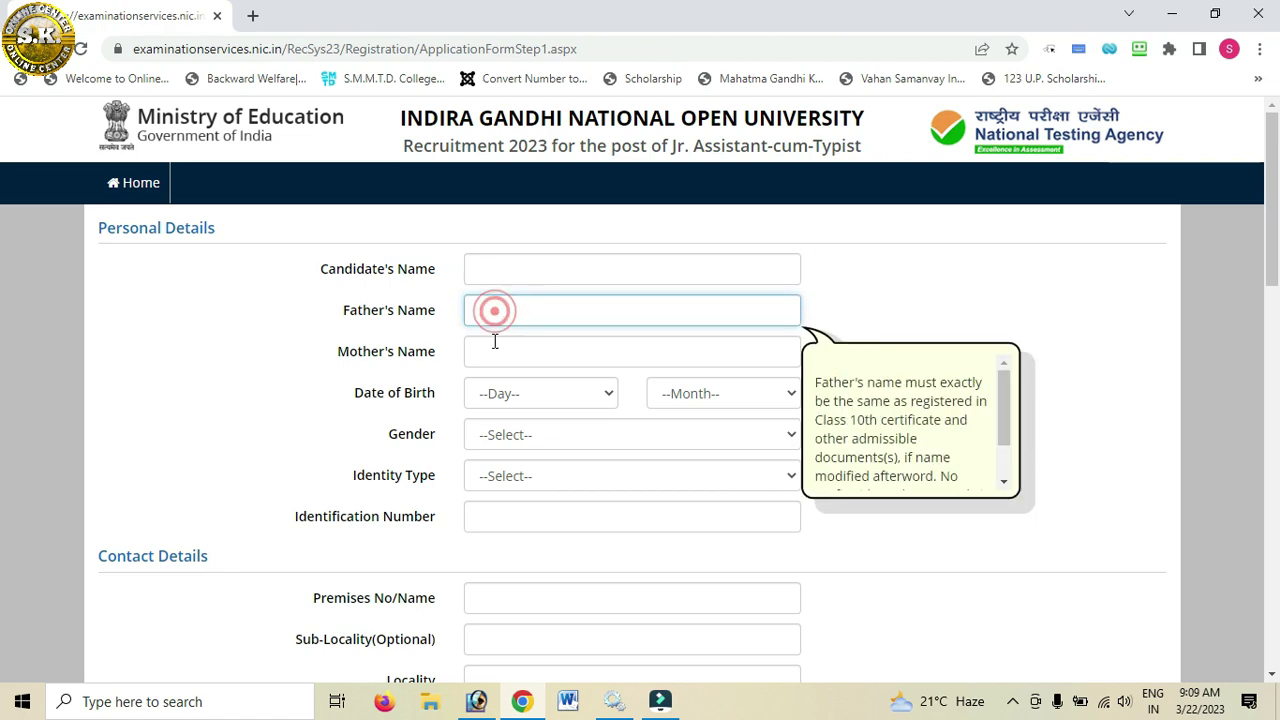
{"action": "left_click", "coordinate": [500, 353]}
{"action": "left_click", "coordinate": [504, 400]}
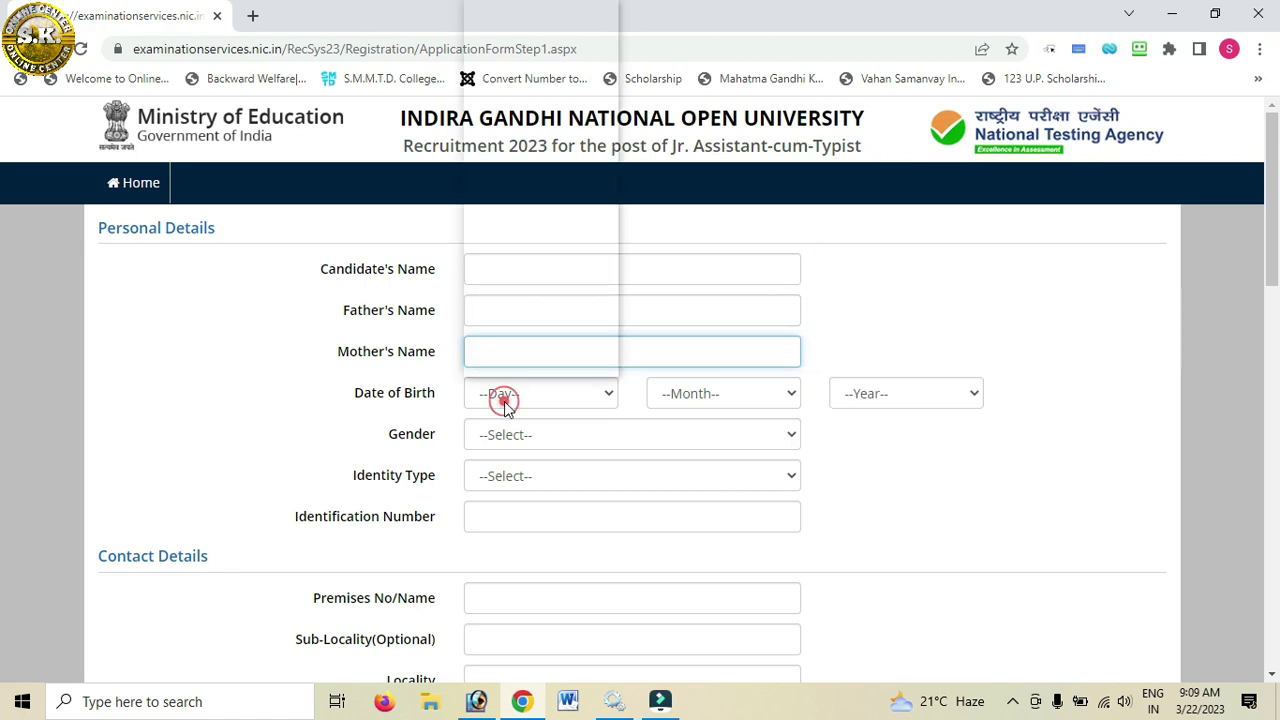
{"action": "left_click", "coordinate": [683, 397]}
{"action": "left_click", "coordinate": [680, 397]}
{"action": "left_click", "coordinate": [891, 398]}
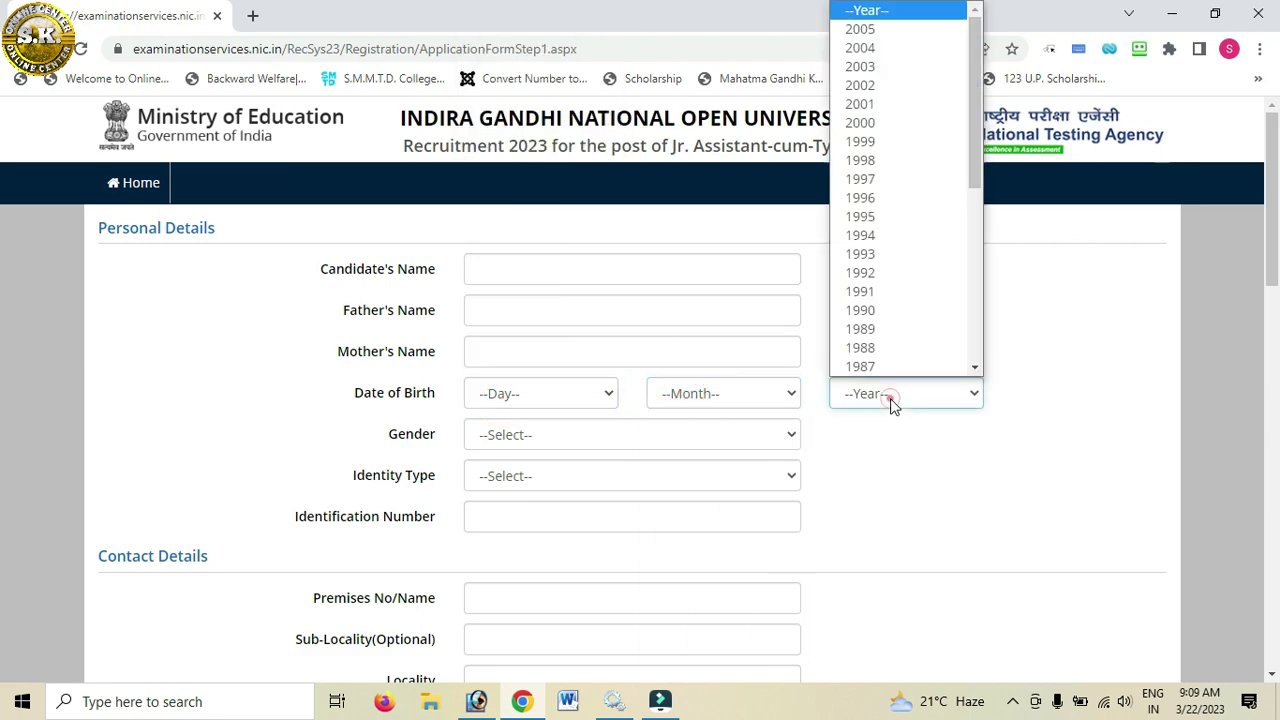
{"action": "left_click", "coordinate": [499, 446]}
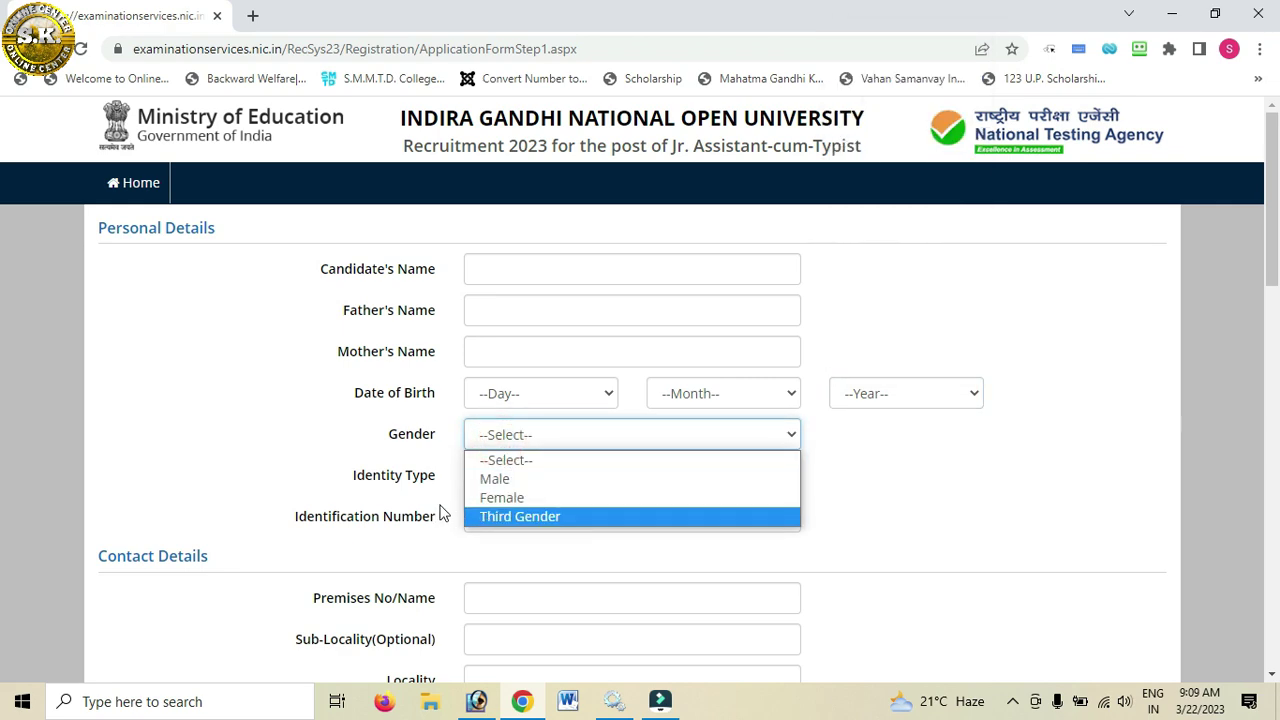
{"action": "left_click", "coordinate": [268, 447]}
{"action": "left_click", "coordinate": [567, 475]}
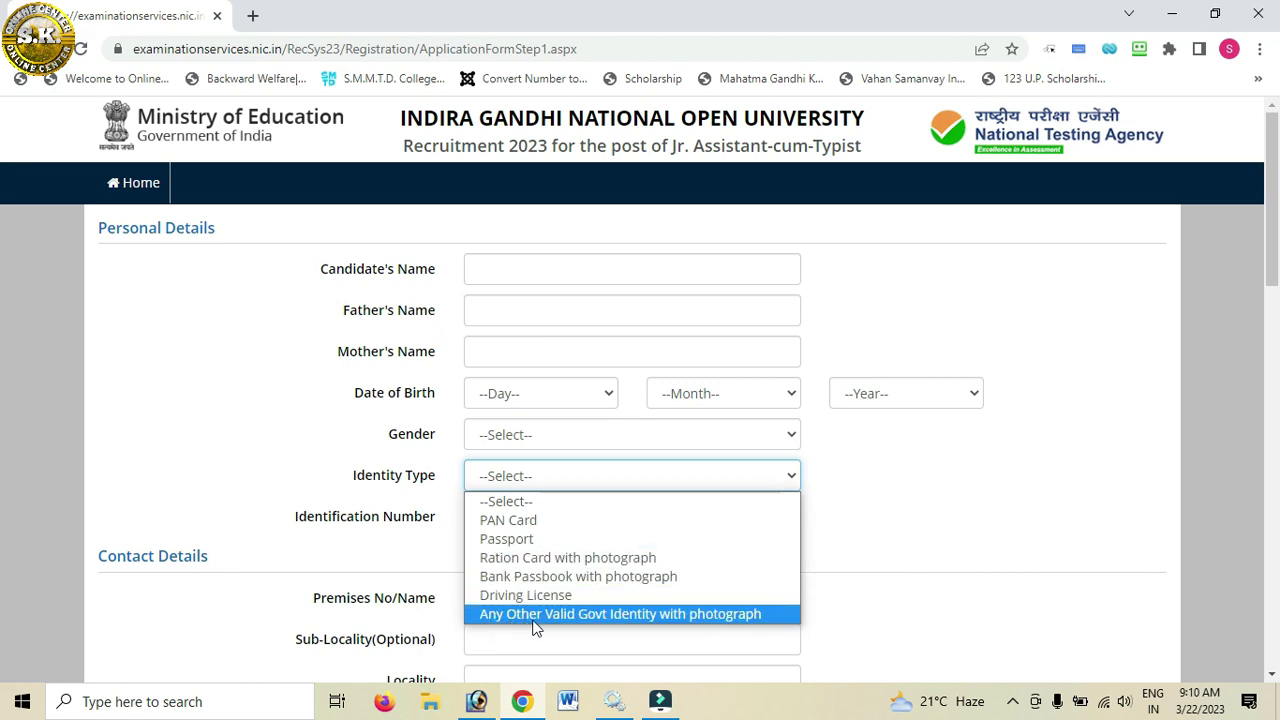
{"action": "left_click", "coordinate": [274, 500]}
{"action": "left_click", "coordinate": [272, 492]}
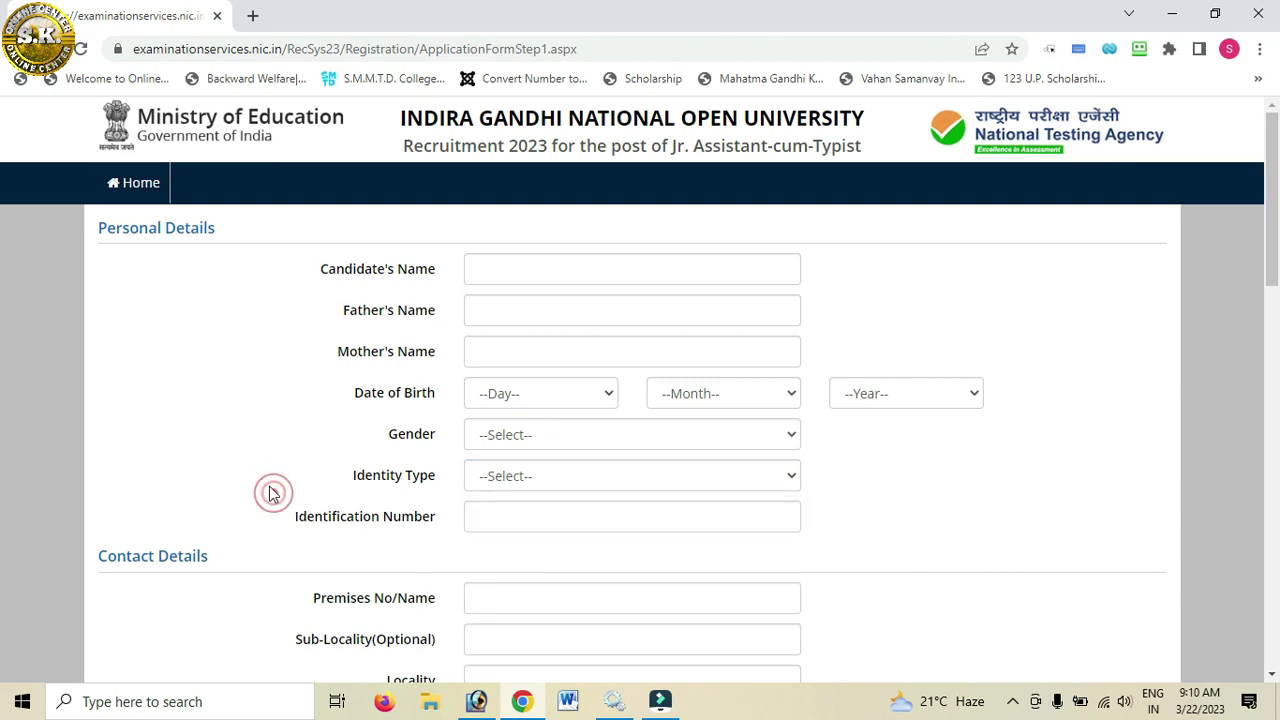
{"action": "scroll", "coordinate": [267, 489], "scroll_direction": "down", "scroll_amount": 2}
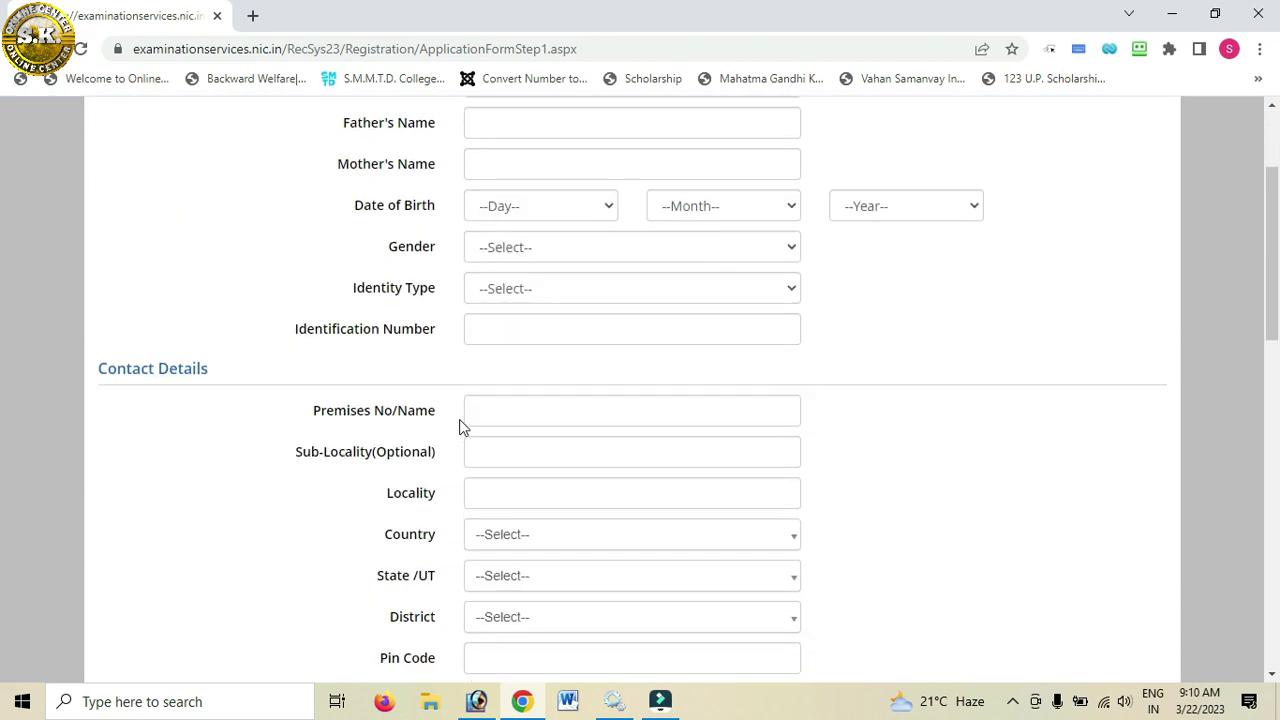
{"action": "left_click", "coordinate": [477, 415]}
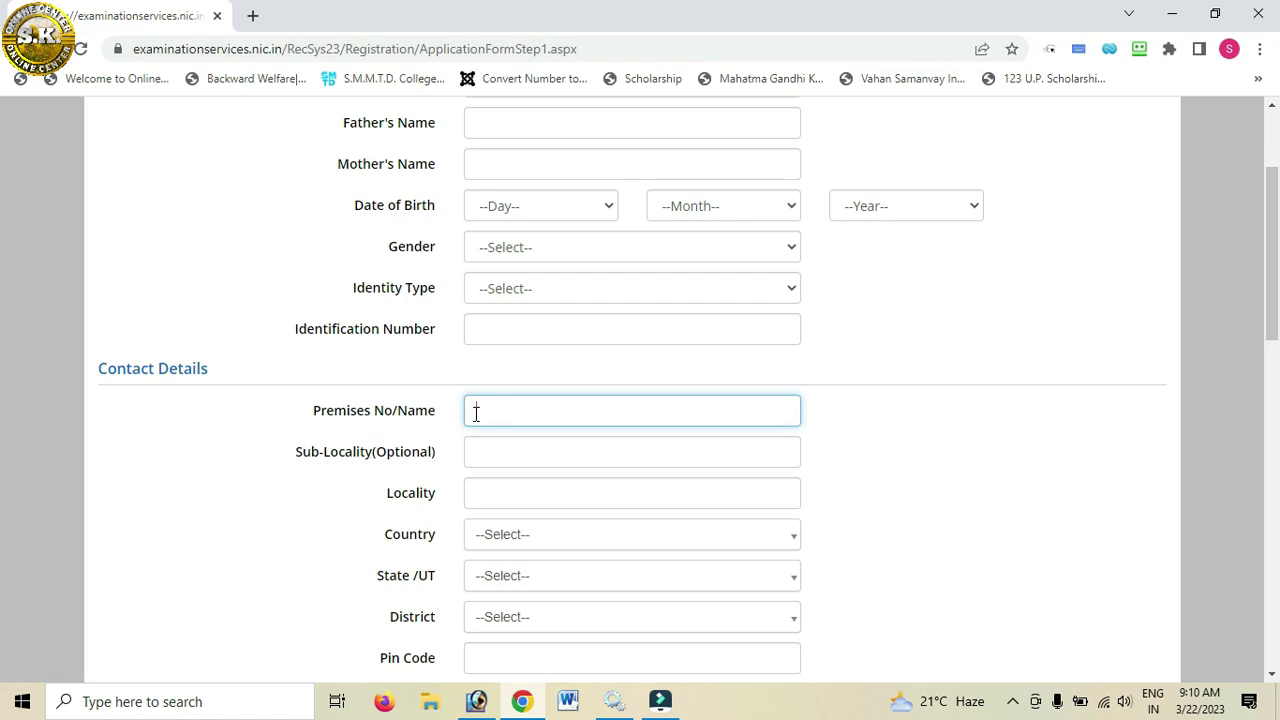
{"action": "left_click", "coordinate": [477, 463]}
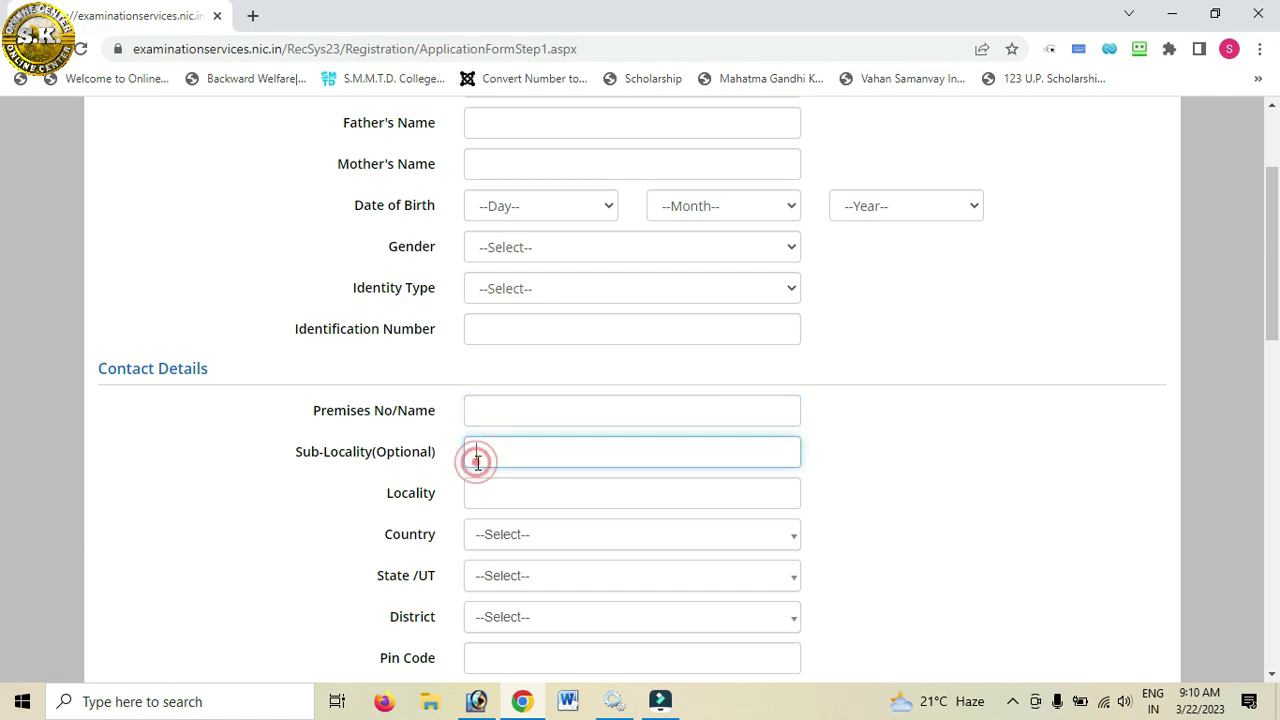
{"action": "scroll", "coordinate": [478, 459], "scroll_direction": "down", "scroll_amount": 1}
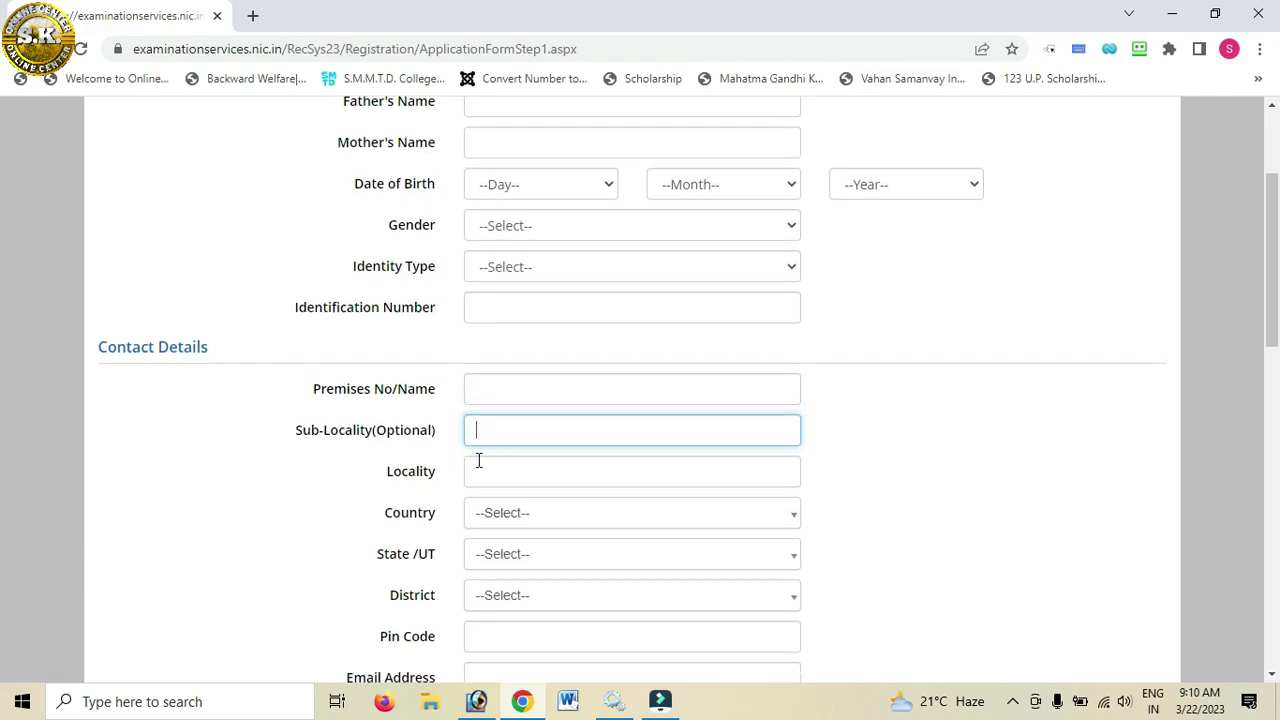
{"action": "left_click", "coordinate": [498, 399]}
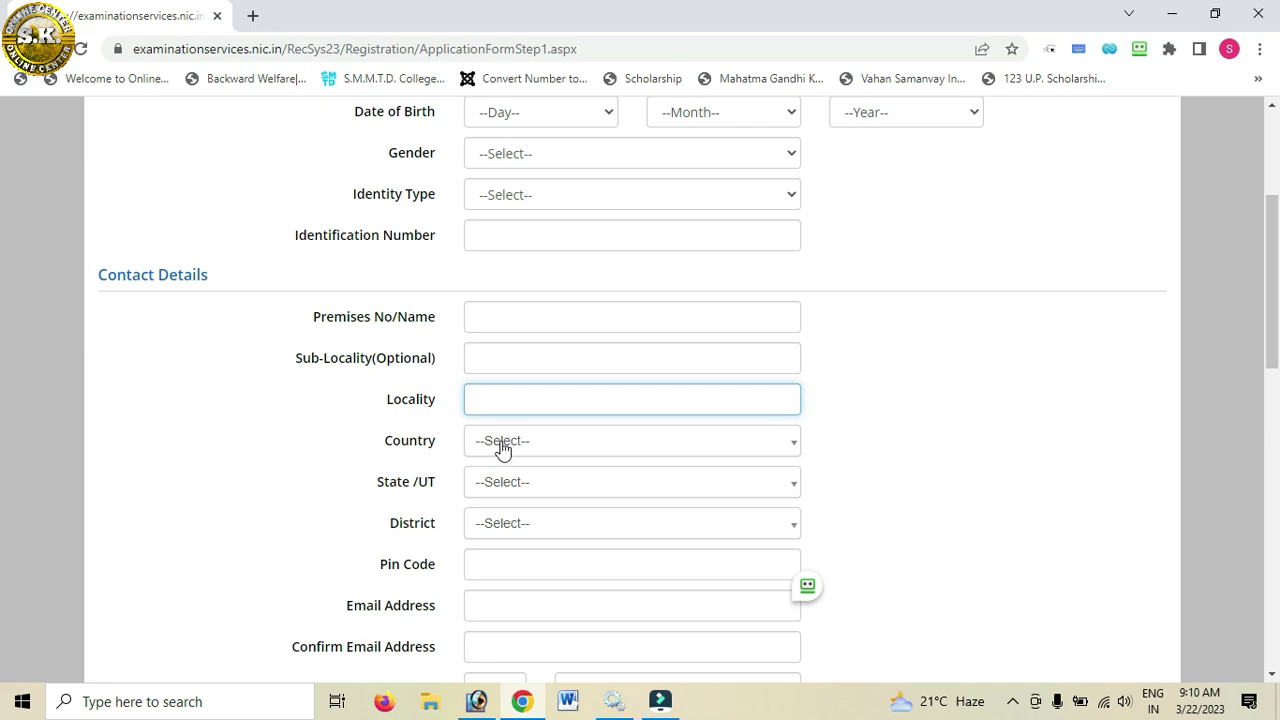
{"action": "left_click", "coordinate": [501, 444]}
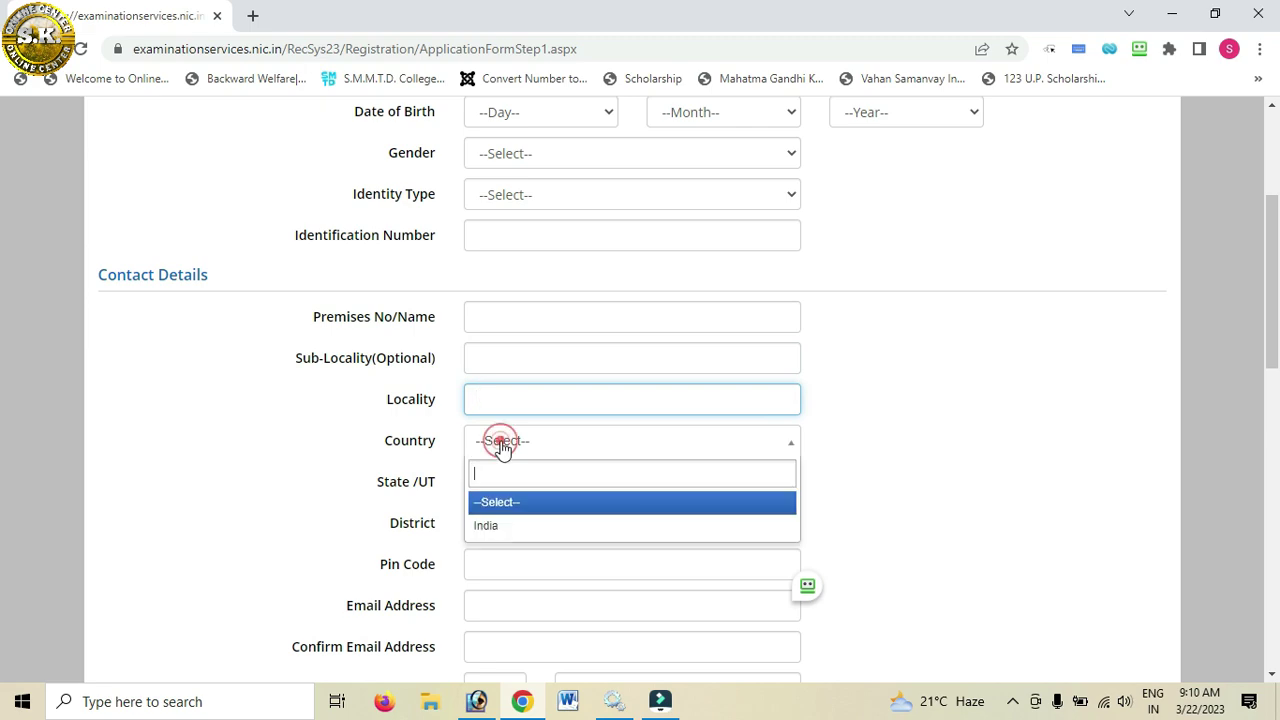
{"action": "left_click", "coordinate": [487, 530]}
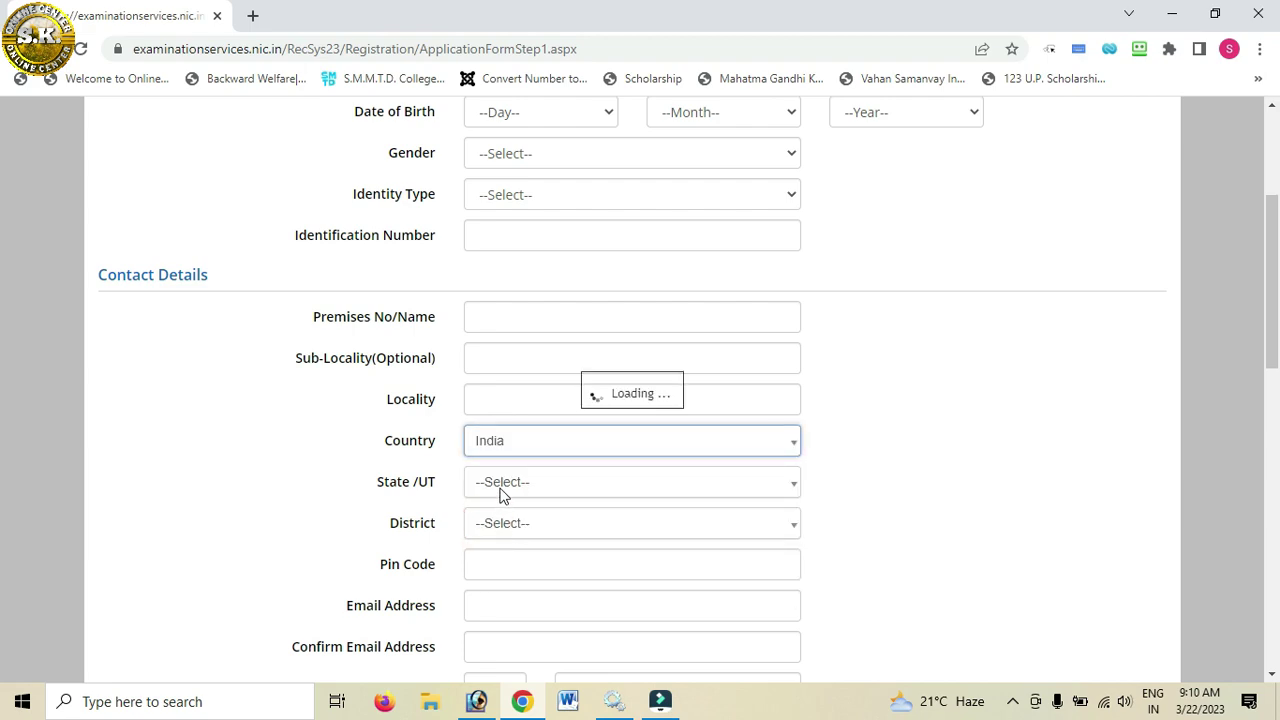
{"action": "left_click", "coordinate": [501, 484]}
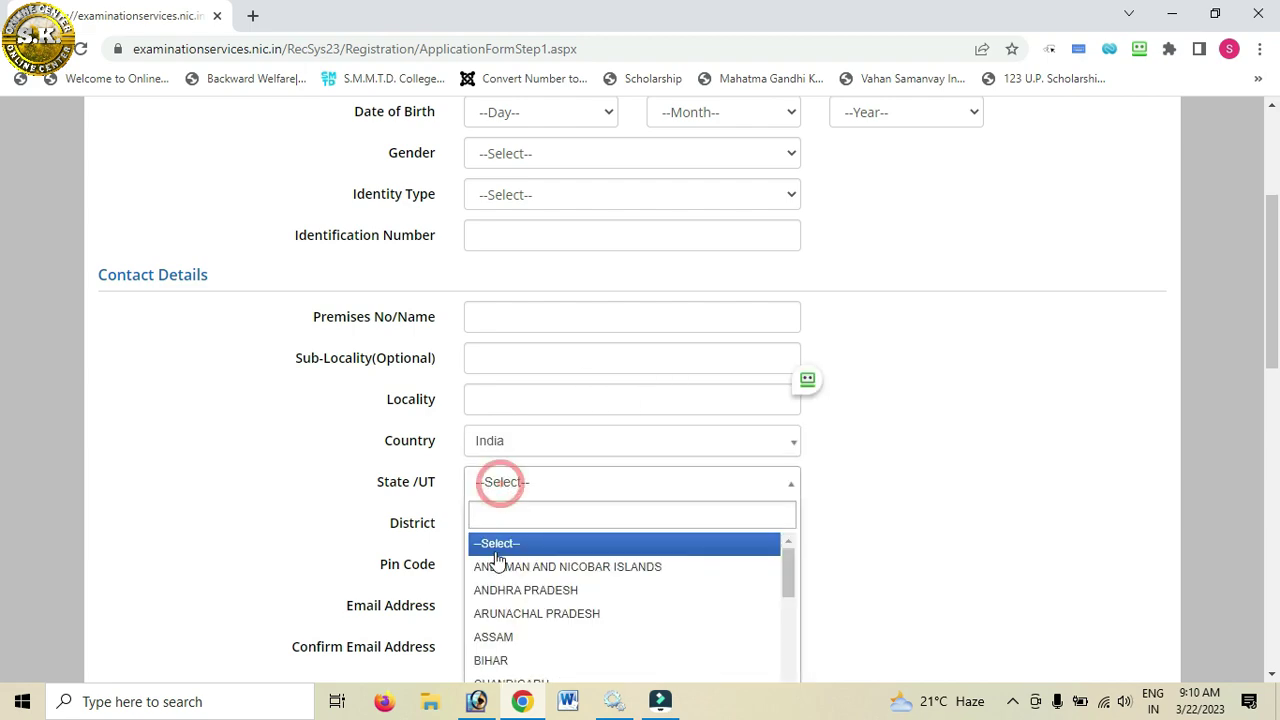
{"action": "scroll", "coordinate": [862, 469], "scroll_direction": "down", "scroll_amount": 3}
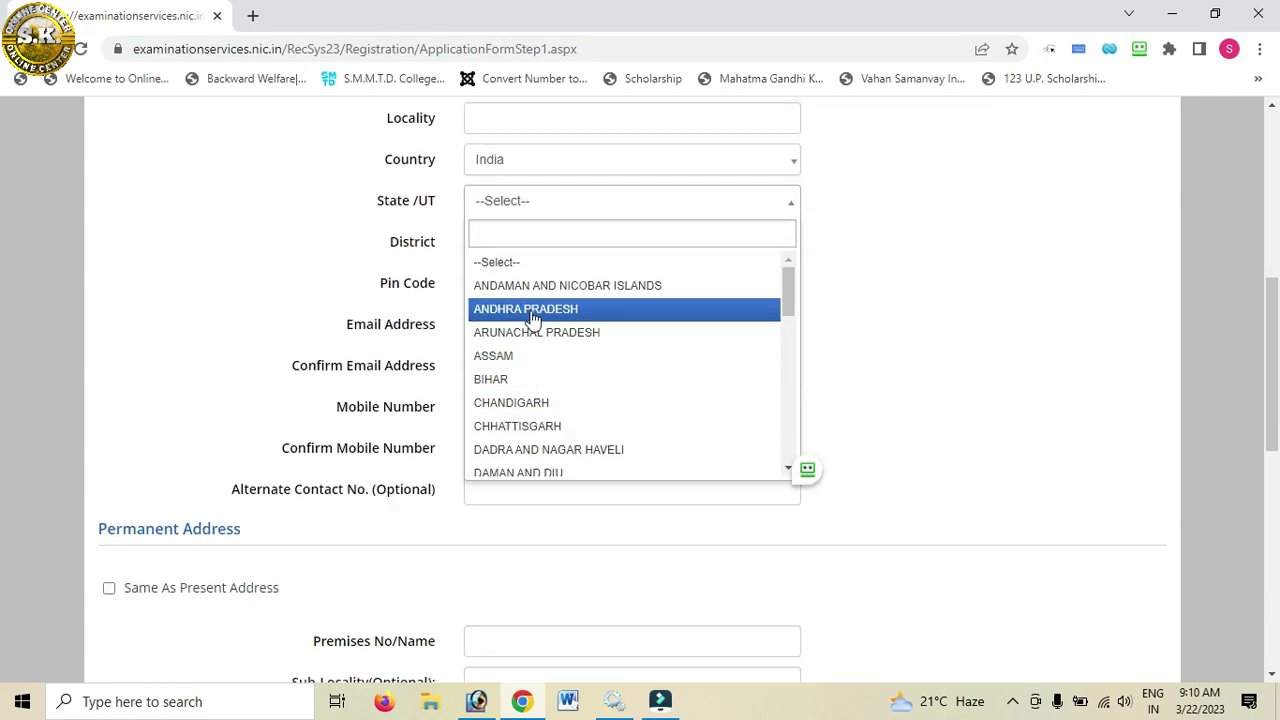
{"action": "scroll", "coordinate": [520, 370], "scroll_direction": "down", "scroll_amount": 4}
{"action": "scroll", "coordinate": [523, 405], "scroll_direction": "down", "scroll_amount": 2}
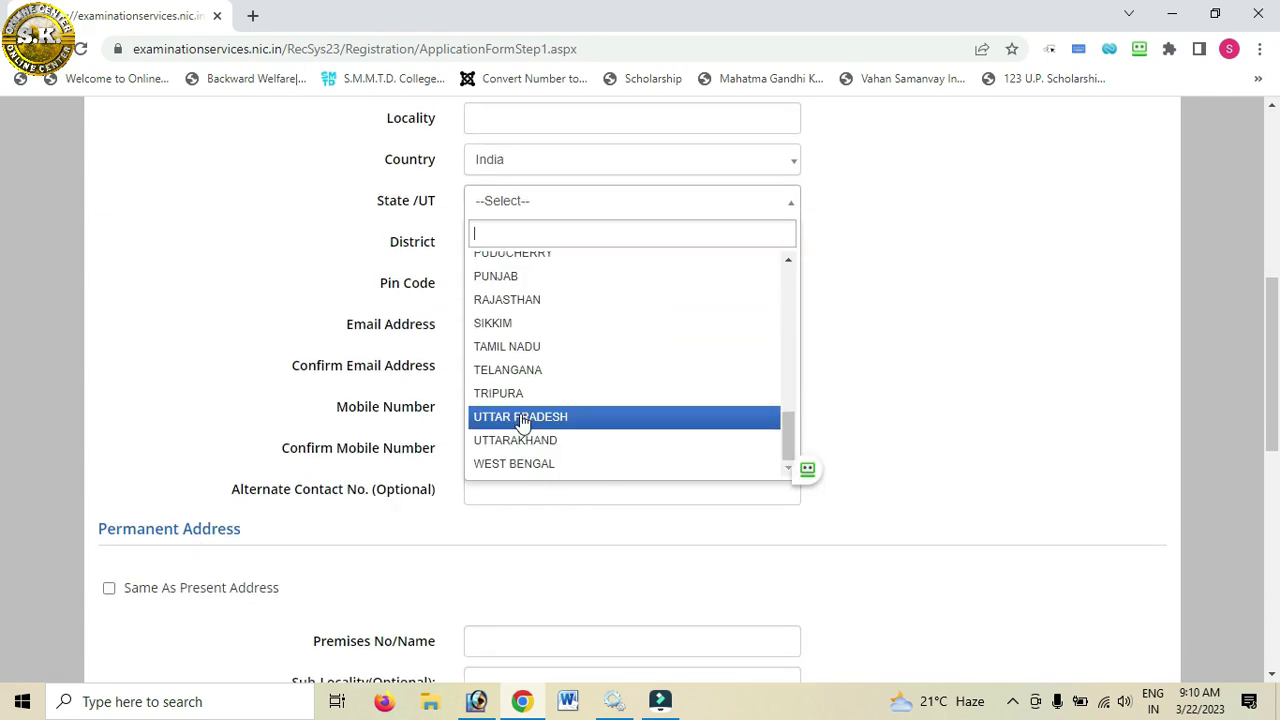
{"action": "left_click", "coordinate": [521, 418]}
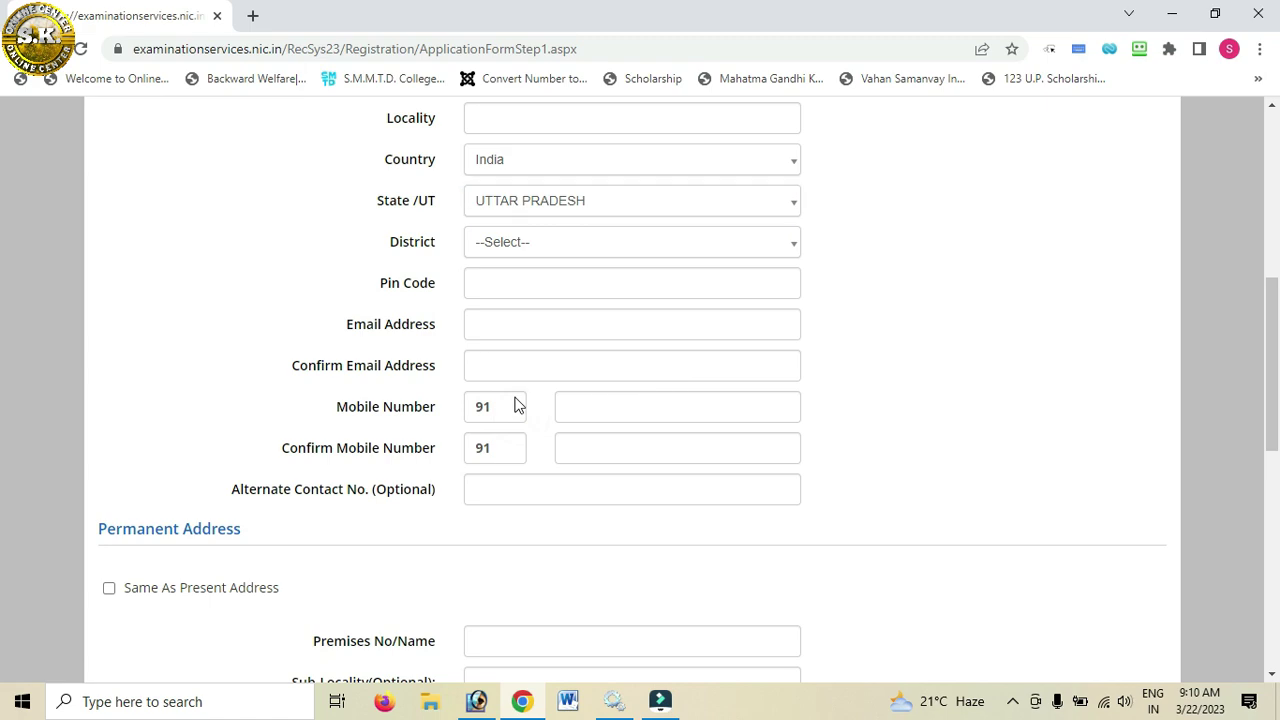
{"action": "scroll", "coordinate": [515, 410], "scroll_direction": "up", "scroll_amount": 1}
{"action": "left_click", "coordinate": [537, 337]}
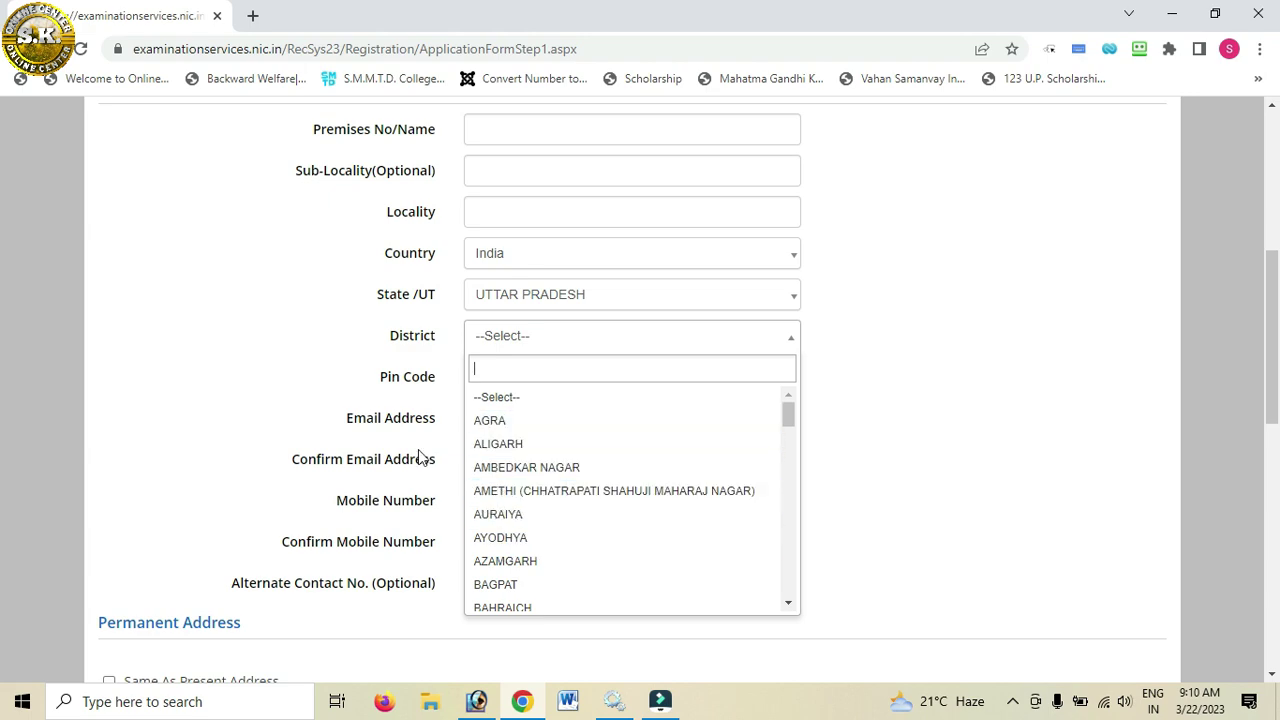
{"action": "left_click", "coordinate": [278, 395]}
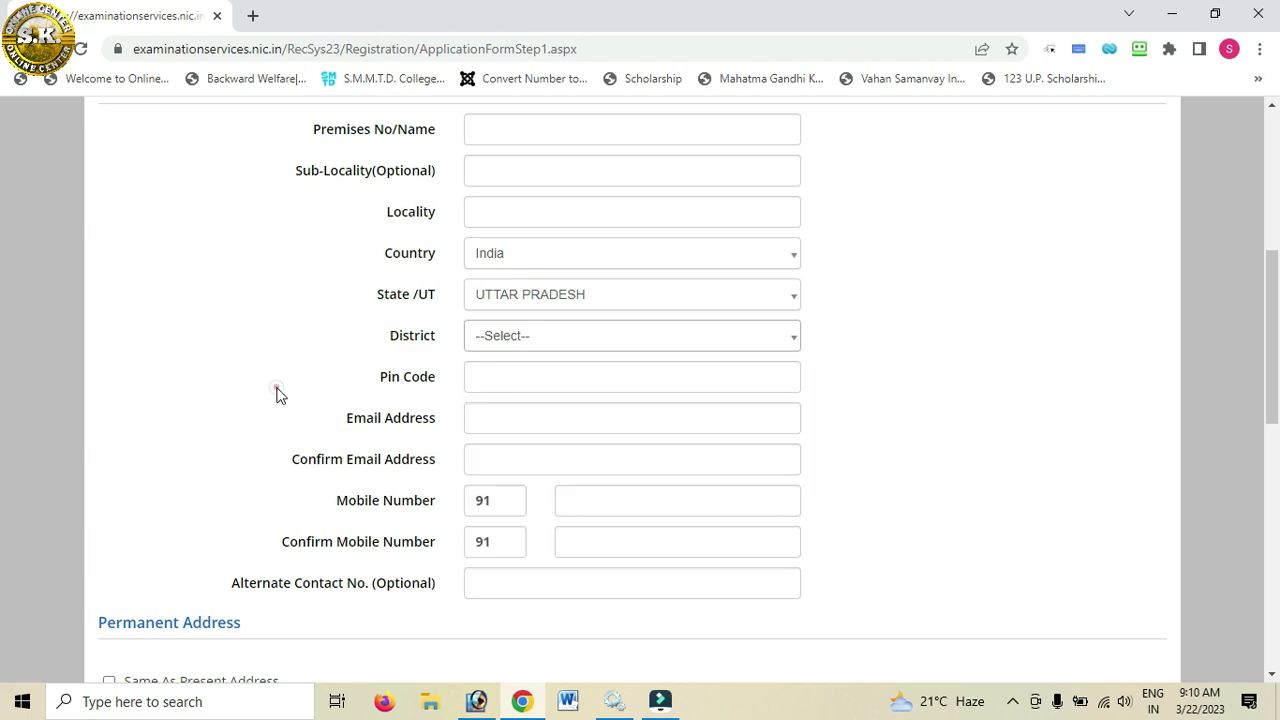
{"action": "left_click", "coordinate": [496, 380]}
{"action": "left_click", "coordinate": [496, 428]}
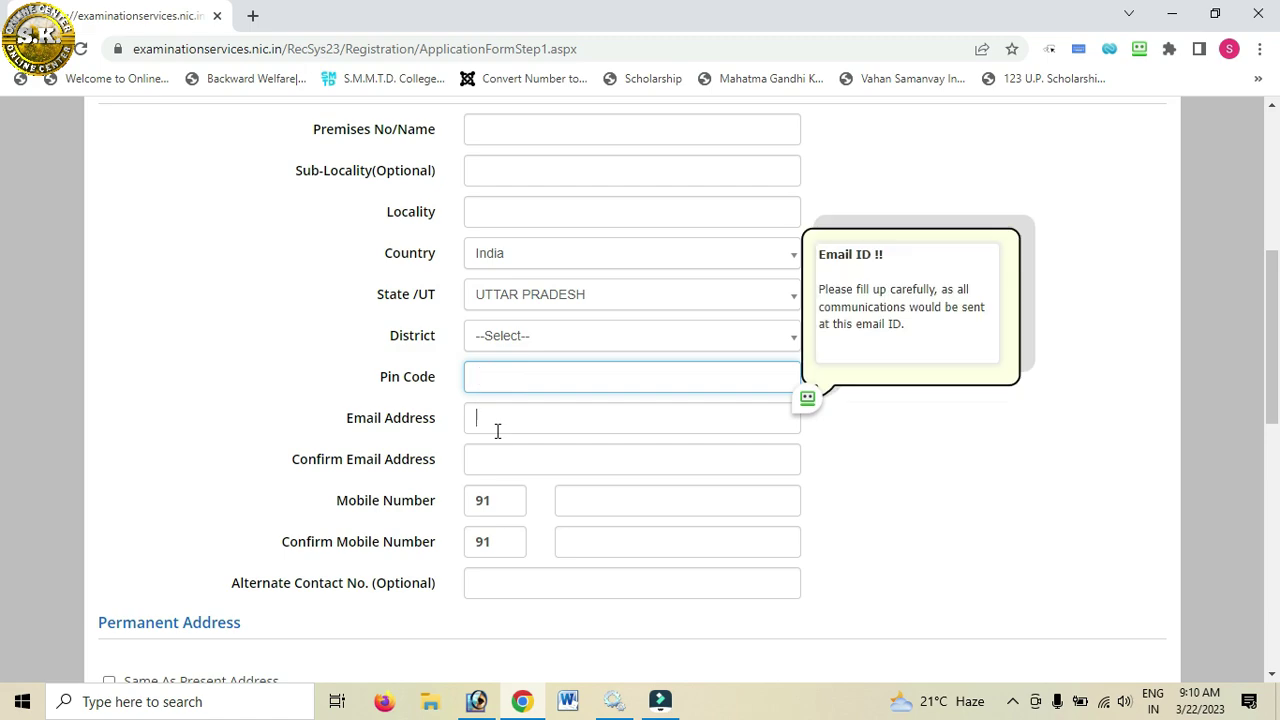
{"action": "left_click", "coordinate": [493, 457]}
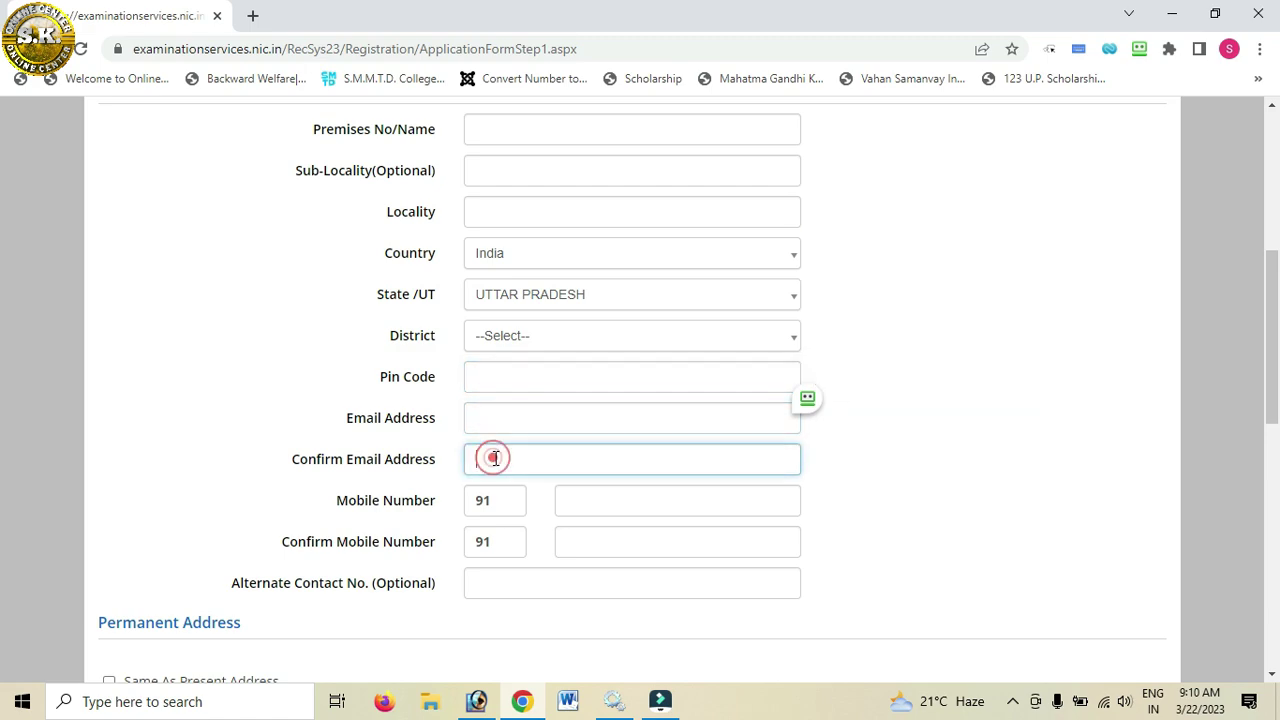
{"action": "left_click", "coordinate": [603, 499]}
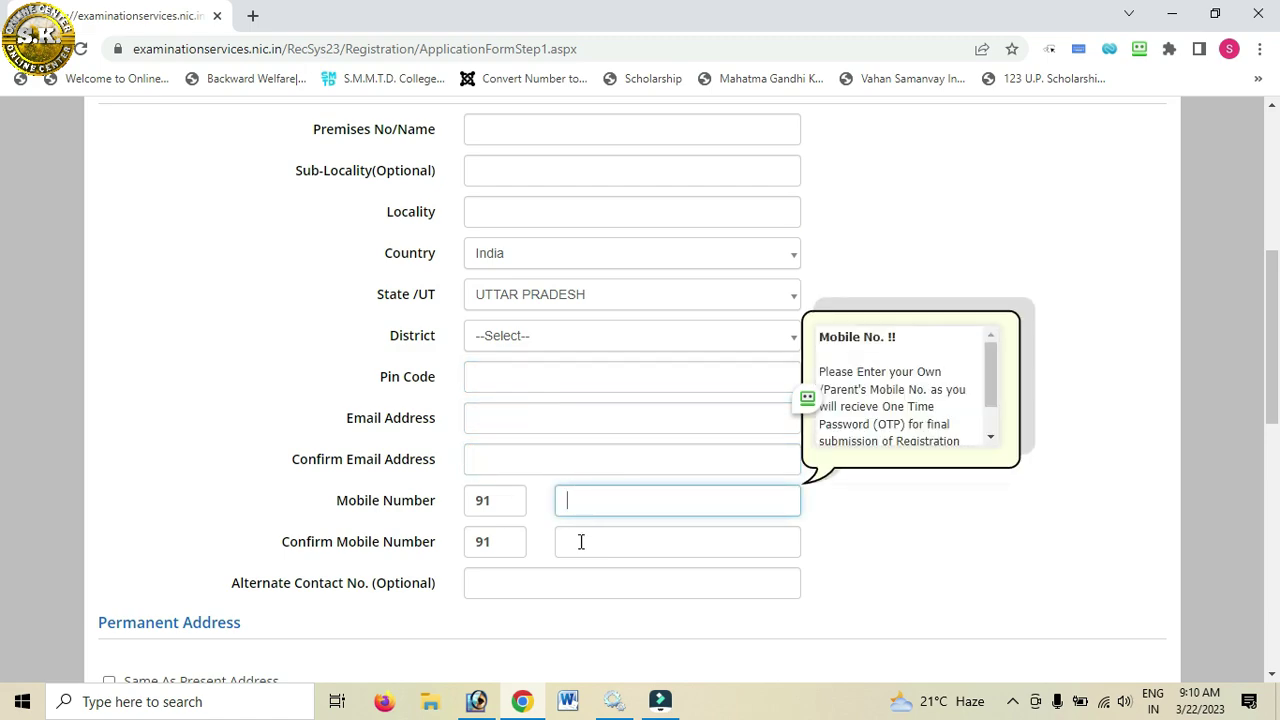
{"action": "left_click", "coordinate": [580, 542]}
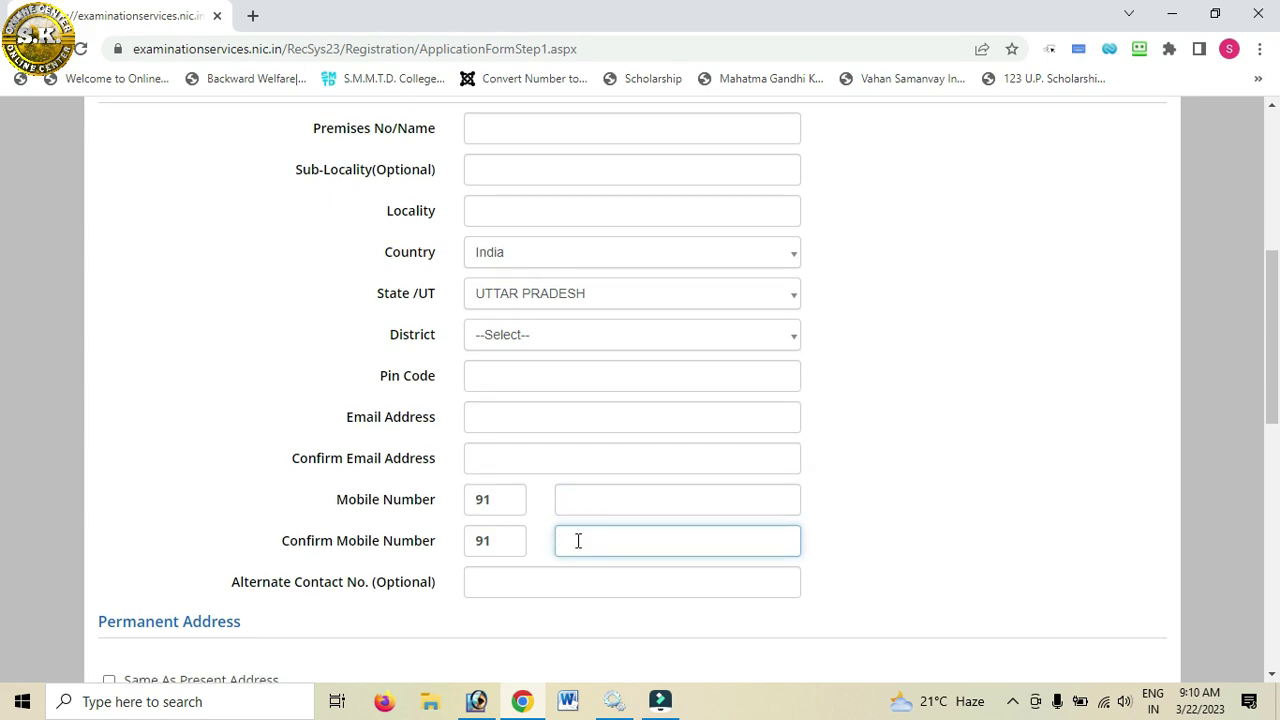
{"action": "scroll", "coordinate": [575, 542], "scroll_direction": "down", "scroll_amount": 1}
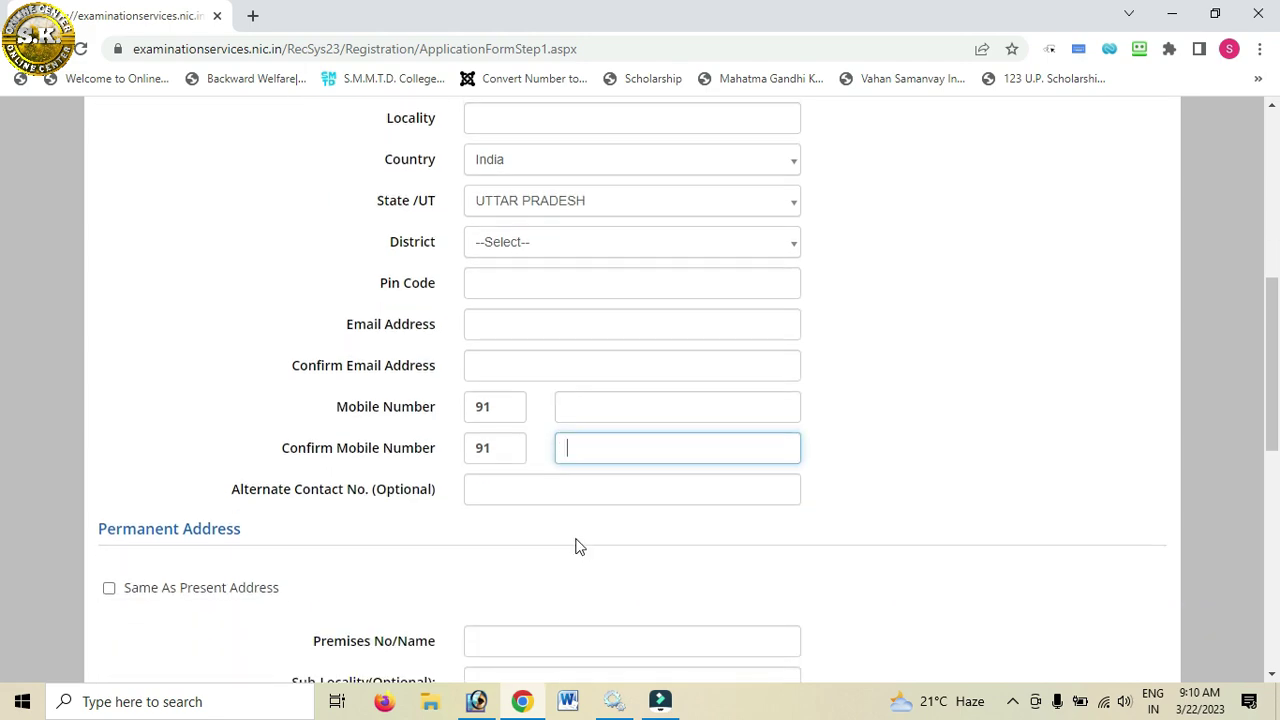
{"action": "left_click", "coordinate": [496, 490]}
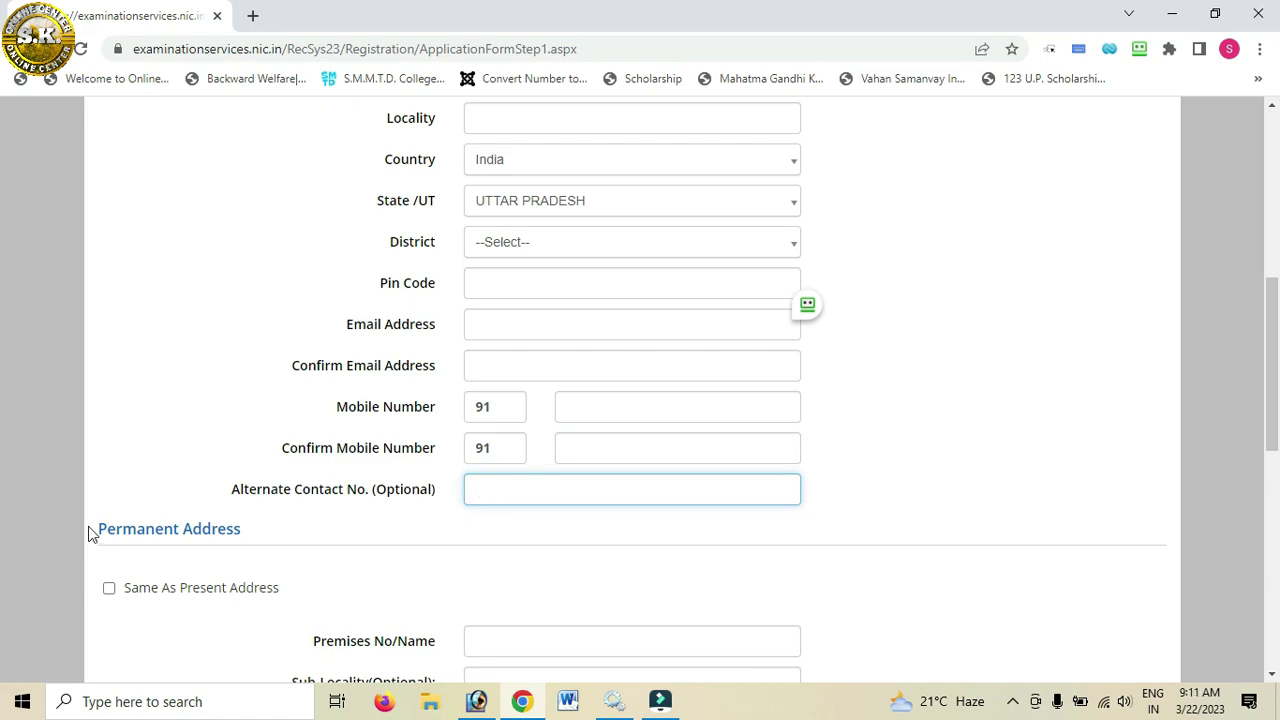
{"action": "left_click_drag", "start_coordinate": [105, 528], "coordinate": [280, 534]}
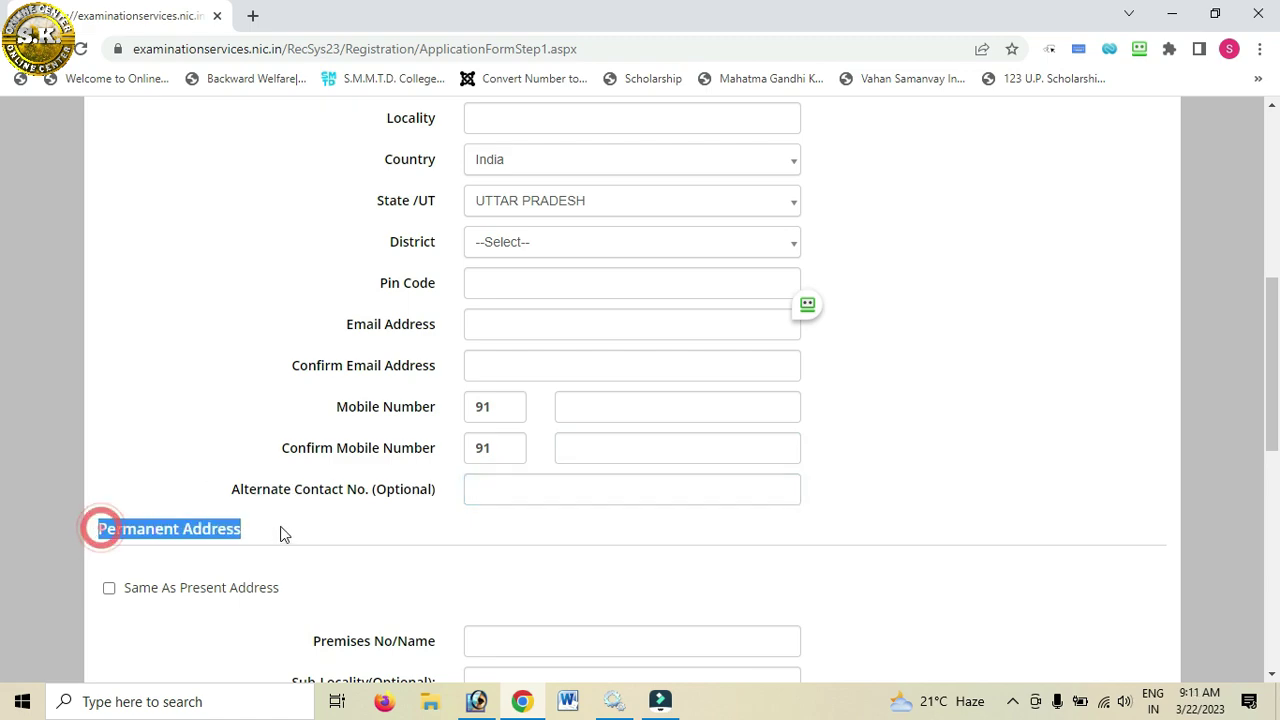
{"action": "scroll", "coordinate": [274, 523], "scroll_direction": "up", "scroll_amount": 4}
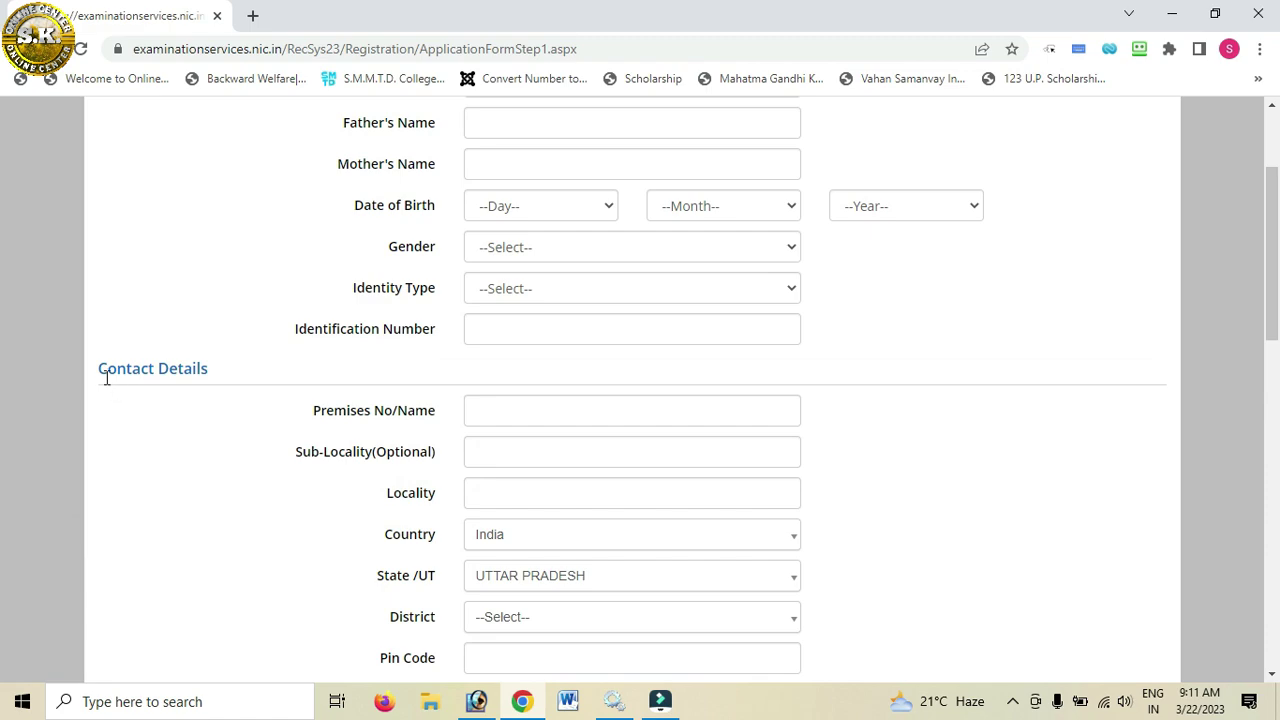
{"action": "left_click_drag", "start_coordinate": [100, 372], "coordinate": [226, 378]}
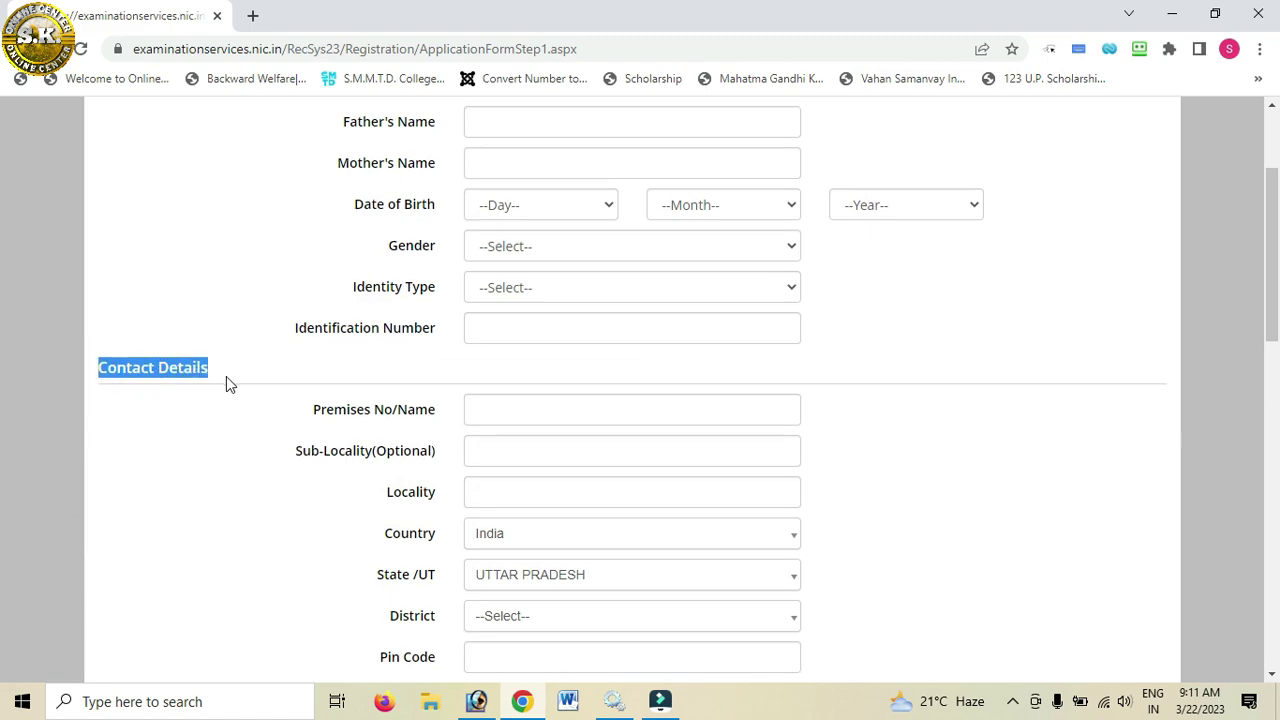
{"action": "scroll", "coordinate": [226, 378], "scroll_direction": "down", "scroll_amount": 8}
{"action": "scroll", "coordinate": [226, 384], "scroll_direction": "up", "scroll_amount": 2}
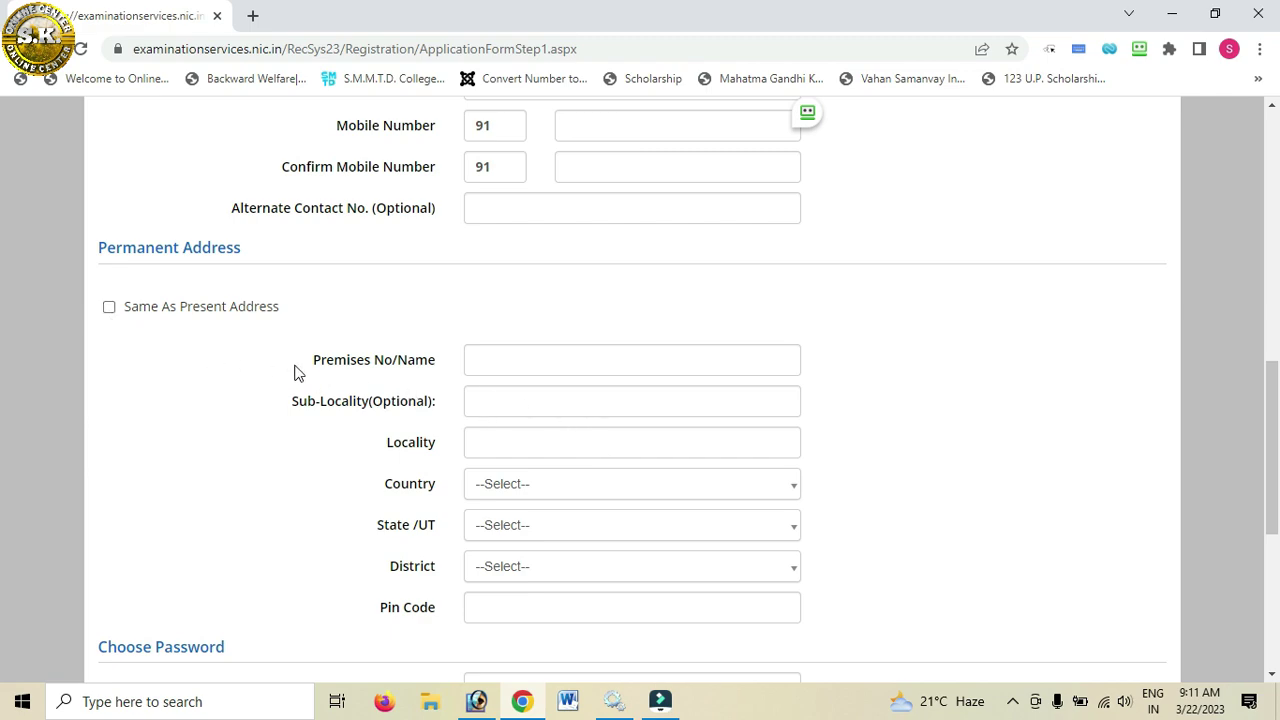
{"action": "scroll", "coordinate": [574, 340], "scroll_direction": "down", "scroll_amount": 5}
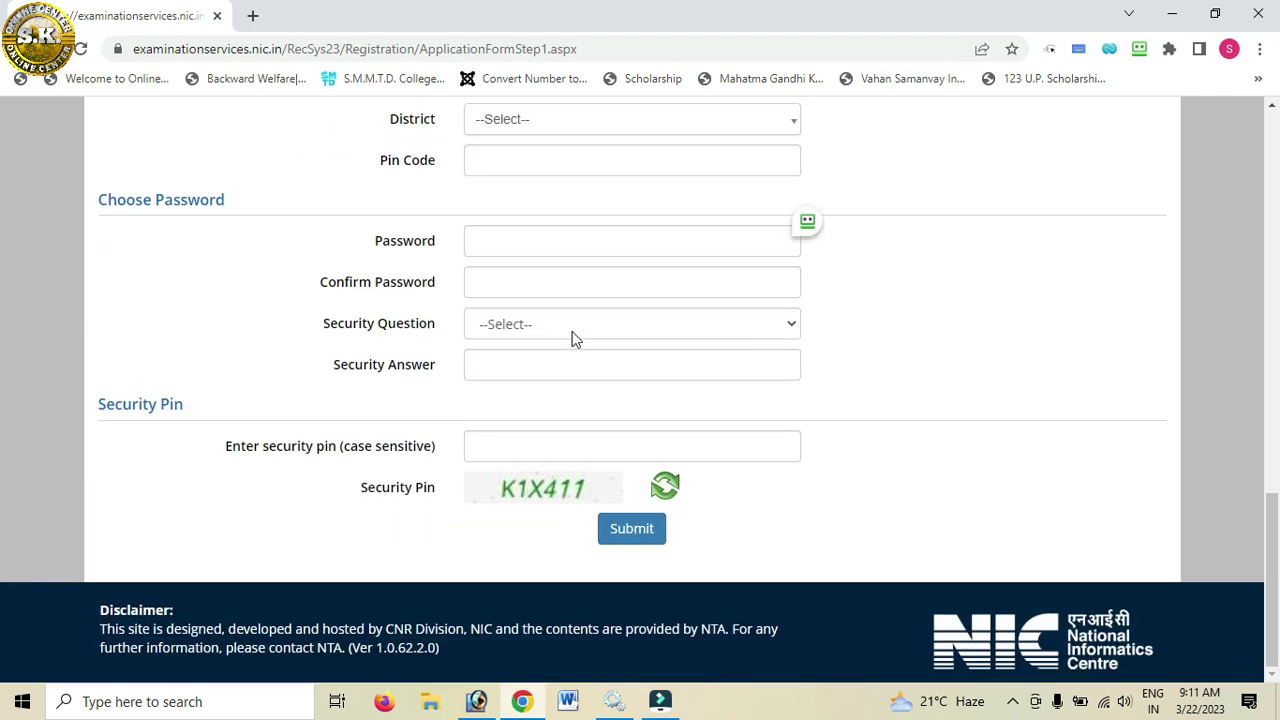
{"action": "left_click", "coordinate": [506, 245]}
{"action": "left_click", "coordinate": [508, 286]}
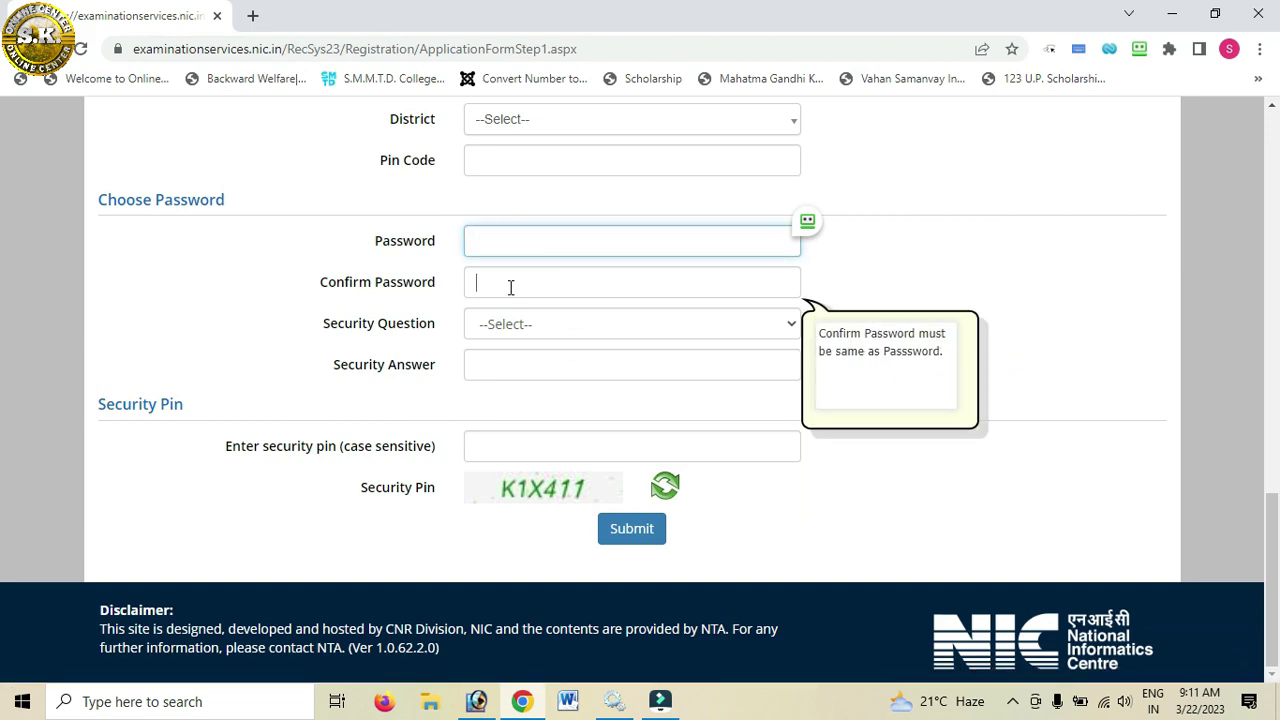
{"action": "left_click", "coordinate": [503, 243]}
{"action": "left_click", "coordinate": [495, 290]}
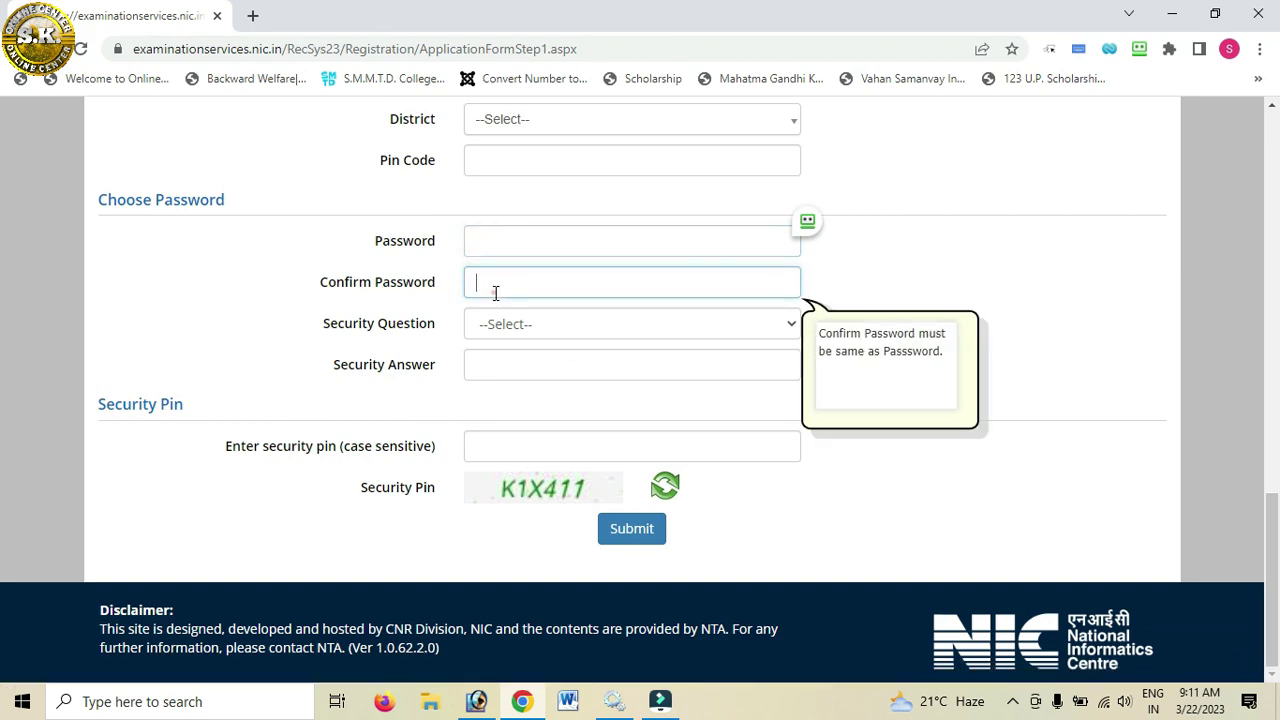
{"action": "left_click", "coordinate": [540, 326]}
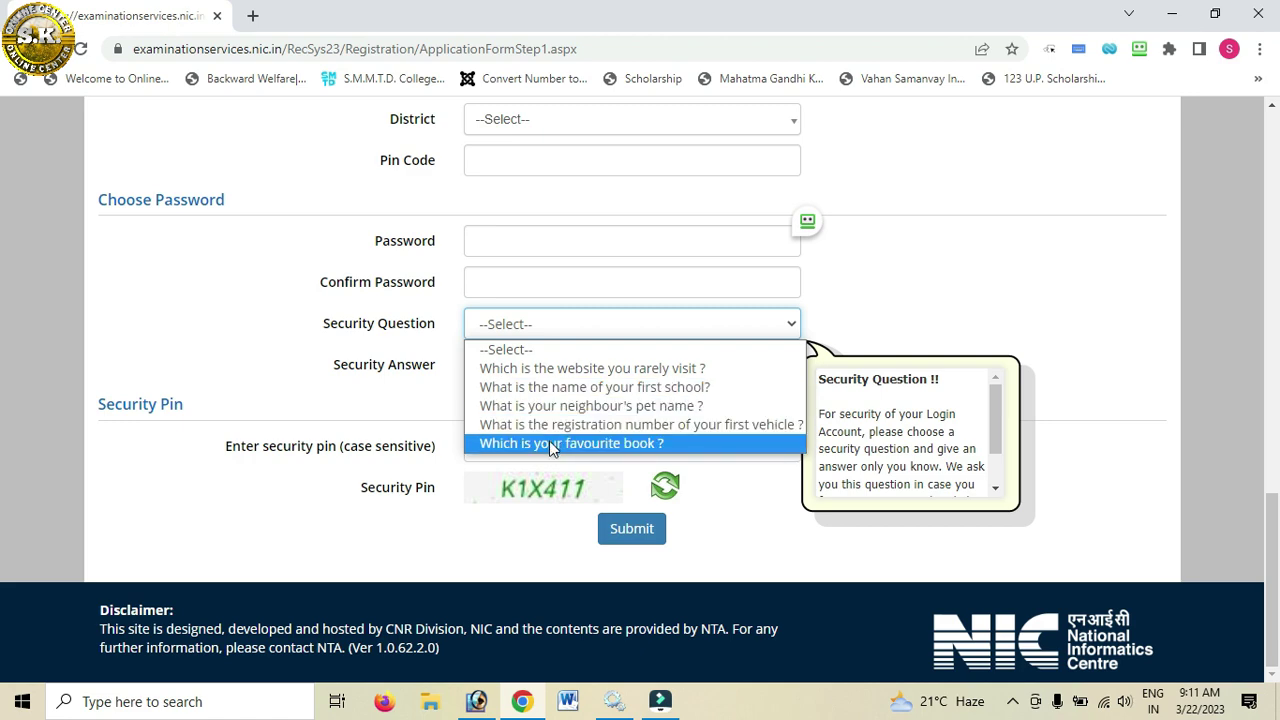
{"action": "left_click", "coordinate": [358, 401]}
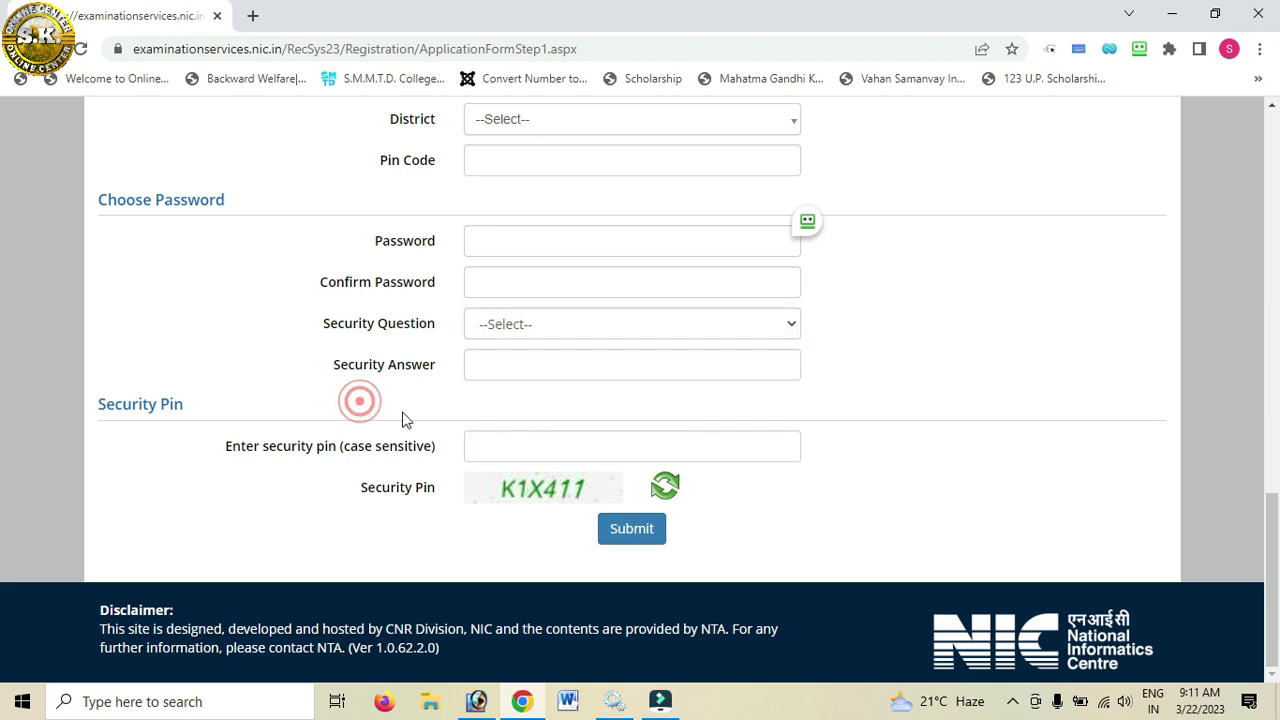
{"action": "left_click", "coordinate": [514, 452]}
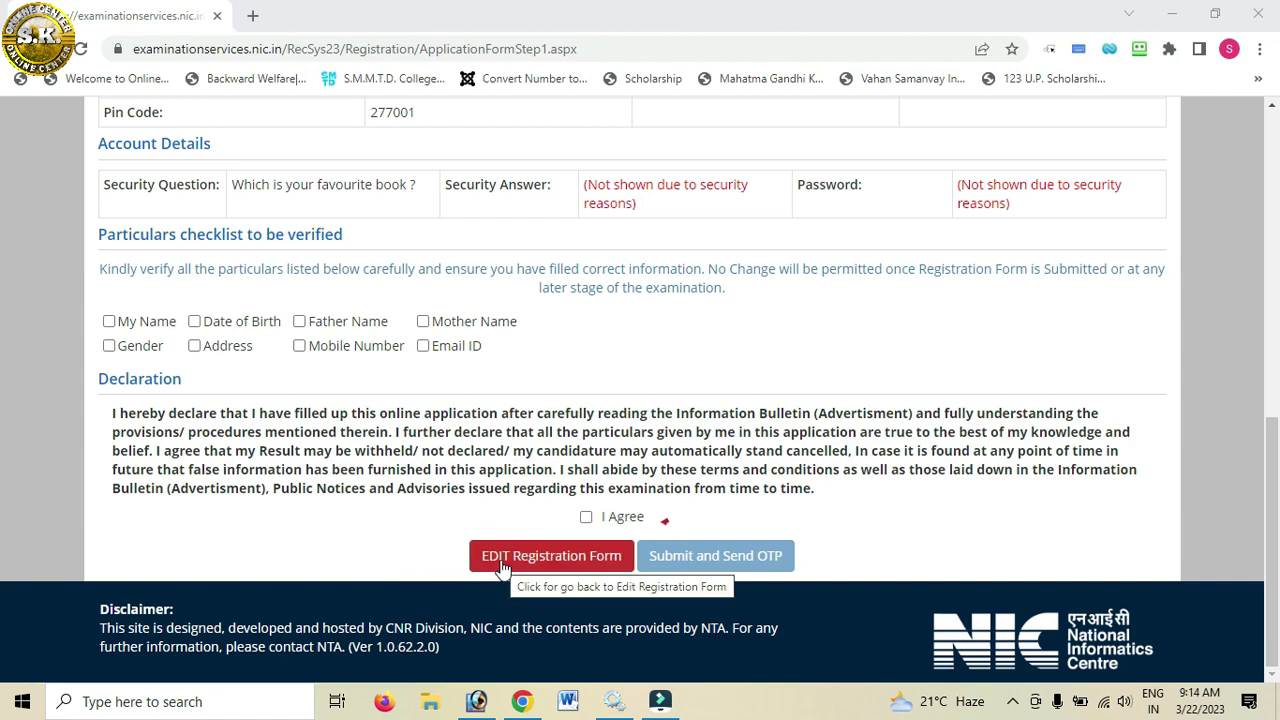
Step: Mark Name, Date of Birth, Father Name, Email, Mobile, Address and Gender as verified
{"action": "left_click", "coordinate": [109, 323]}
{"action": "left_click", "coordinate": [216, 324]}
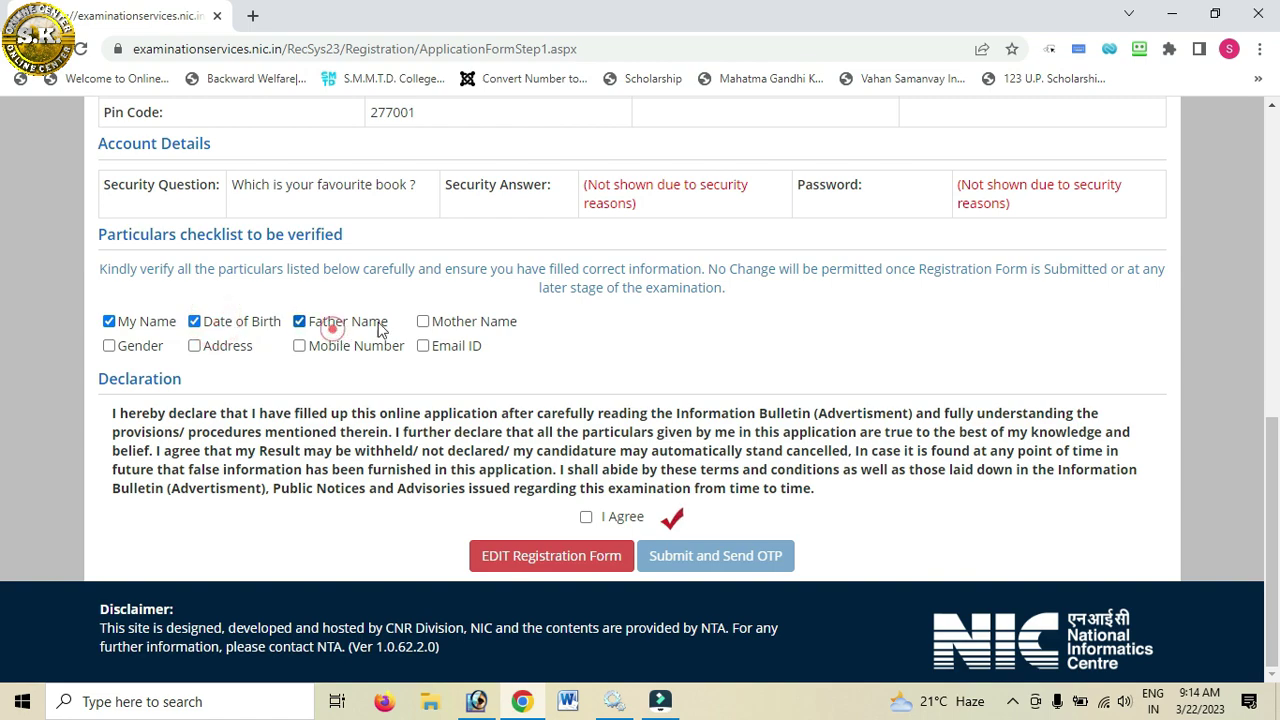
{"action": "left_click", "coordinate": [332, 326]}
{"action": "left_click", "coordinate": [426, 348]}
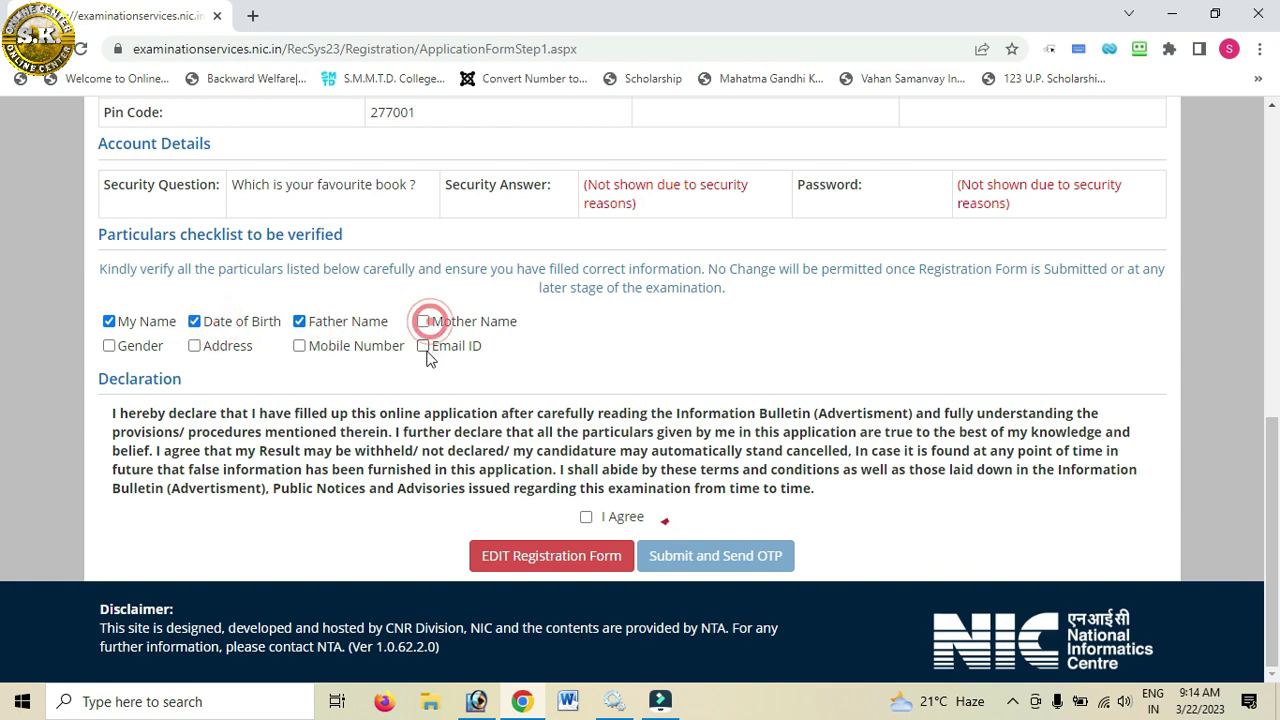
{"action": "left_click", "coordinate": [300, 346]}
{"action": "left_click", "coordinate": [196, 346]}
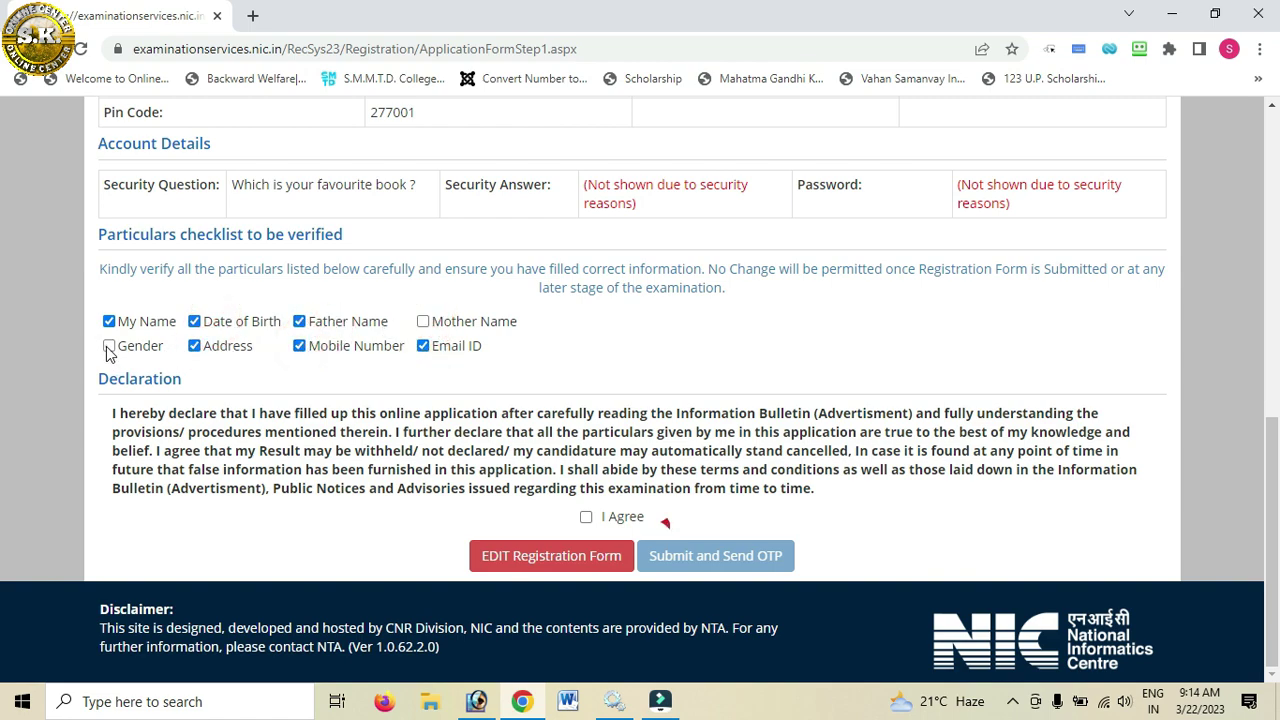
{"action": "left_click", "coordinate": [109, 346]}
Step: Verify Mother Name, accept the declaration, and submit the registration with OTP, confirming Yes
{"action": "left_click", "coordinate": [586, 517]}
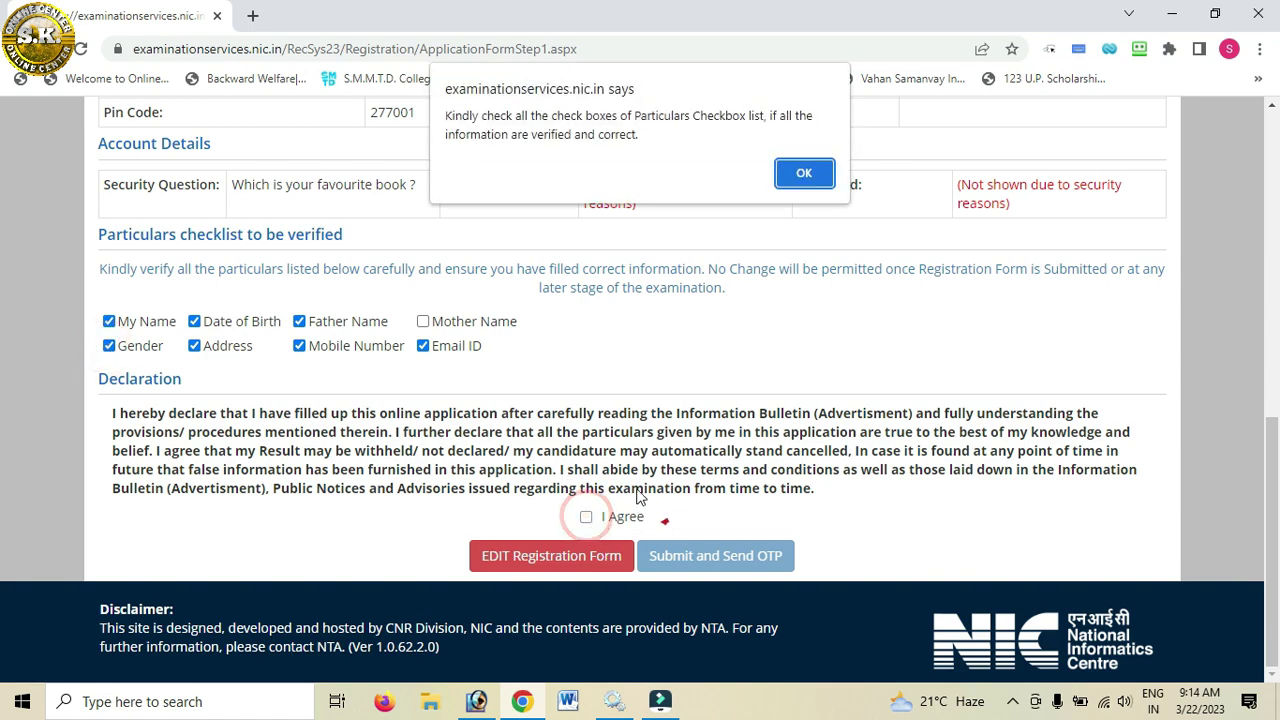
{"action": "left_click", "coordinate": [801, 176]}
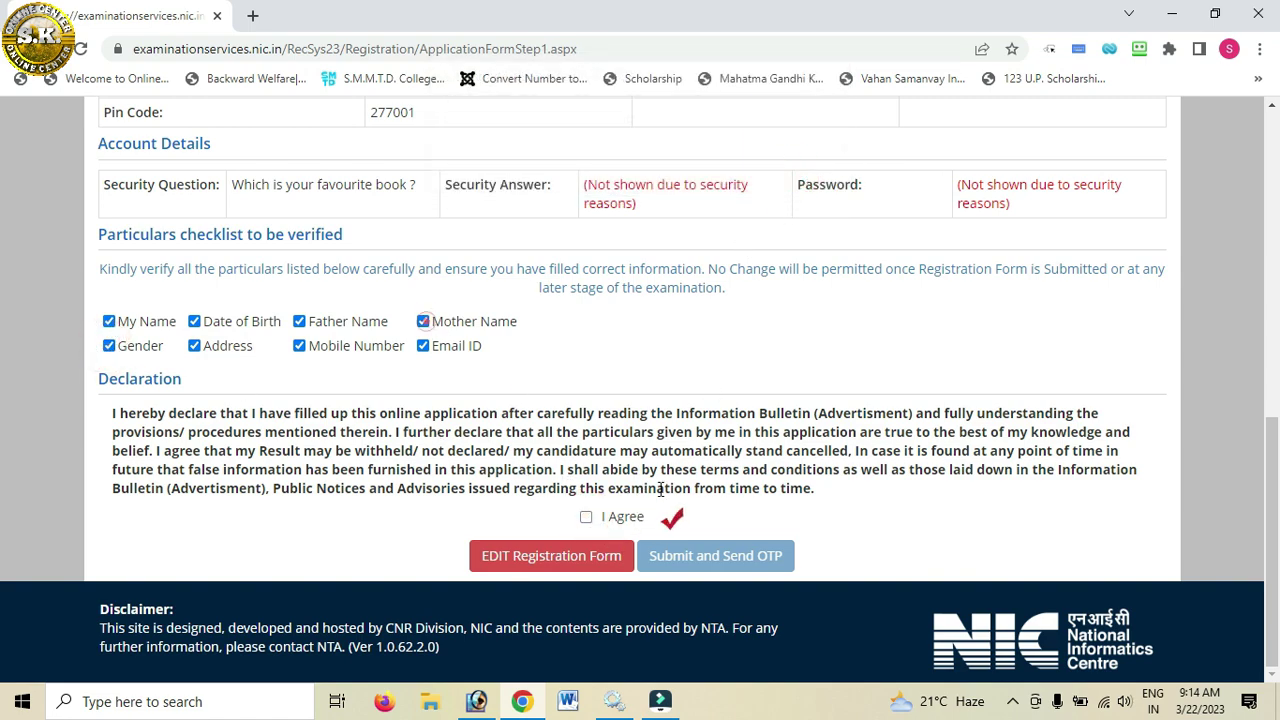
{"action": "left_click", "coordinate": [423, 321]}
{"action": "left_click", "coordinate": [586, 518]}
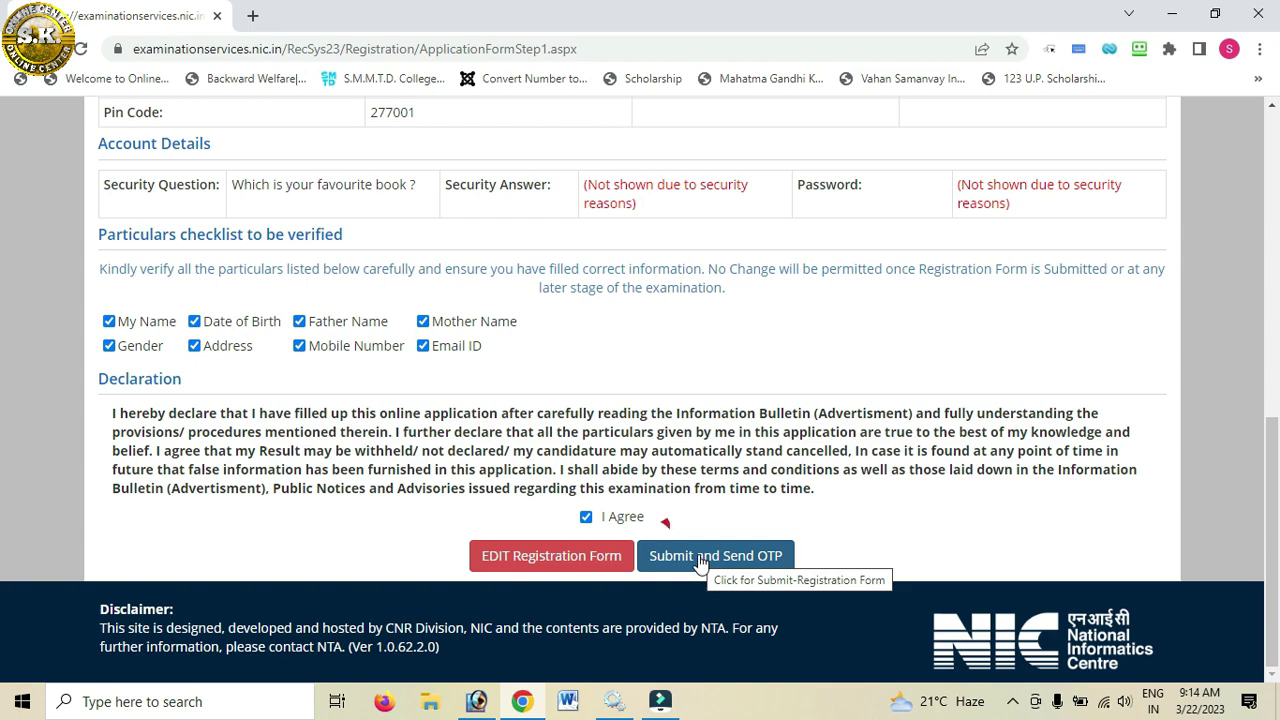
{"action": "left_click", "coordinate": [700, 557]}
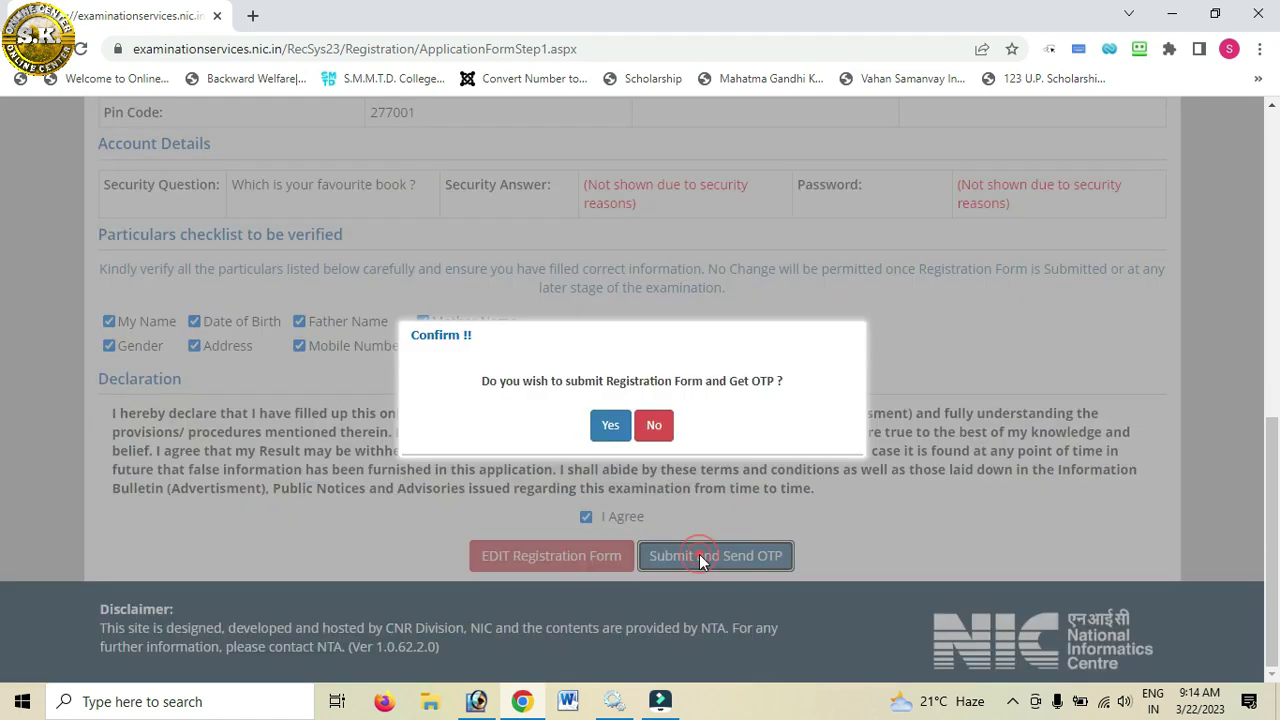
{"action": "left_click", "coordinate": [610, 426]}
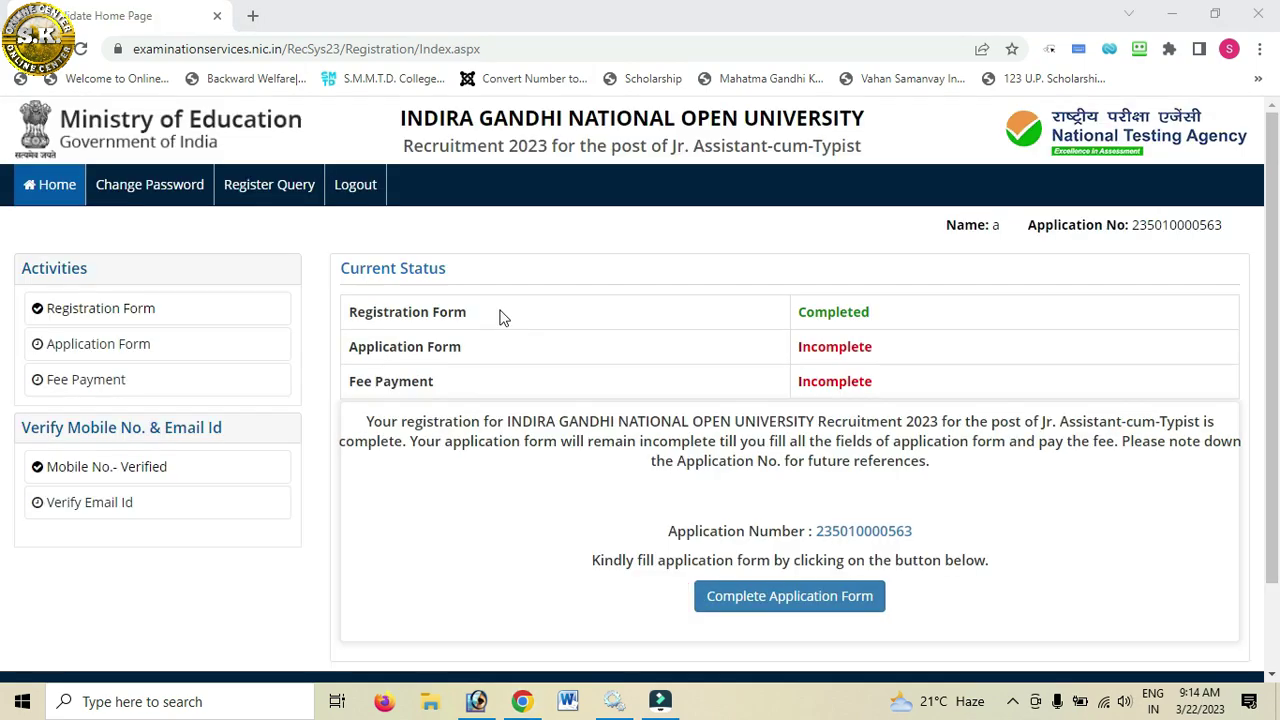
Step: Continue to the Application Form Steps and open the Personal Details step
{"action": "left_click", "coordinate": [830, 600]}
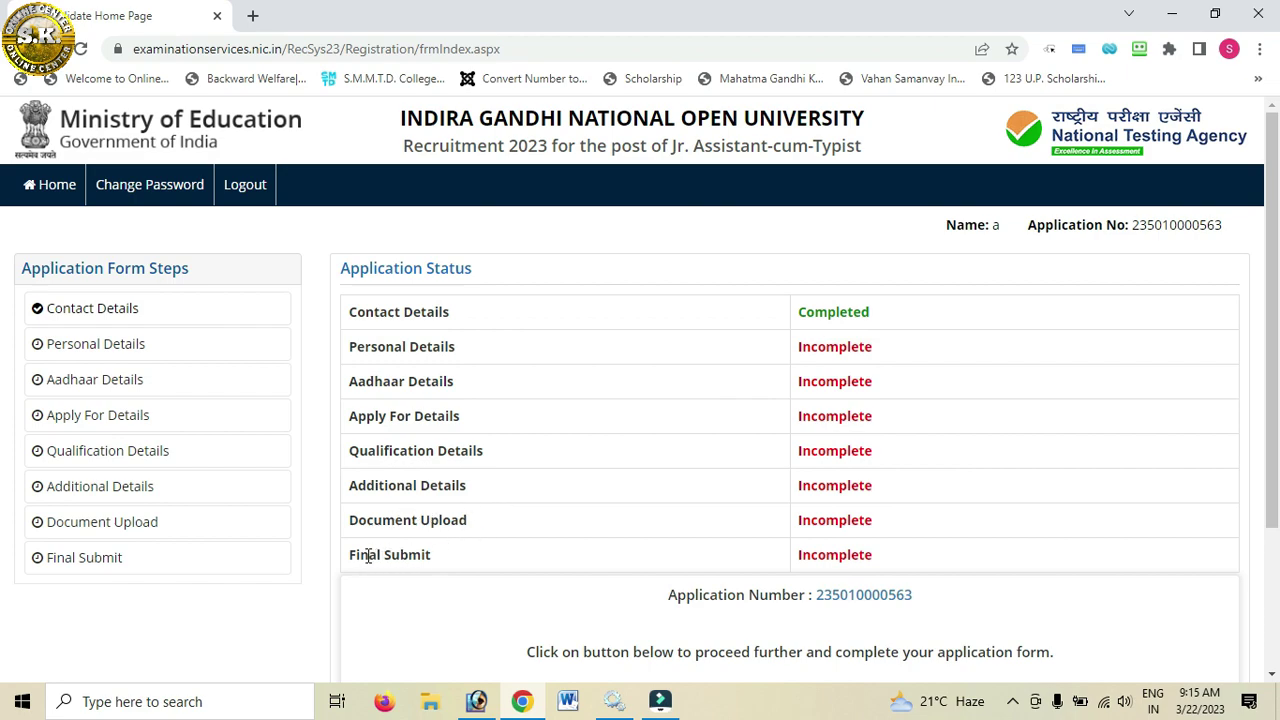
{"action": "scroll", "coordinate": [368, 557], "scroll_direction": "down", "scroll_amount": 1}
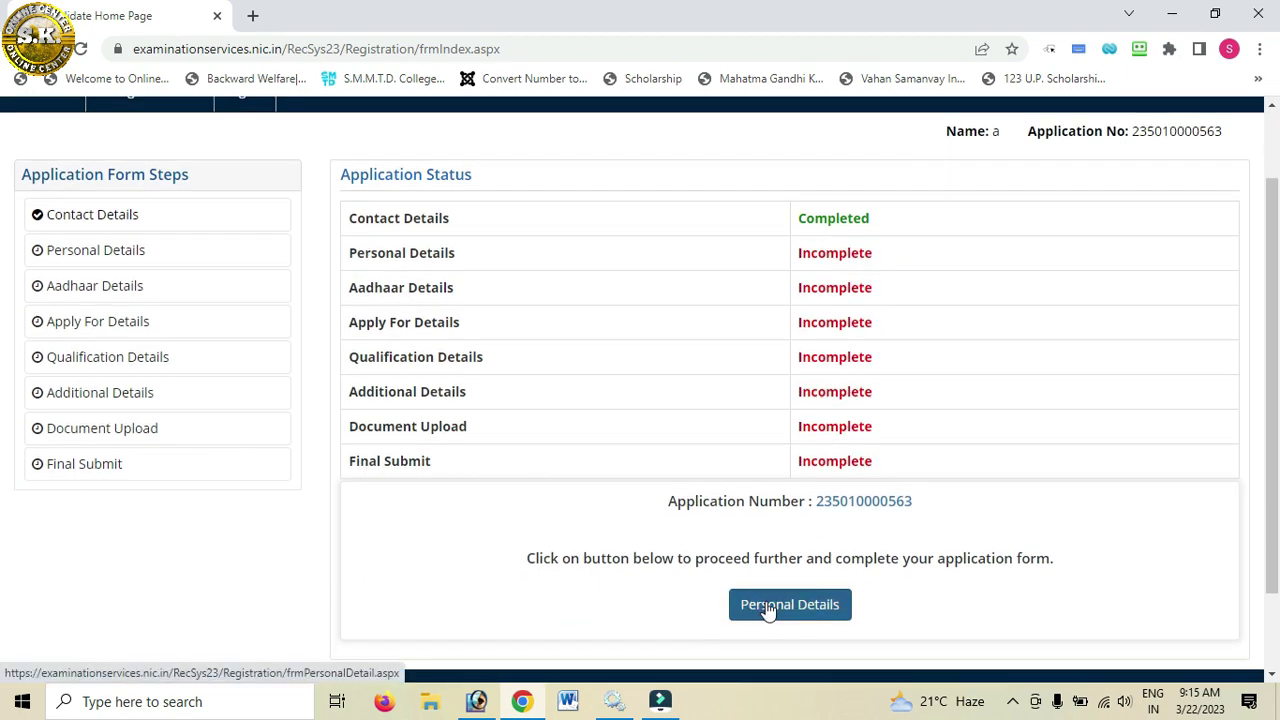
{"action": "left_click", "coordinate": [767, 611]}
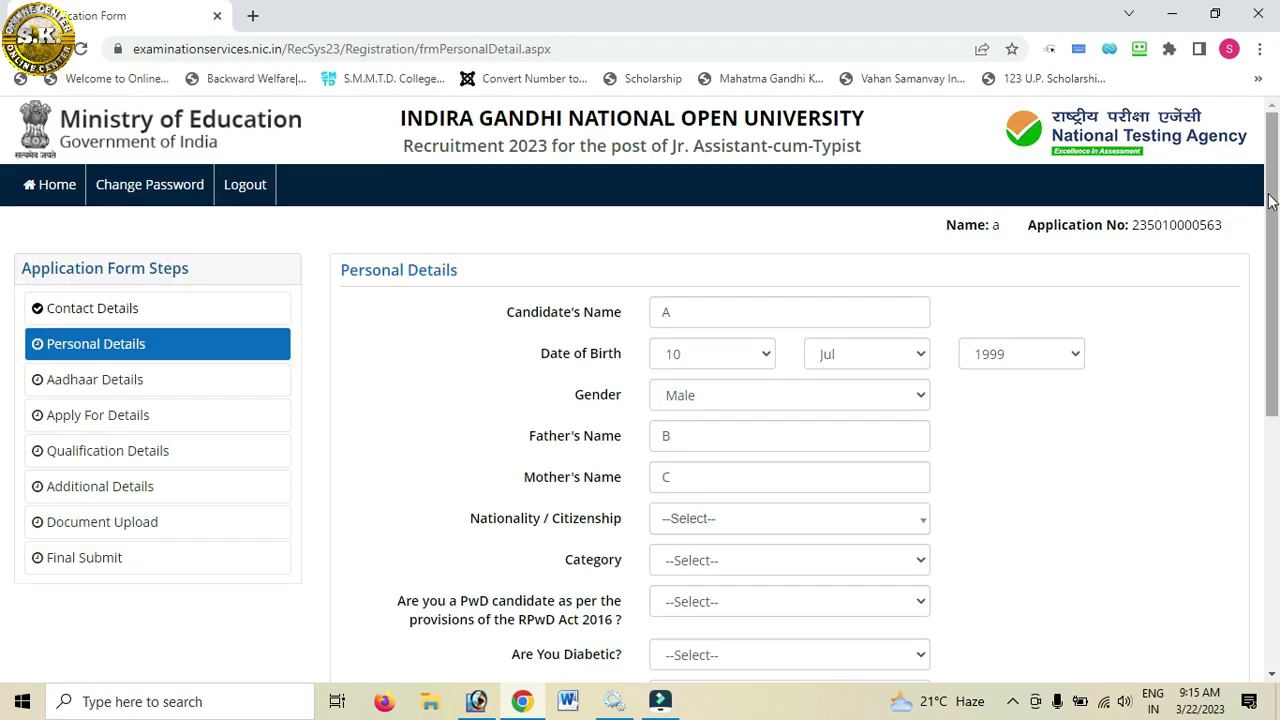
{"action": "left_click_drag", "start_coordinate": [1270, 200], "coordinate": [1258, 394]}
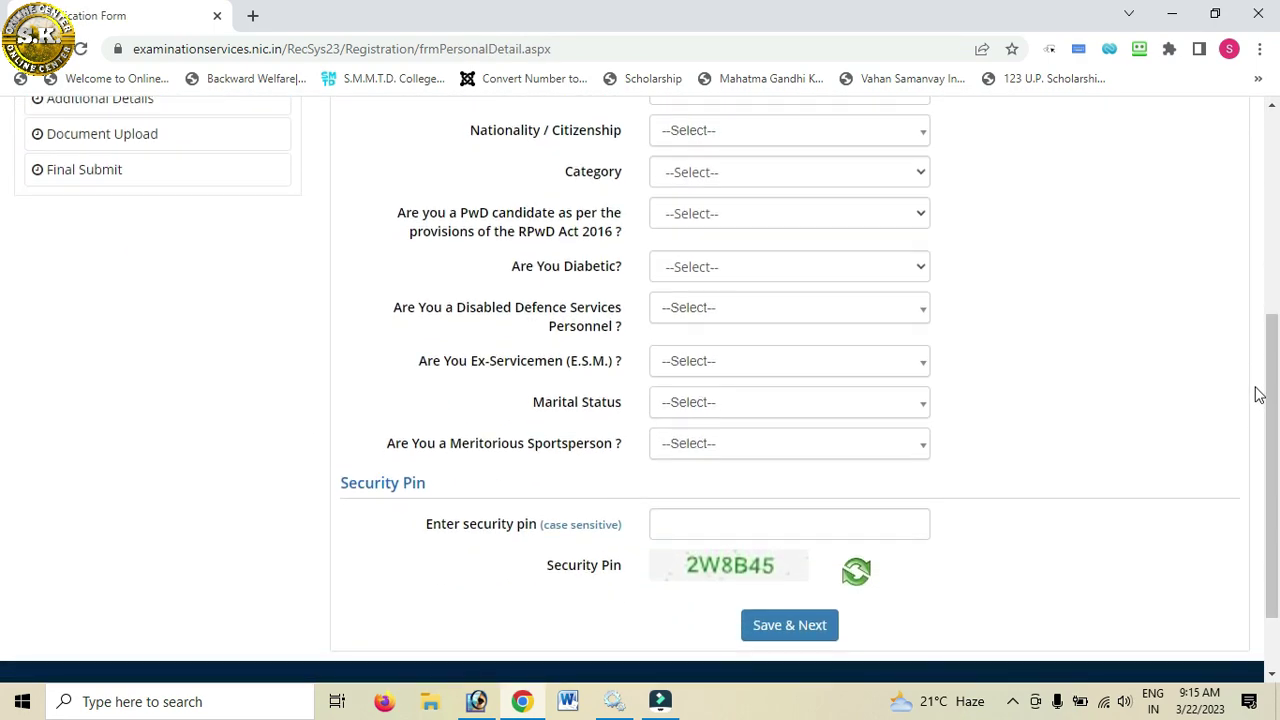
Step: Set nationality to Citizen of India, category to OBC- NCL, and answer the PwD question
{"action": "left_click", "coordinate": [740, 131]}
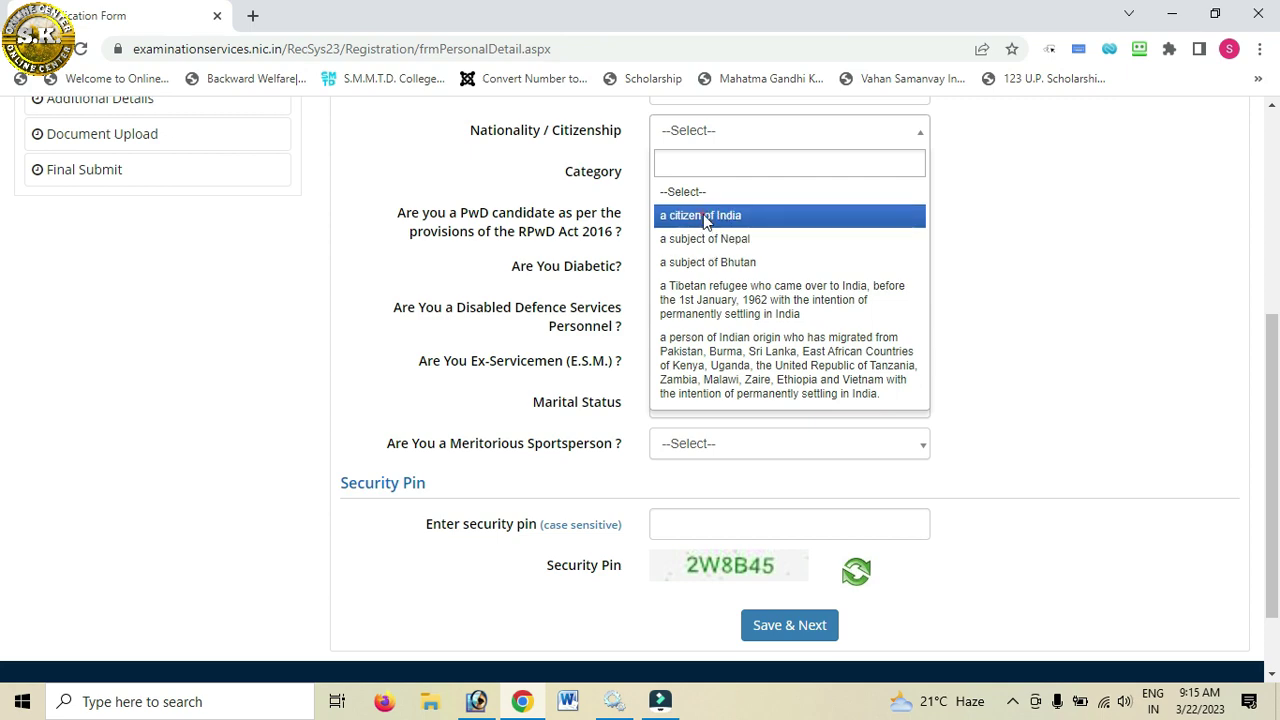
{"action": "left_click", "coordinate": [698, 215]}
{"action": "left_click", "coordinate": [688, 174]}
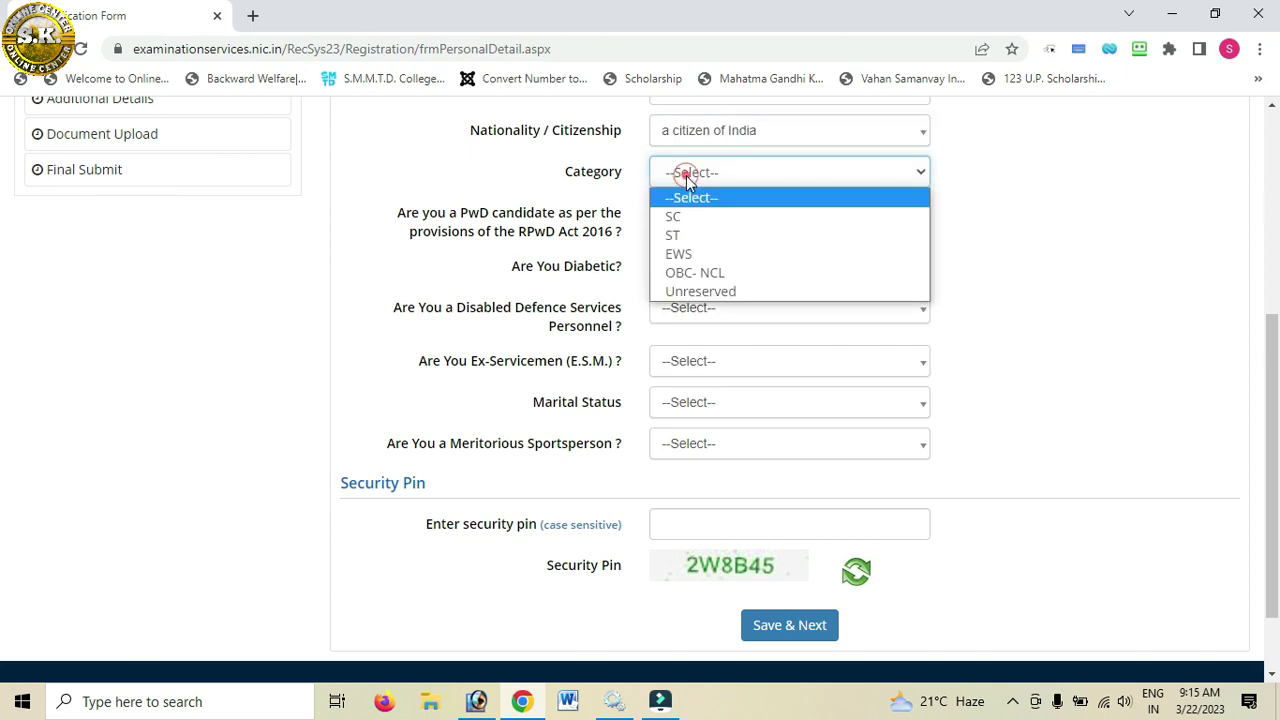
{"action": "left_click", "coordinate": [692, 276]}
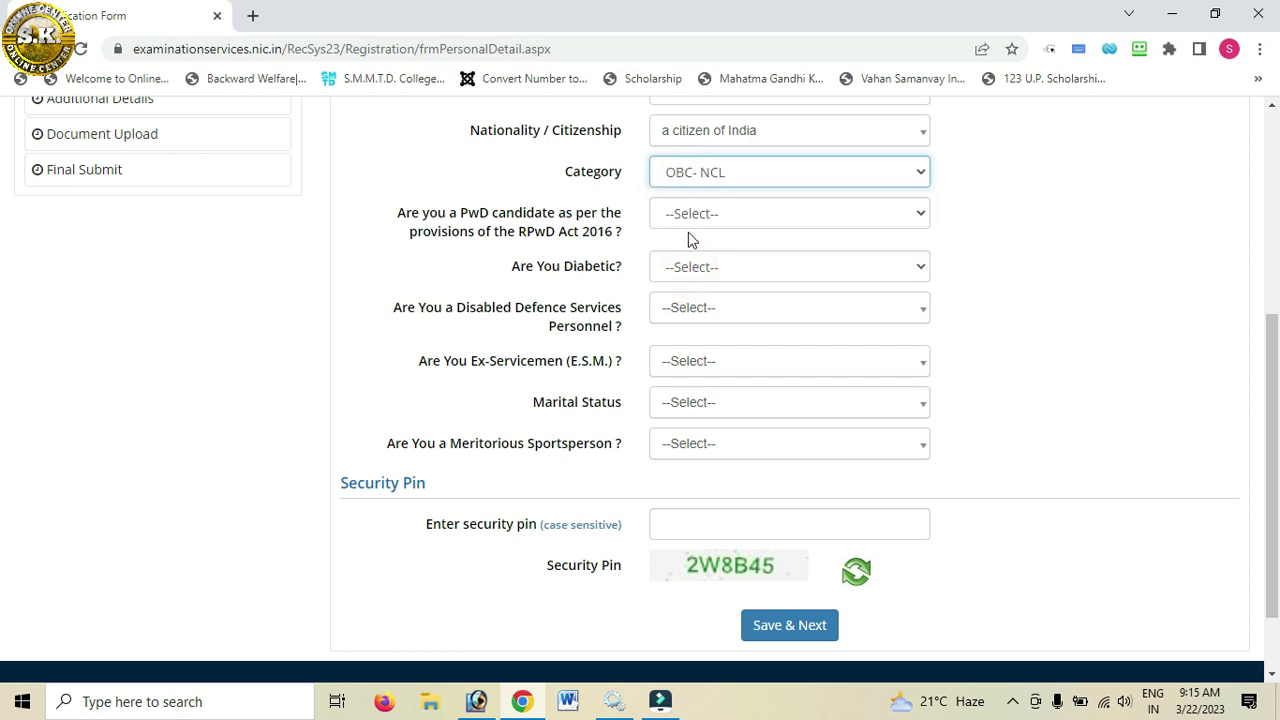
{"action": "left_click", "coordinate": [717, 214]}
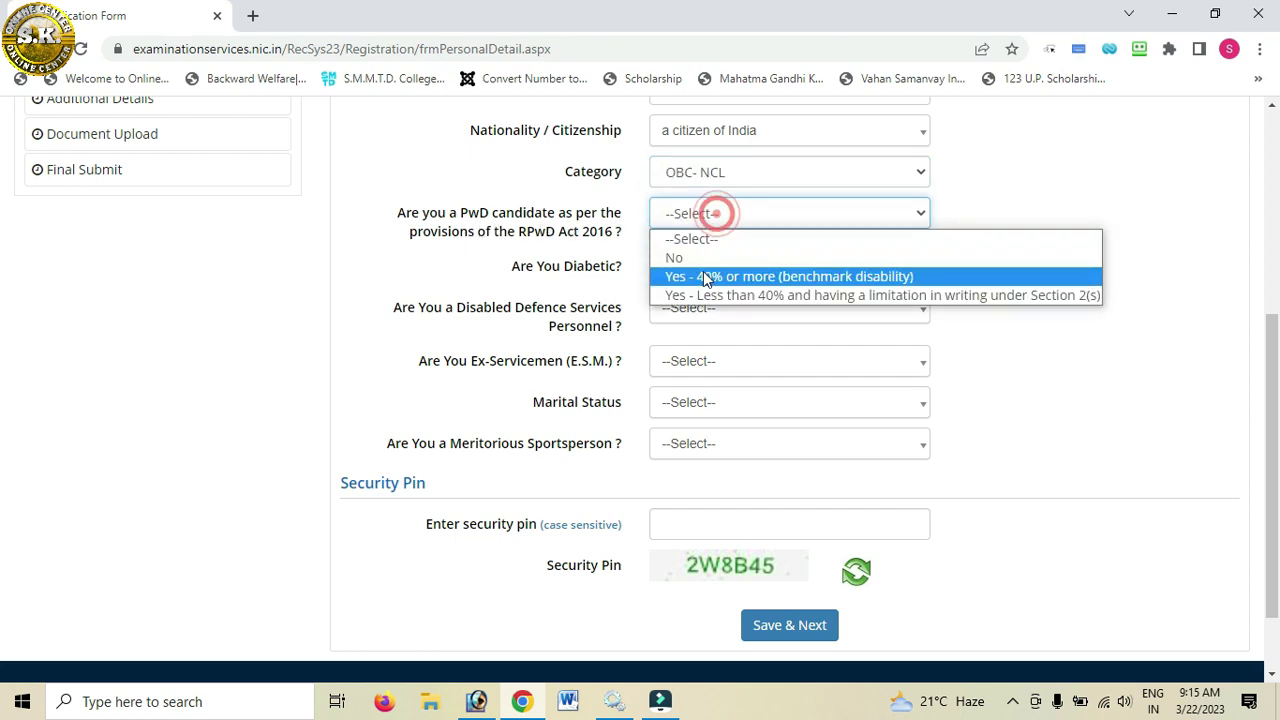
{"action": "left_click", "coordinate": [697, 260]}
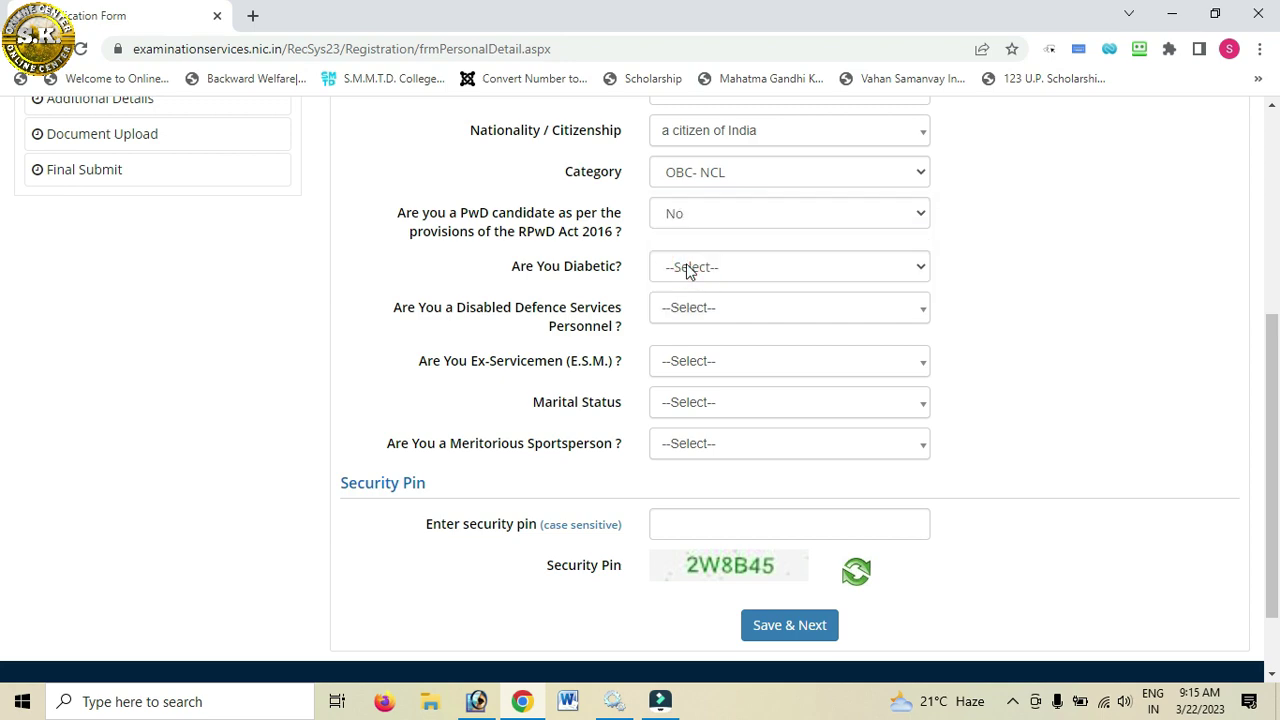
Step: Answer No for Diabetic, Disabled Defence, Ex-Servicemen and Sportsperson; set marital status Single
{"action": "left_click", "coordinate": [688, 268]}
{"action": "left_click", "coordinate": [684, 326]}
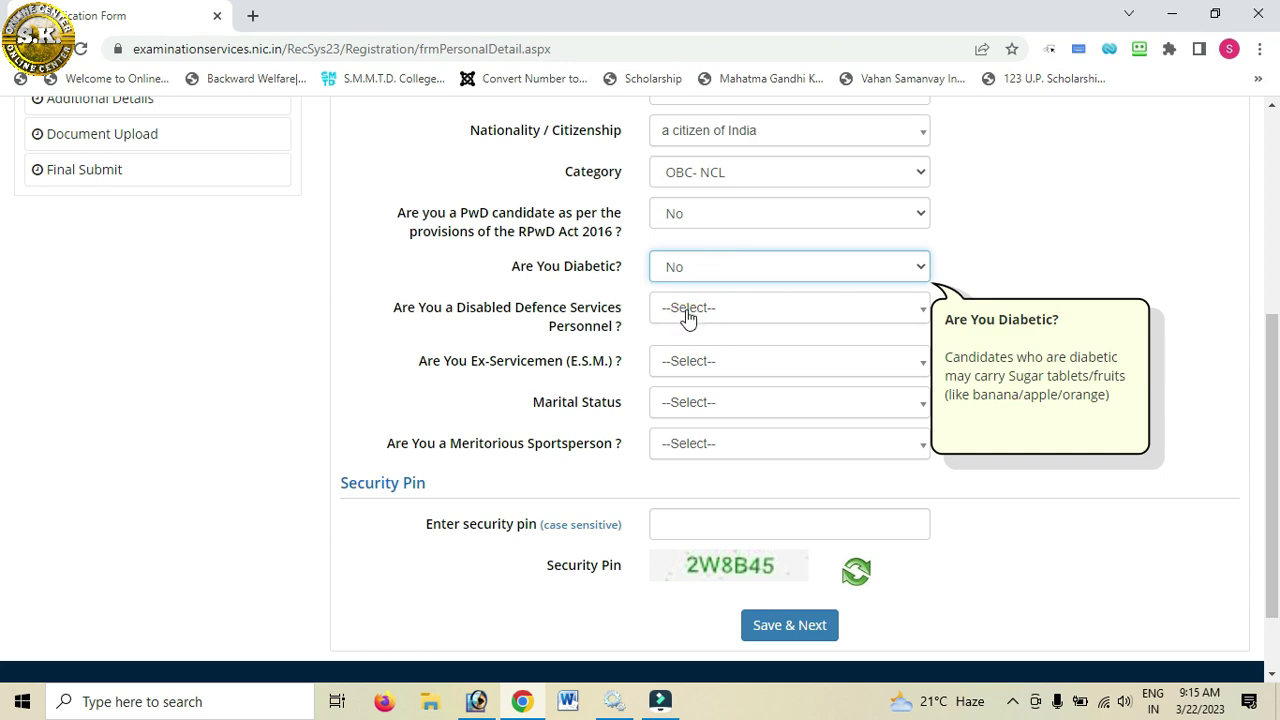
{"action": "left_click", "coordinate": [688, 310]}
{"action": "left_click", "coordinate": [682, 413]}
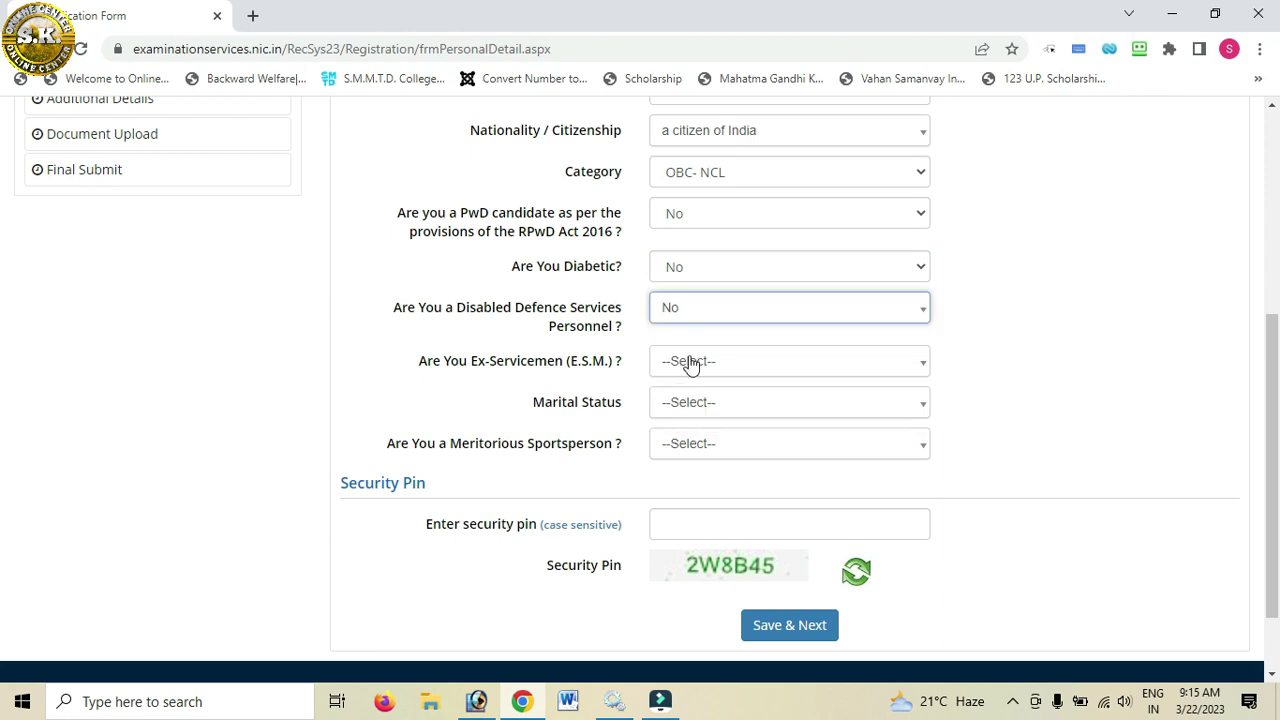
{"action": "left_click", "coordinate": [690, 366]}
{"action": "left_click", "coordinate": [688, 371]}
{"action": "left_click", "coordinate": [676, 470]}
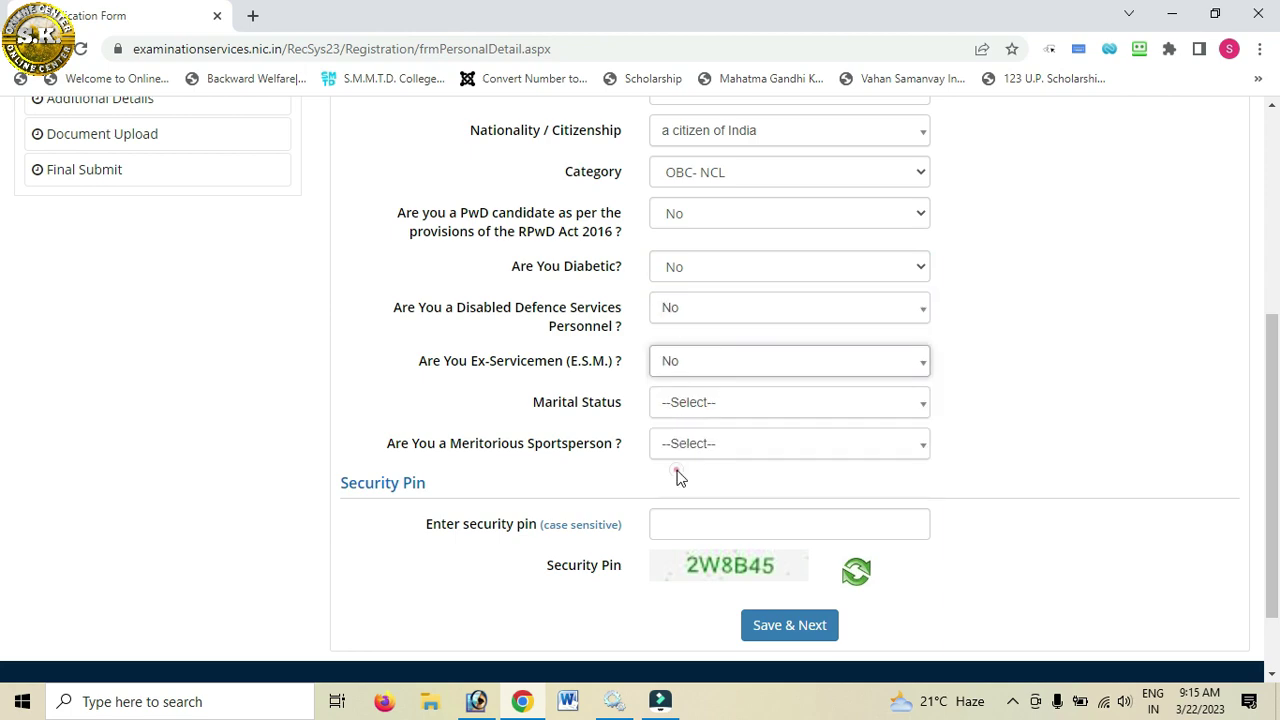
{"action": "left_click", "coordinate": [697, 412]}
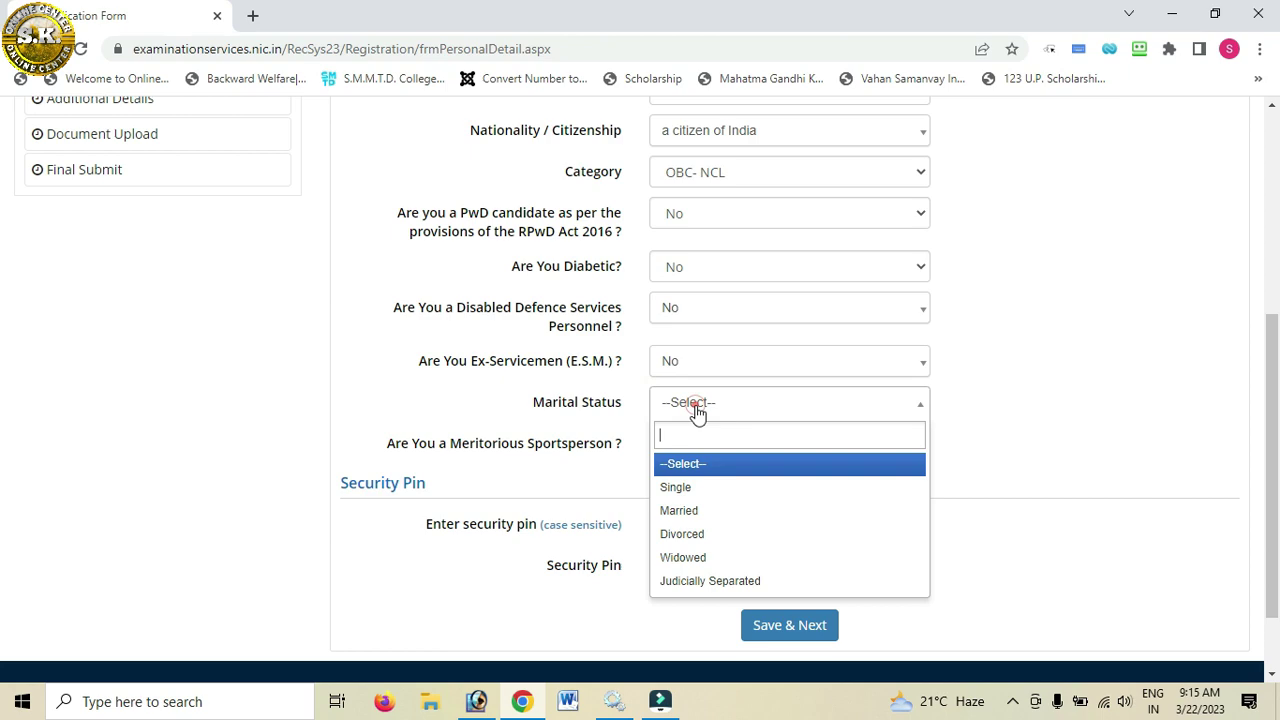
{"action": "left_click", "coordinate": [687, 488]}
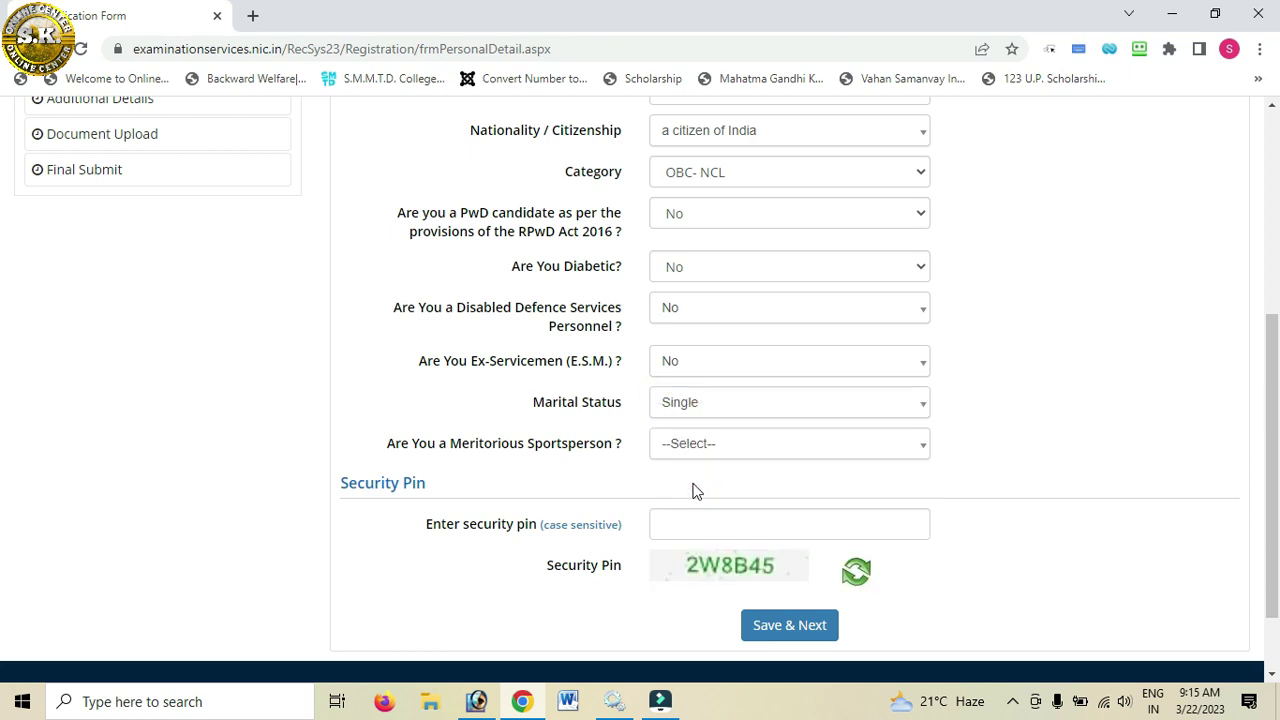
{"action": "scroll", "coordinate": [694, 490], "scroll_direction": "down", "scroll_amount": 1}
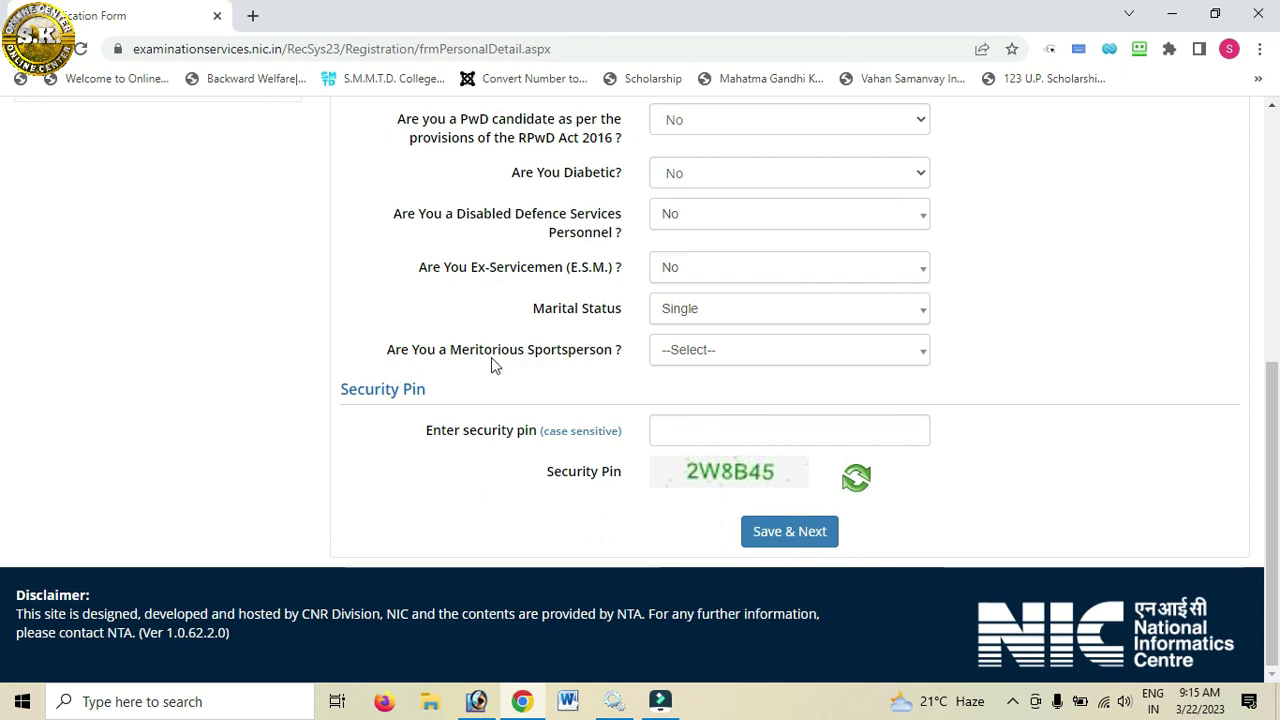
{"action": "left_click", "coordinate": [706, 358]}
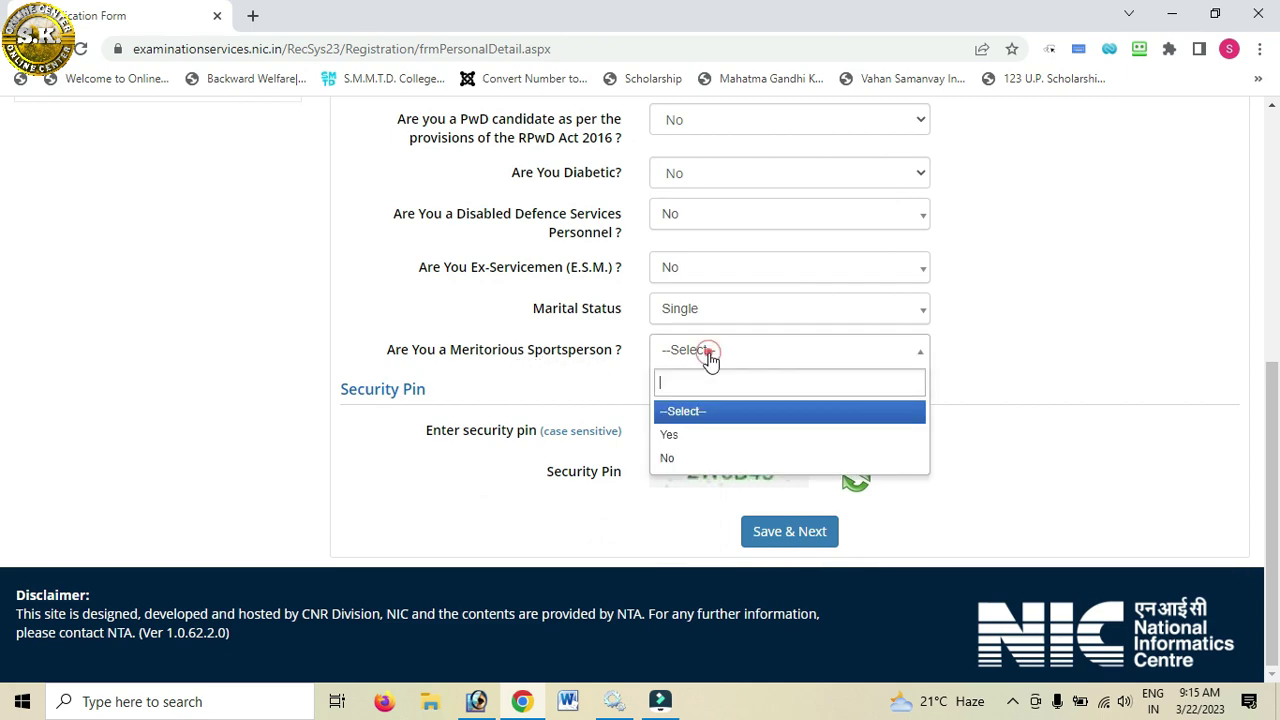
{"action": "left_click", "coordinate": [668, 459]}
Step: Enter the security pin and save the Personal Details, confirming Yes
{"action": "left_click", "coordinate": [665, 430]}
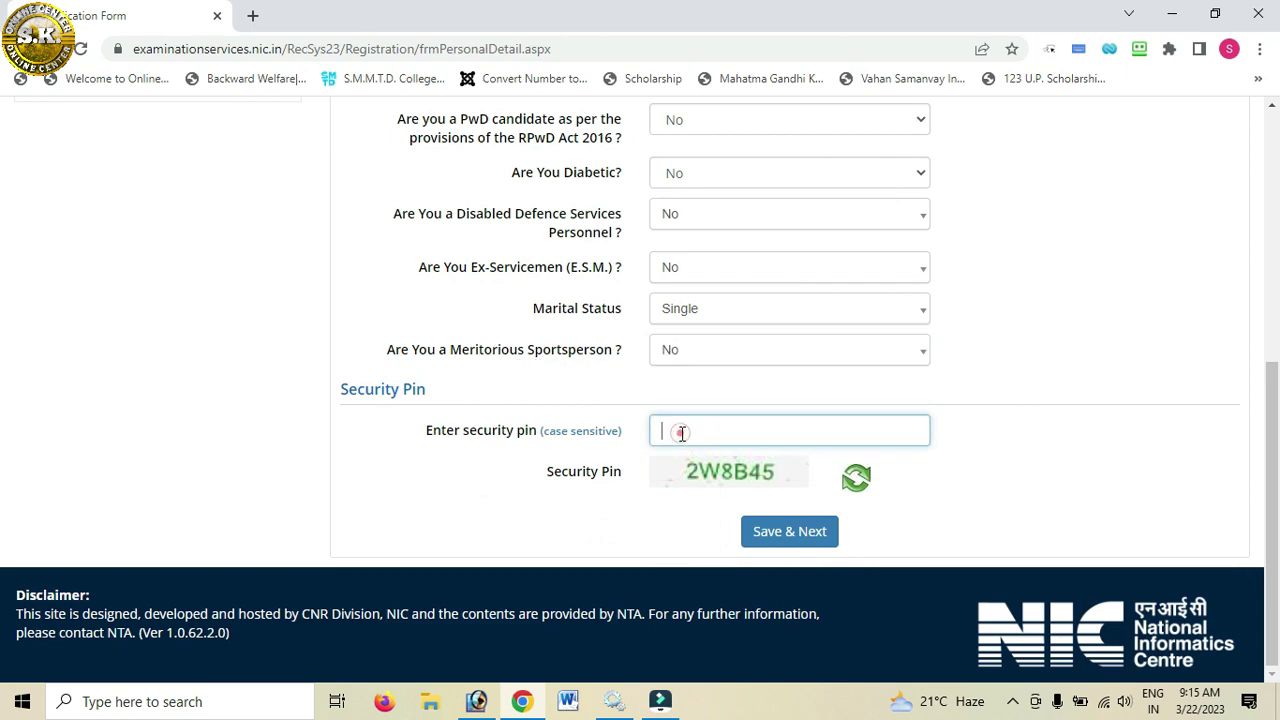
{"action": "type", "text": "2W8B45"}
{"action": "left_click", "coordinate": [786, 530]}
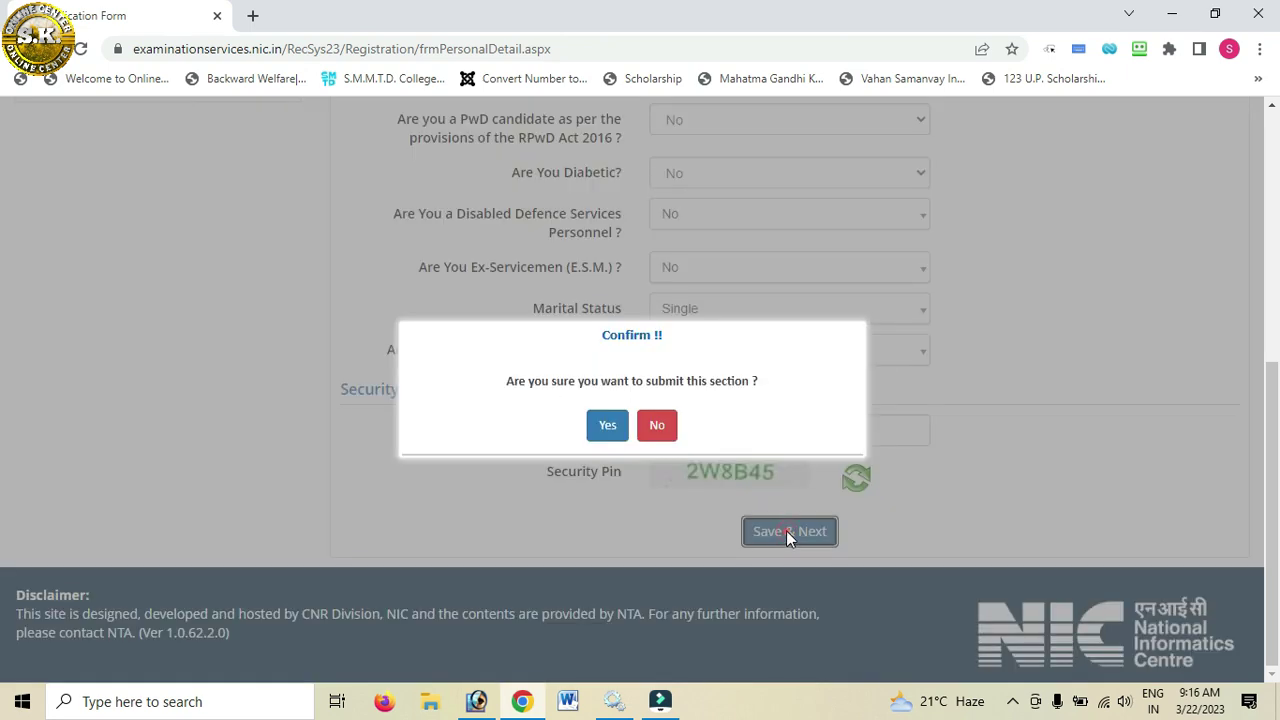
{"action": "left_click", "coordinate": [625, 428]}
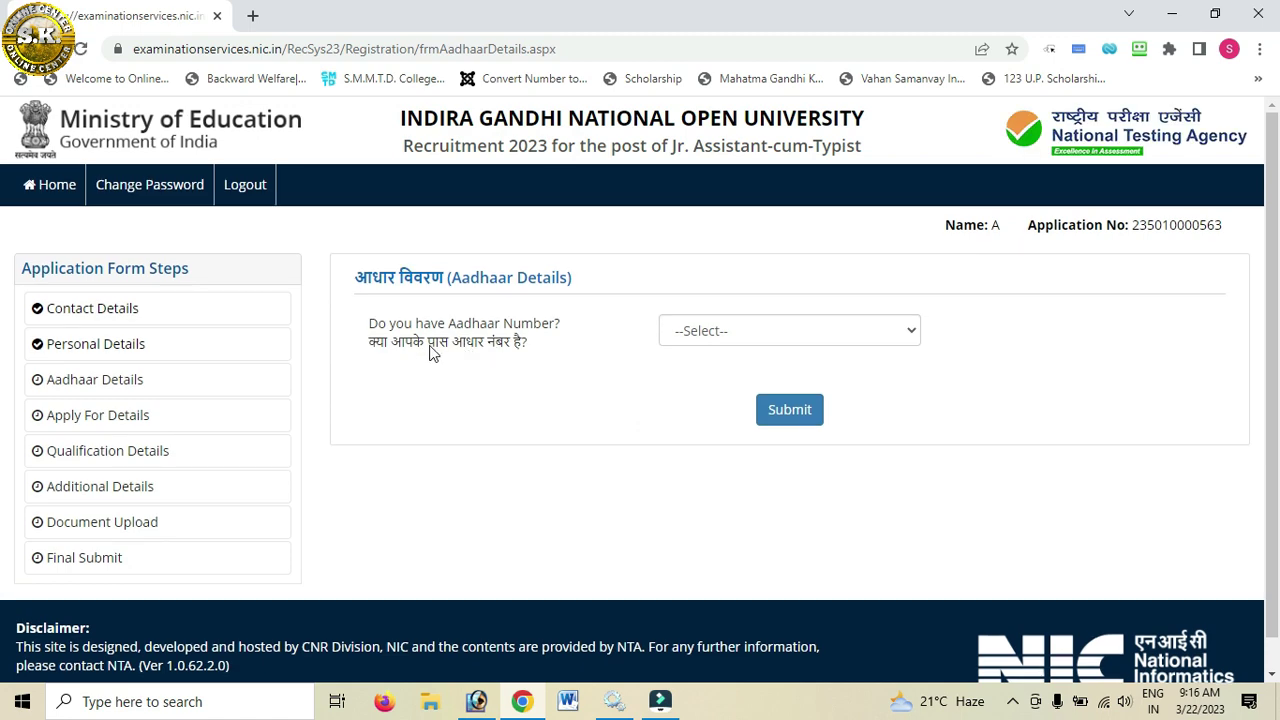
Step: Answer Yes to having an Aadhaar number and submit the answer
{"action": "left_click", "coordinate": [734, 330]}
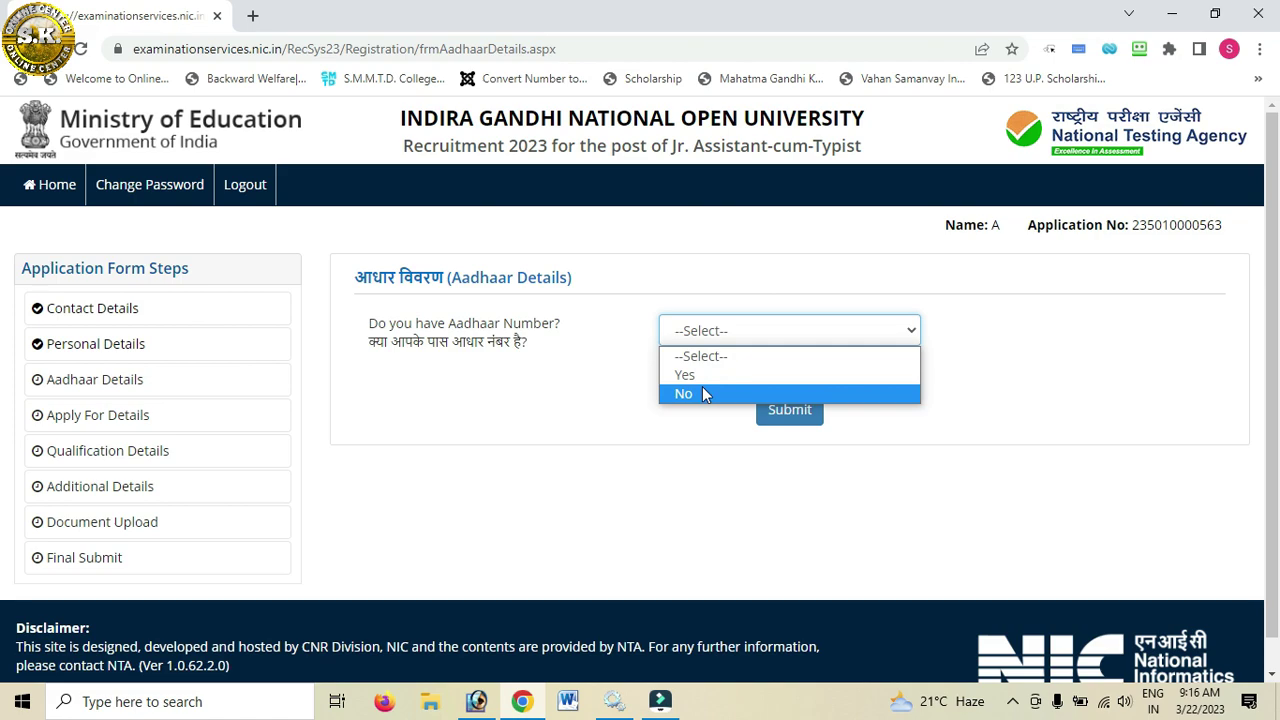
{"action": "left_click", "coordinate": [700, 376]}
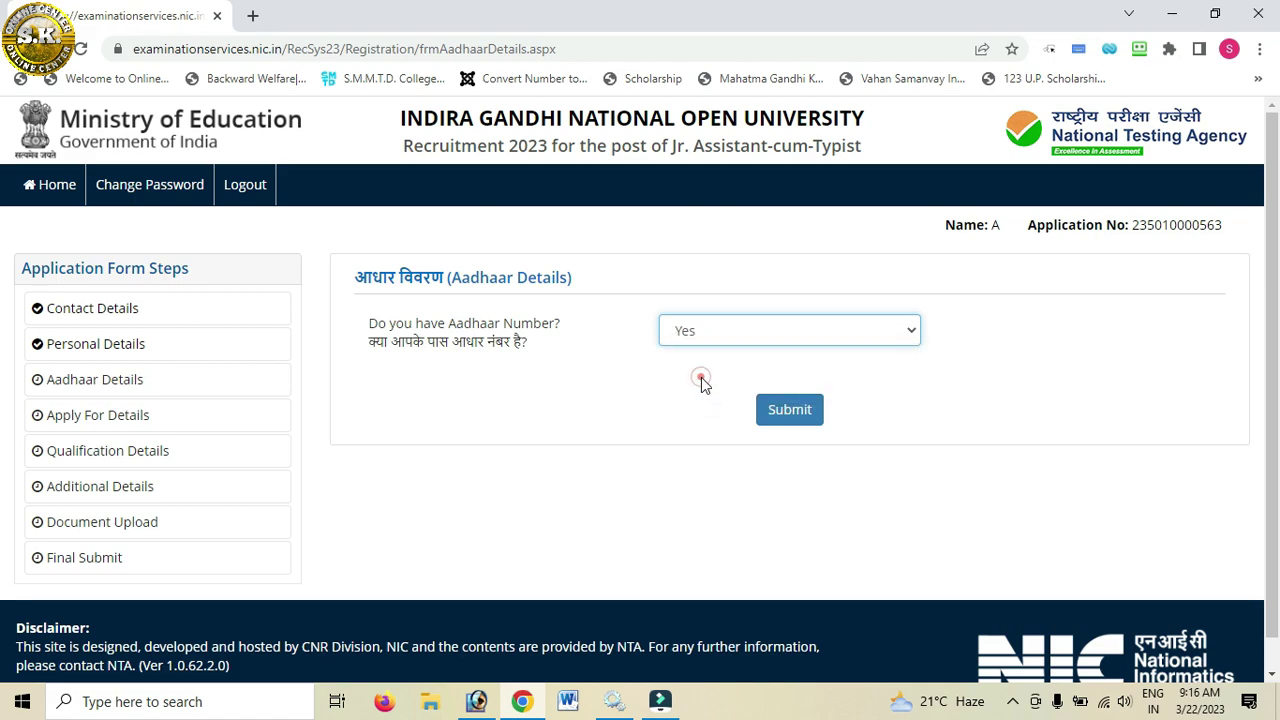
{"action": "left_click", "coordinate": [785, 416]}
{"action": "left_click", "coordinate": [732, 152]}
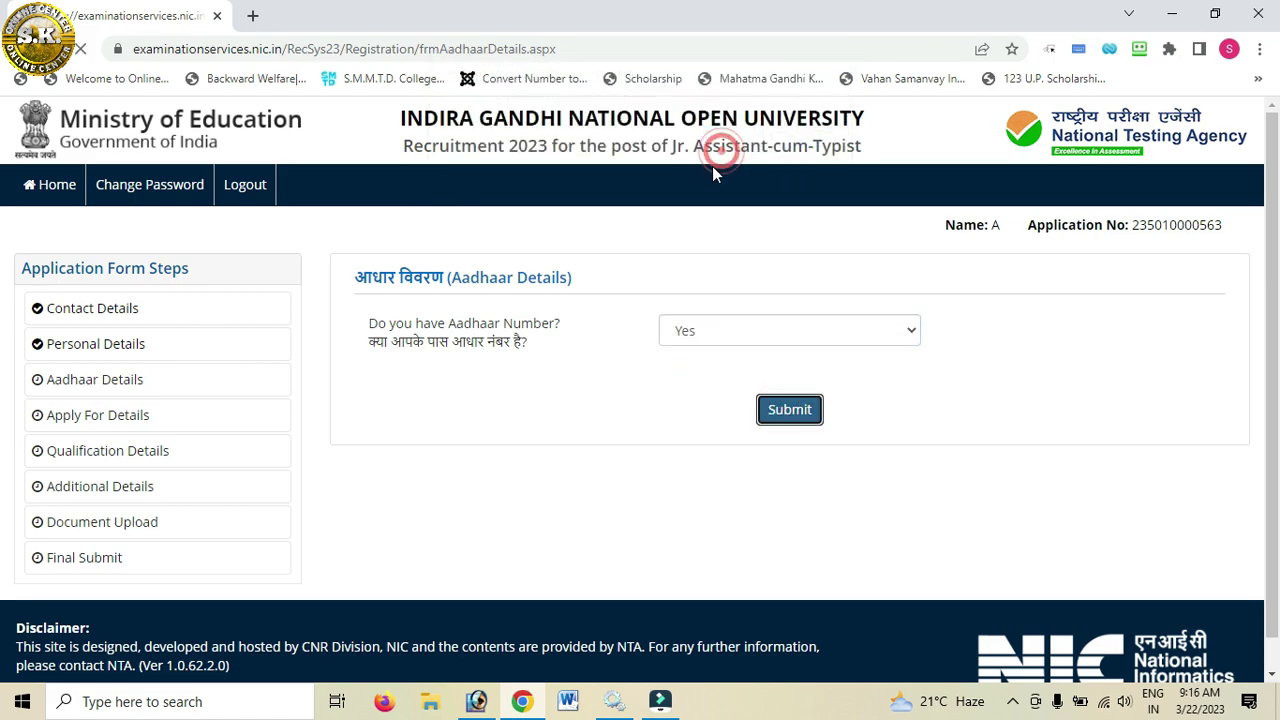
Step: Consent to sharing the Aadhaar number for identity and focus the Aadhaar Number field
{"action": "scroll", "coordinate": [670, 420], "scroll_direction": "down", "scroll_amount": 4}
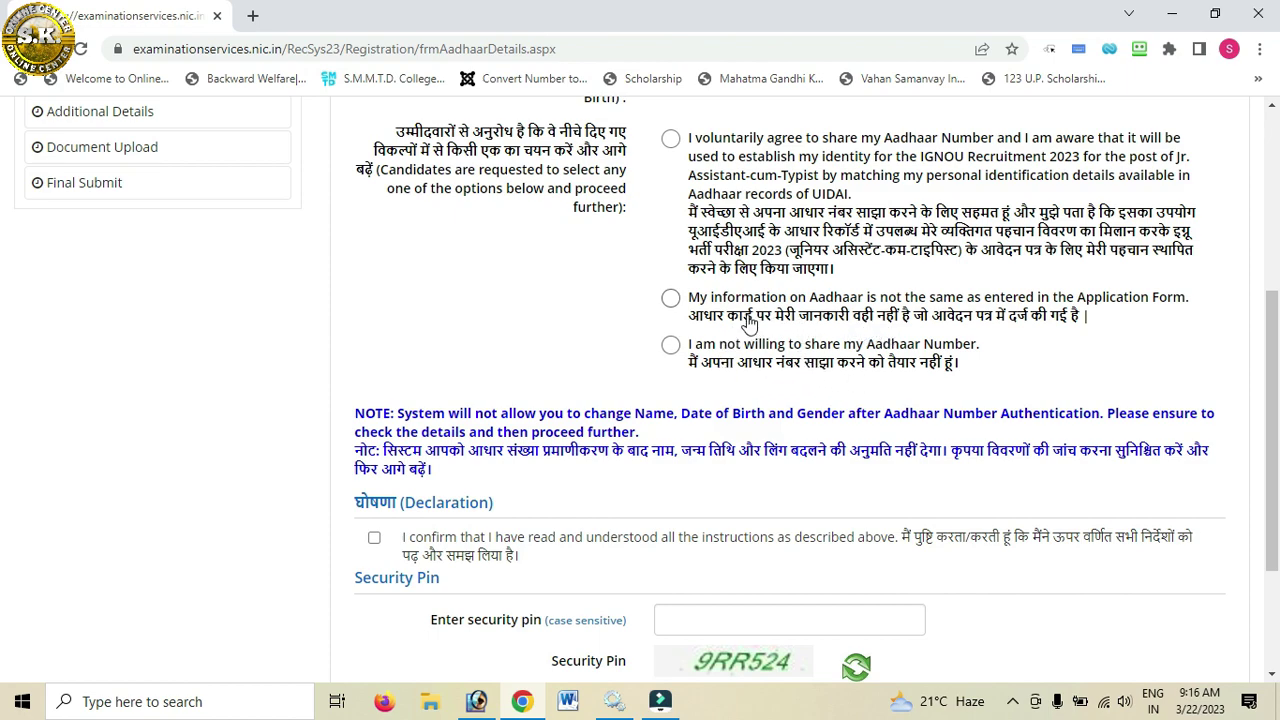
{"action": "left_click", "coordinate": [670, 140]}
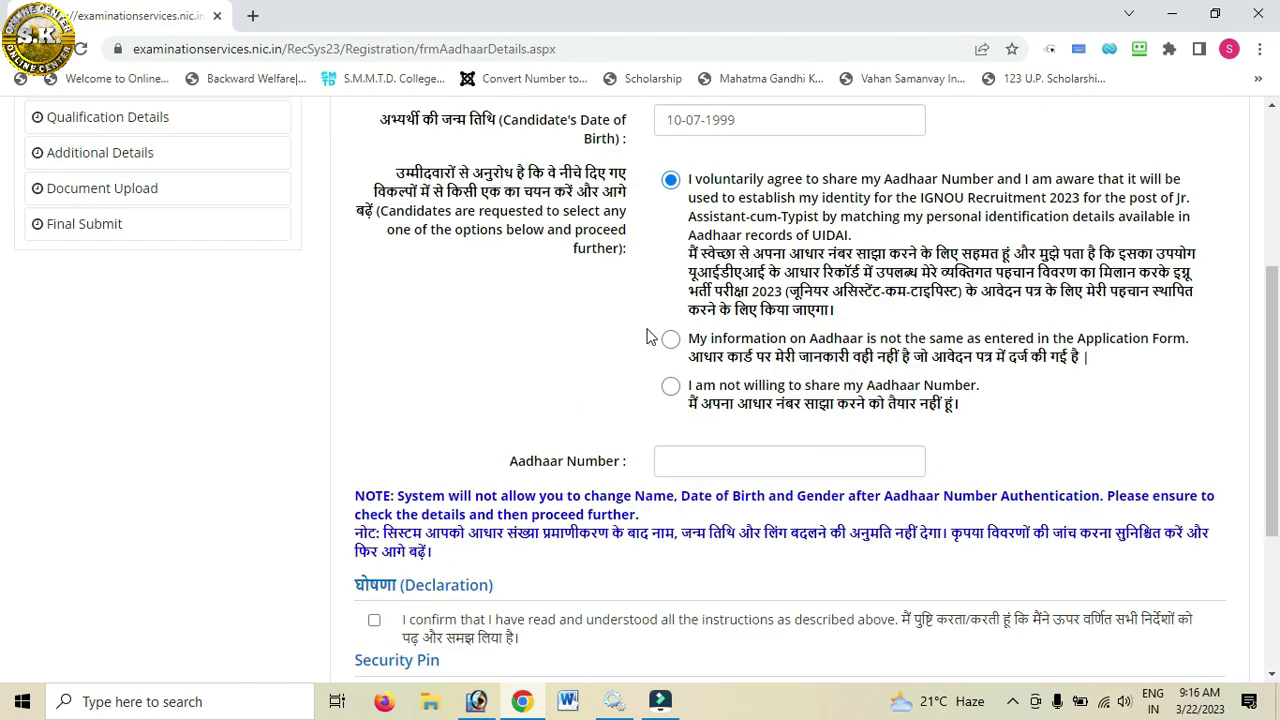
{"action": "left_click", "coordinate": [730, 412]}
{"action": "scroll", "coordinate": [728, 411], "scroll_direction": "down", "scroll_amount": 3}
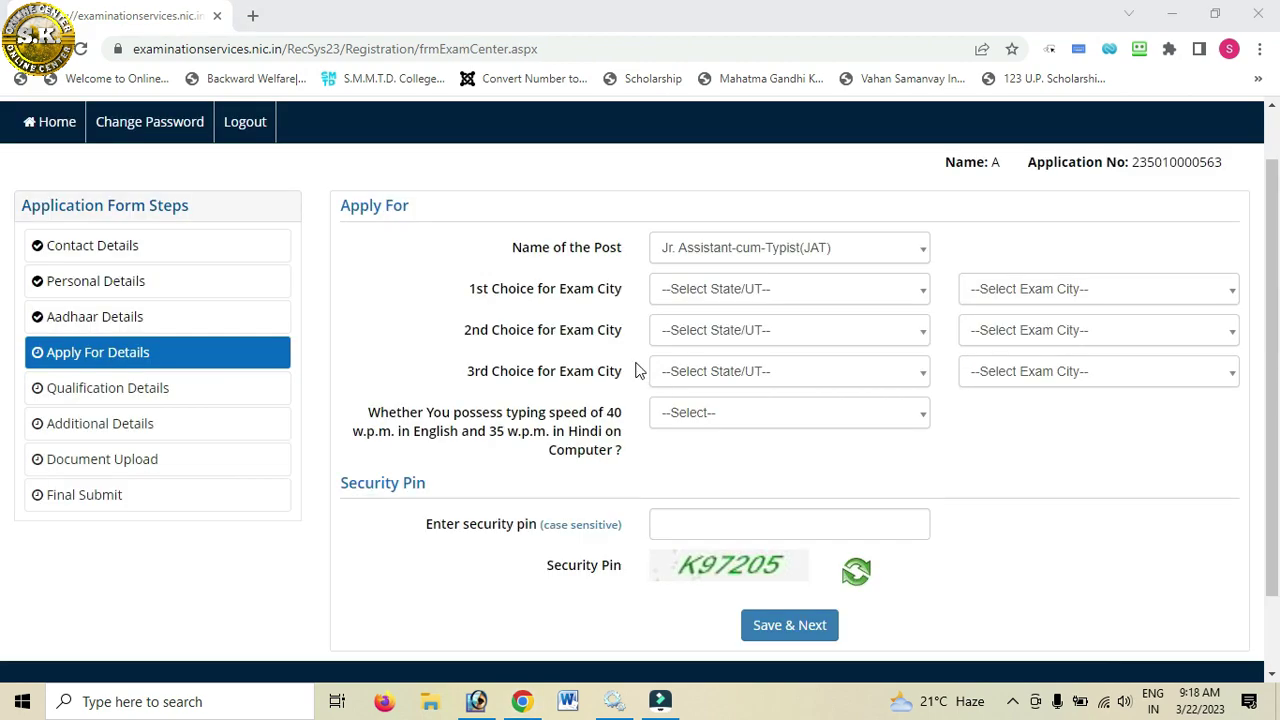
Step: Keep Jr. Assistant-cum-Typist(JAT) as the post and choose UTTAR PRADESH for all three state choices
{"action": "left_click", "coordinate": [763, 251]}
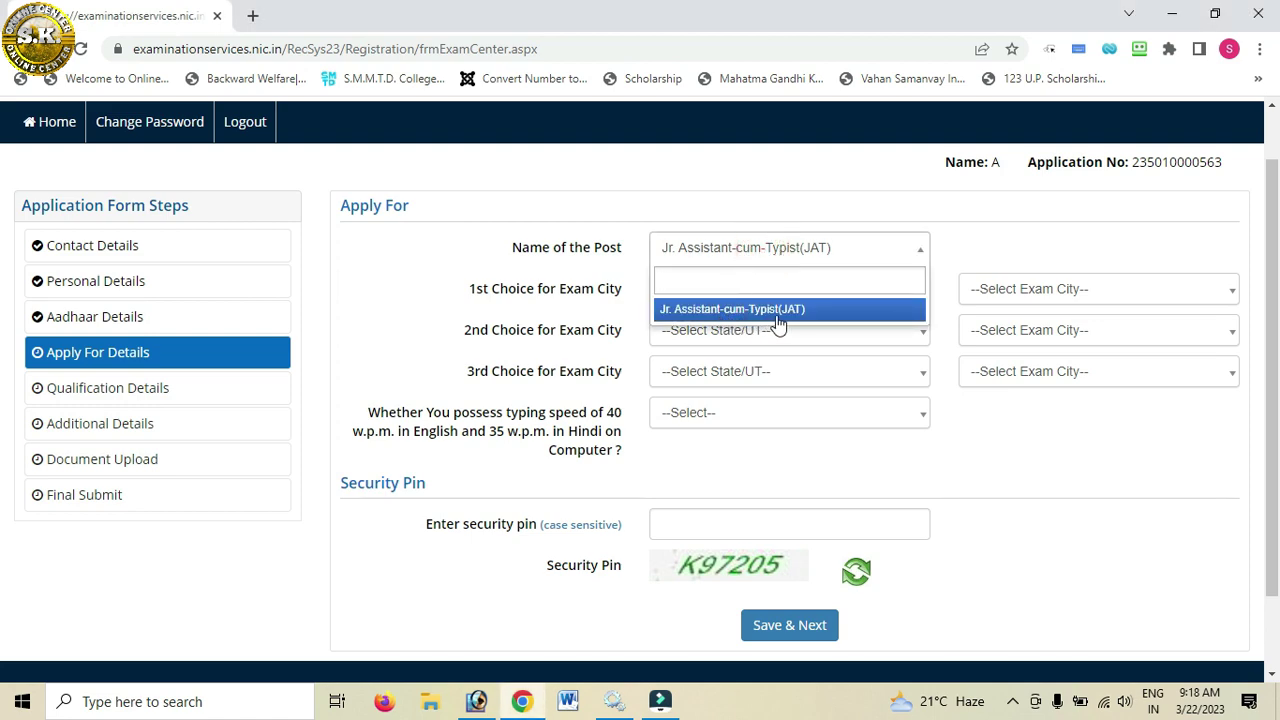
{"action": "left_click", "coordinate": [934, 252]}
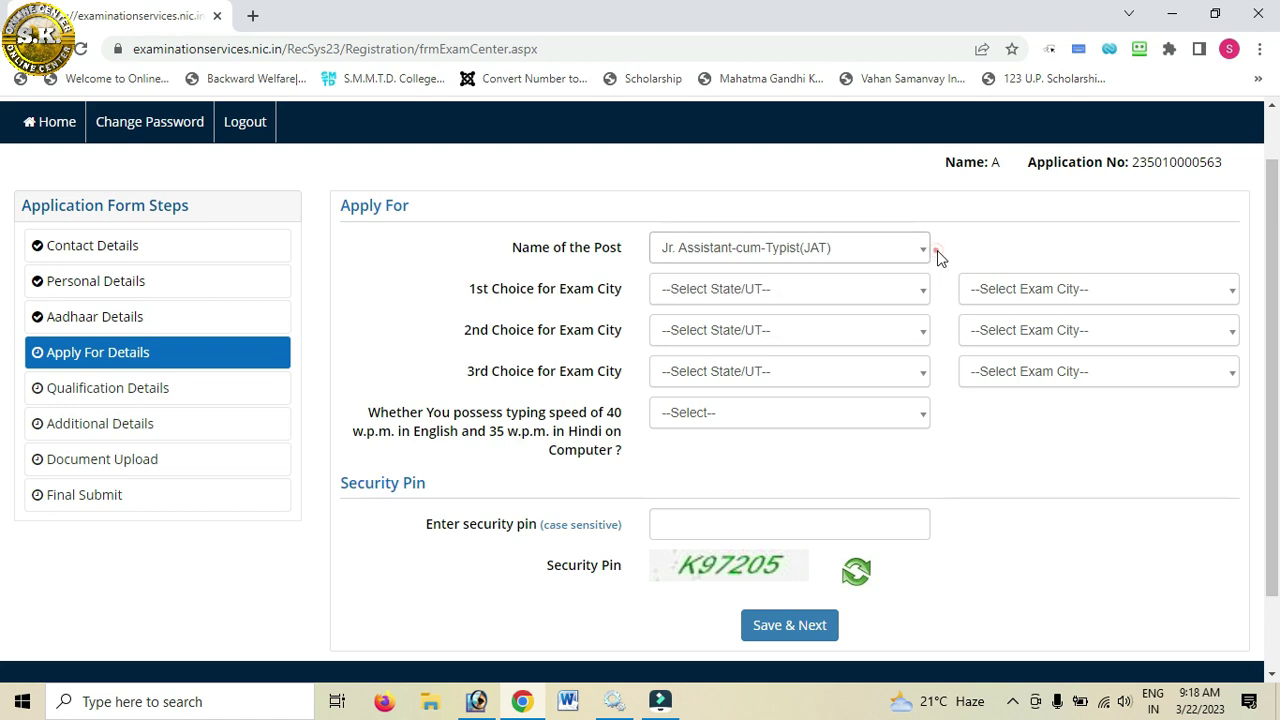
{"action": "left_click", "coordinate": [743, 300]}
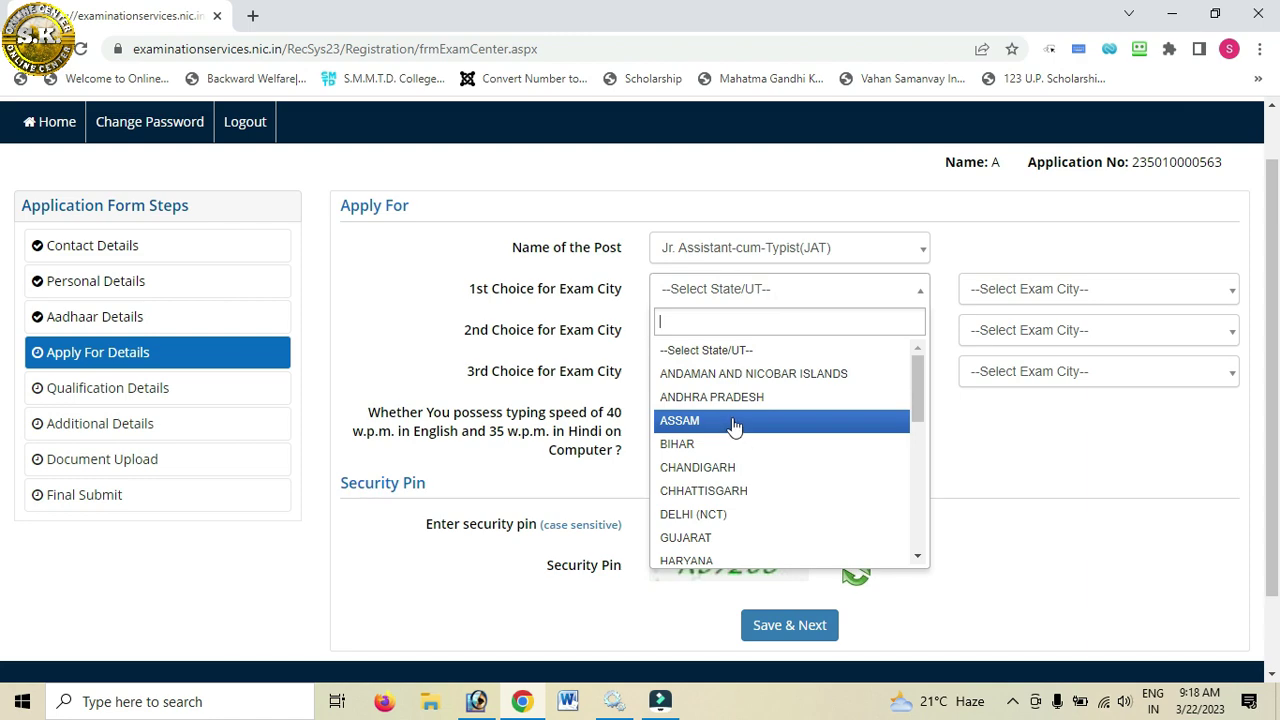
{"action": "type", "text": "utt"}
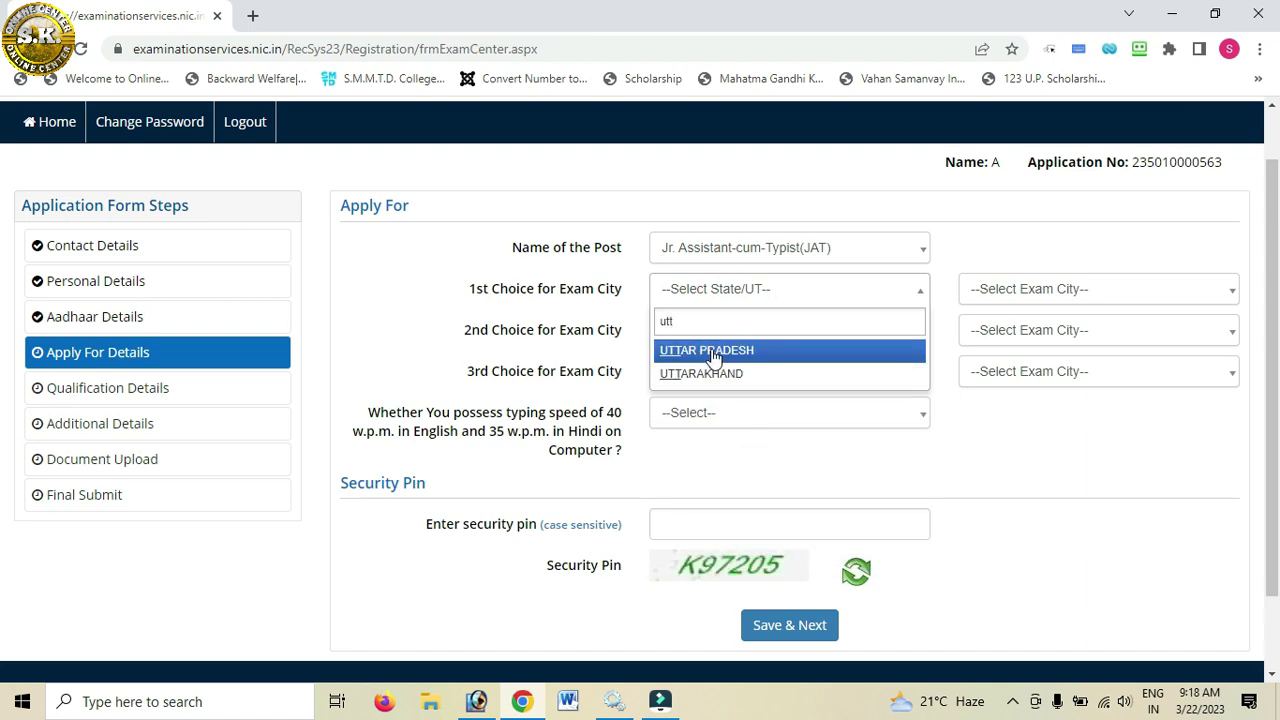
{"action": "left_click", "coordinate": [712, 351]}
{"action": "left_click", "coordinate": [722, 331]}
{"action": "left_click", "coordinate": [720, 330]}
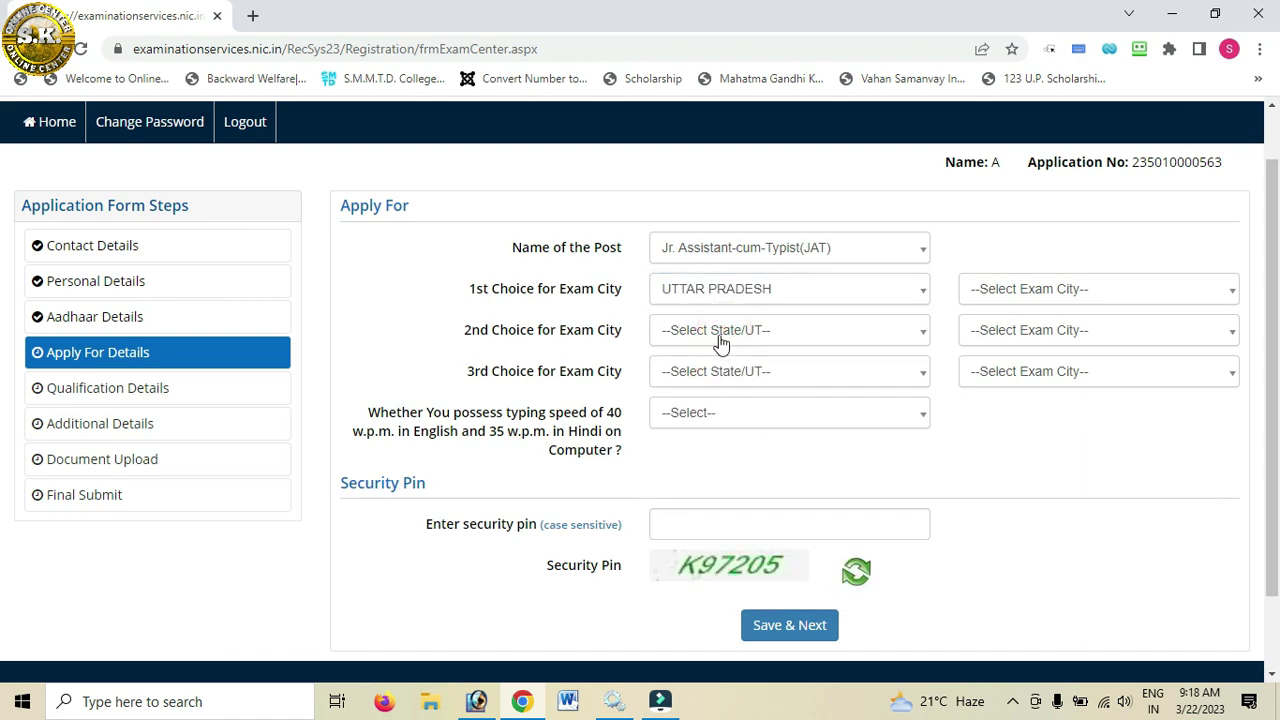
{"action": "left_click", "coordinate": [719, 340]}
{"action": "type", "text": "utt"}
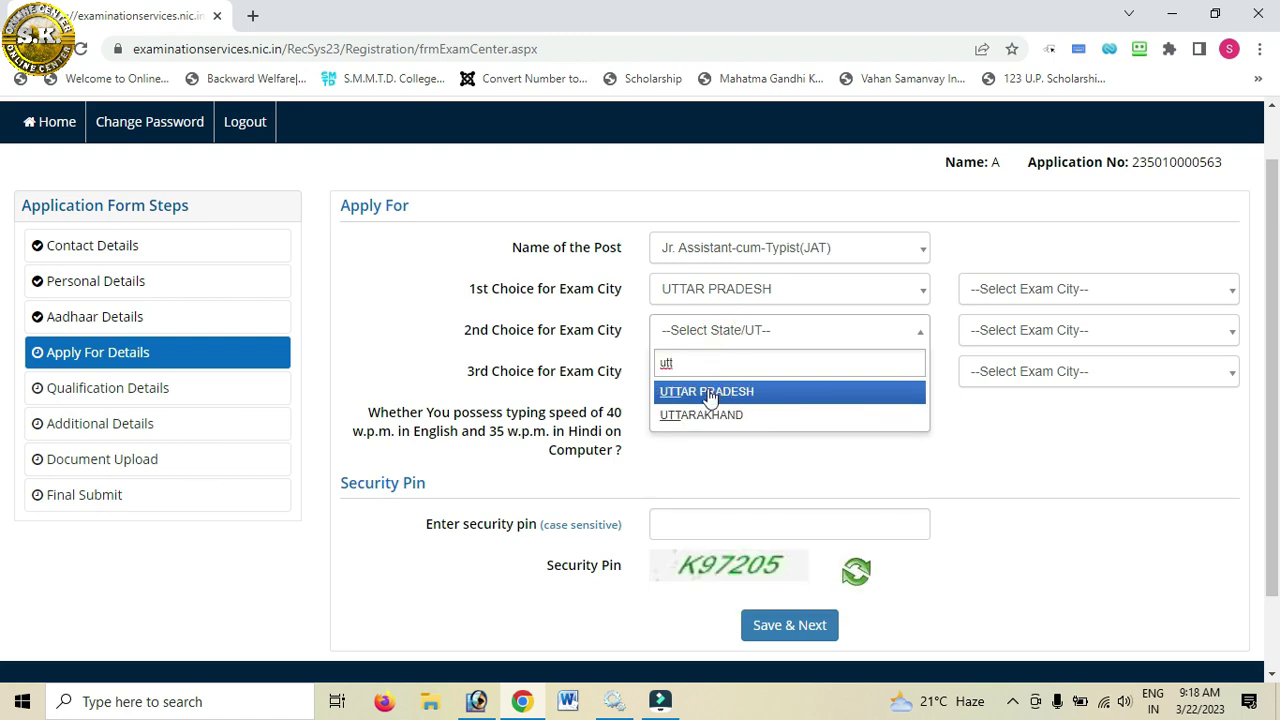
{"action": "left_click", "coordinate": [708, 392]}
{"action": "left_click", "coordinate": [712, 375]}
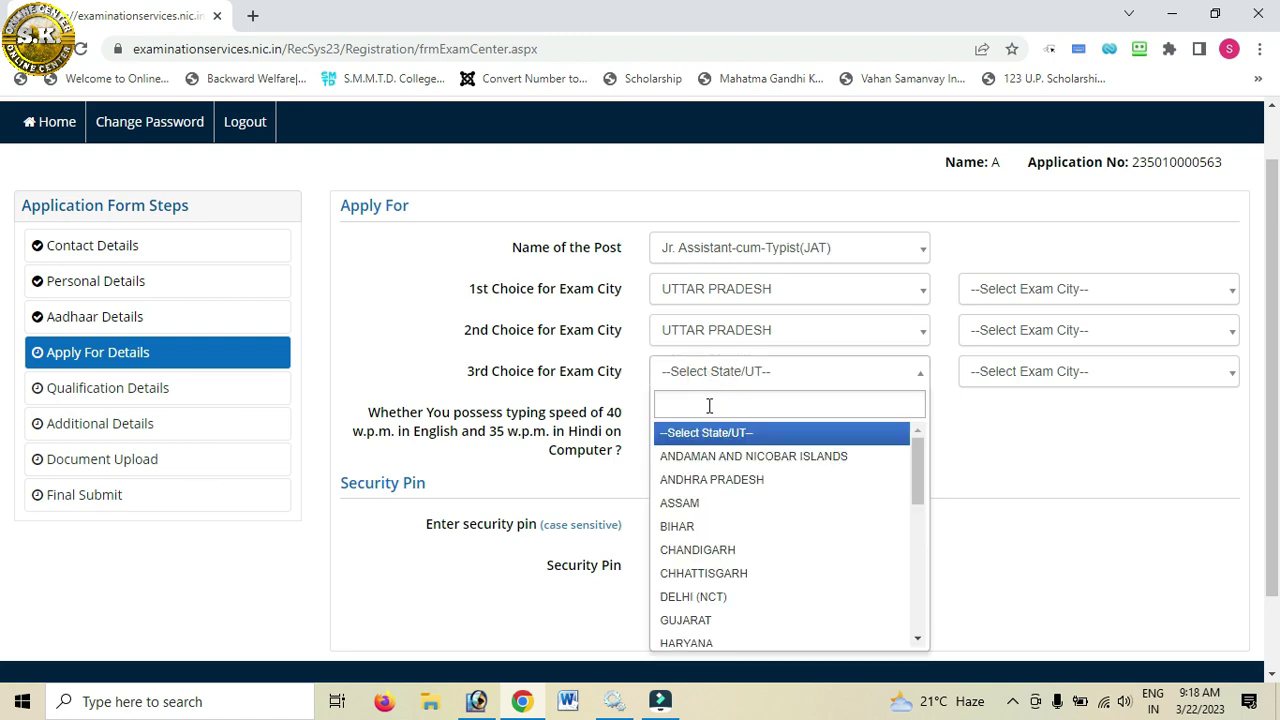
{"action": "type", "text": "utt"}
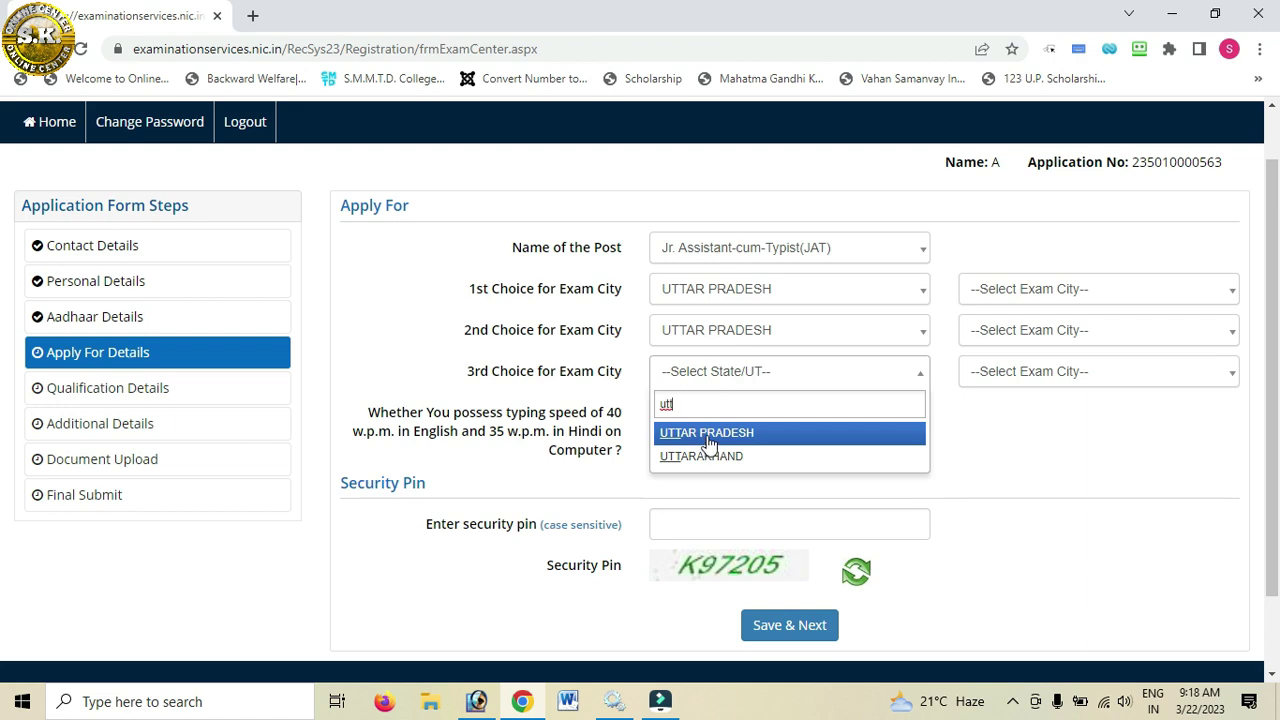
{"action": "left_click", "coordinate": [708, 440]}
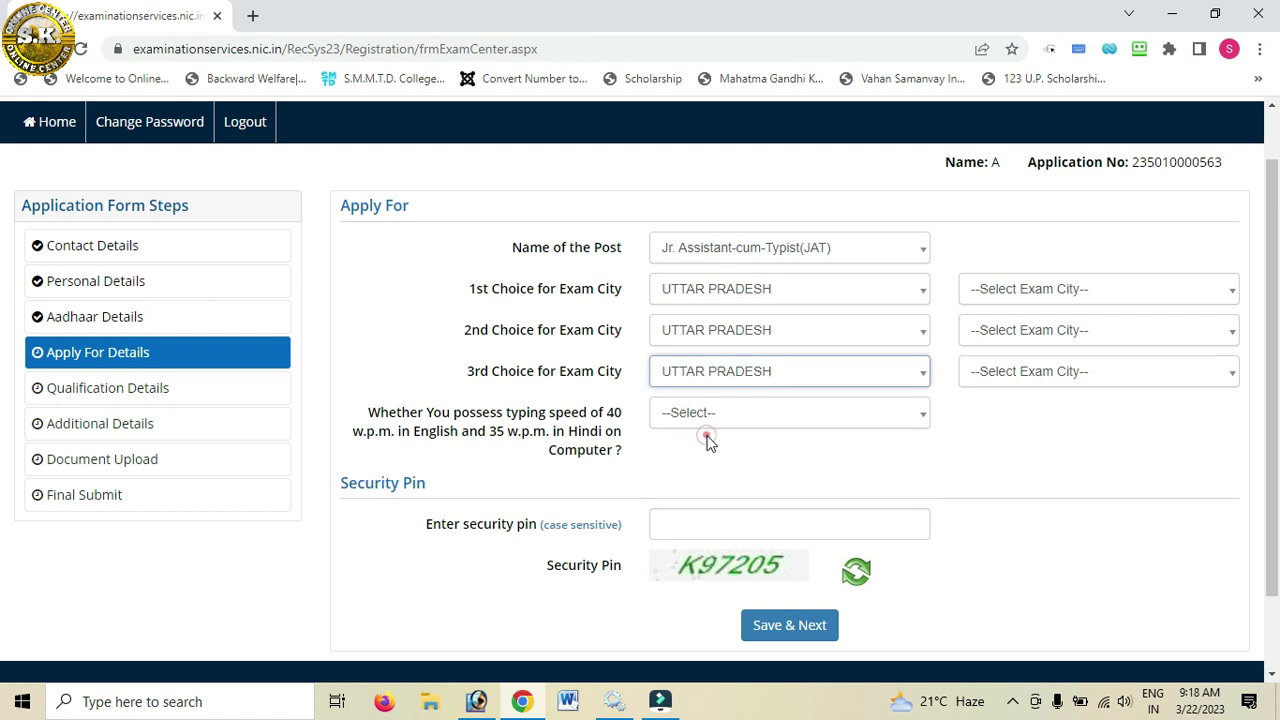
Step: Choose Varanasi, Lucknow and Gorakhpur as the first, second and third exam cities
{"action": "left_click", "coordinate": [1042, 296]}
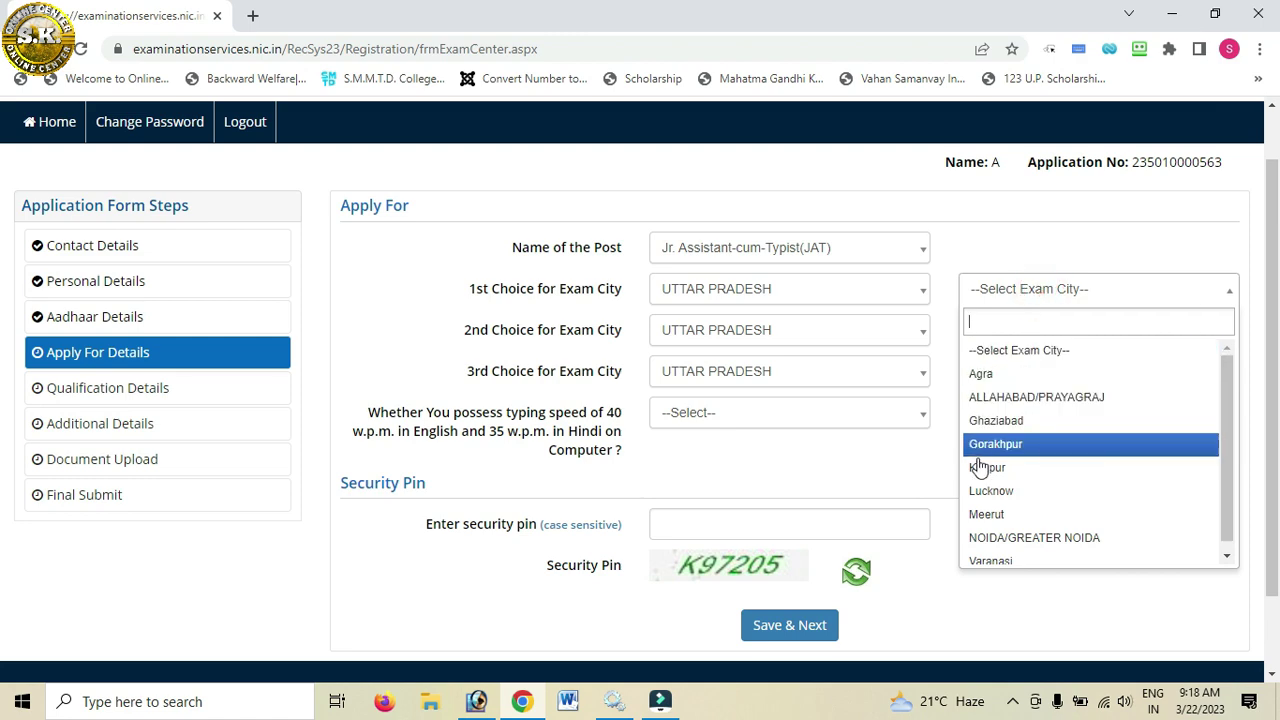
{"action": "left_click", "coordinate": [994, 550]}
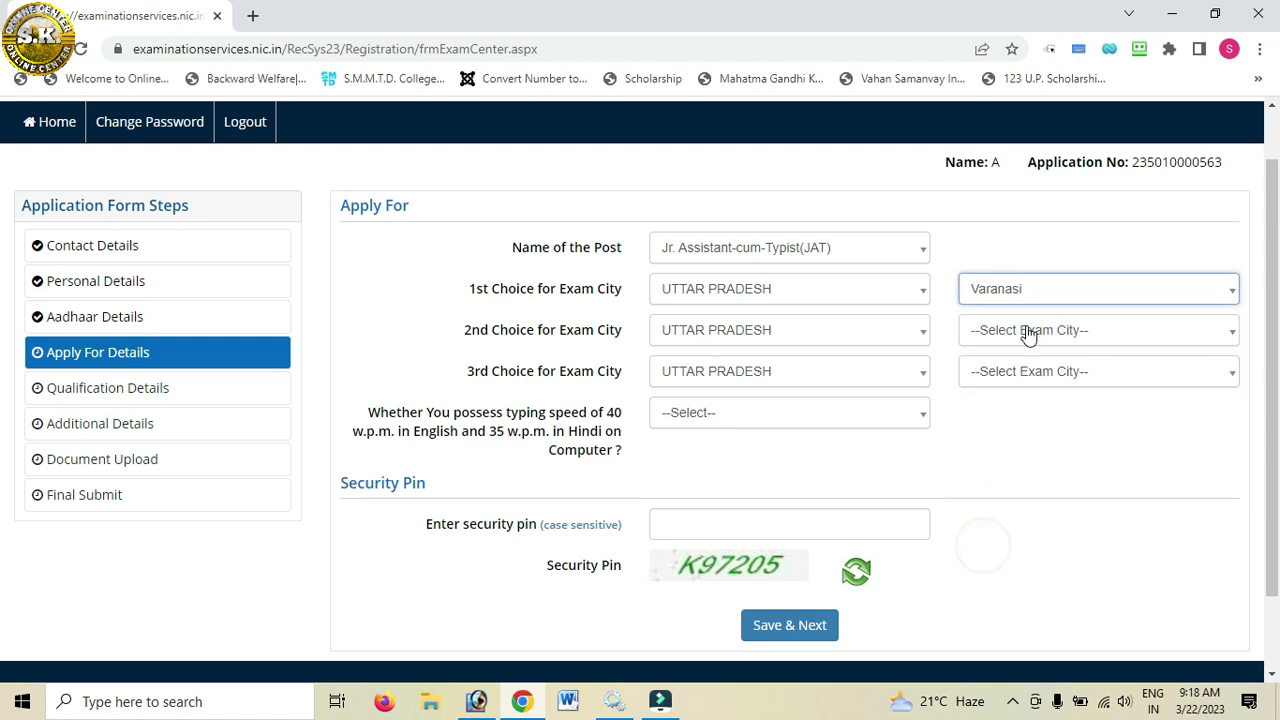
{"action": "left_click", "coordinate": [1027, 330]}
{"action": "left_click", "coordinate": [994, 532]}
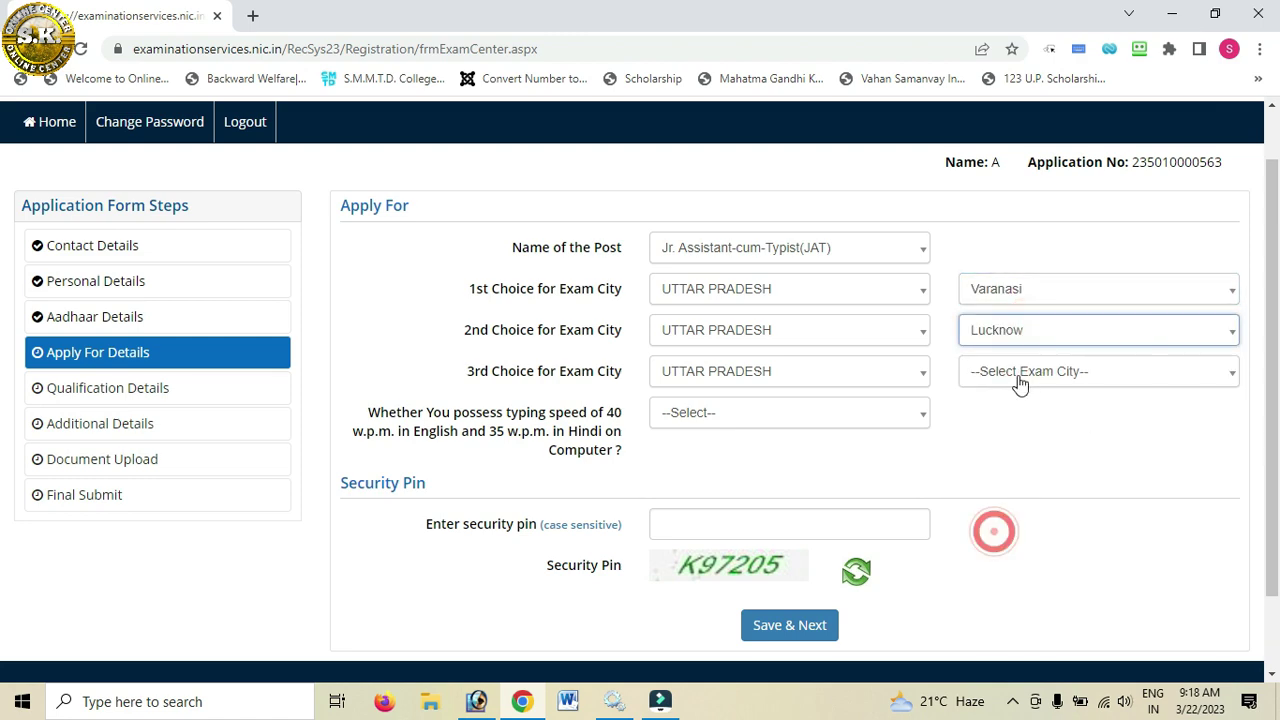
{"action": "left_click", "coordinate": [1017, 374]}
{"action": "left_click", "coordinate": [995, 526]}
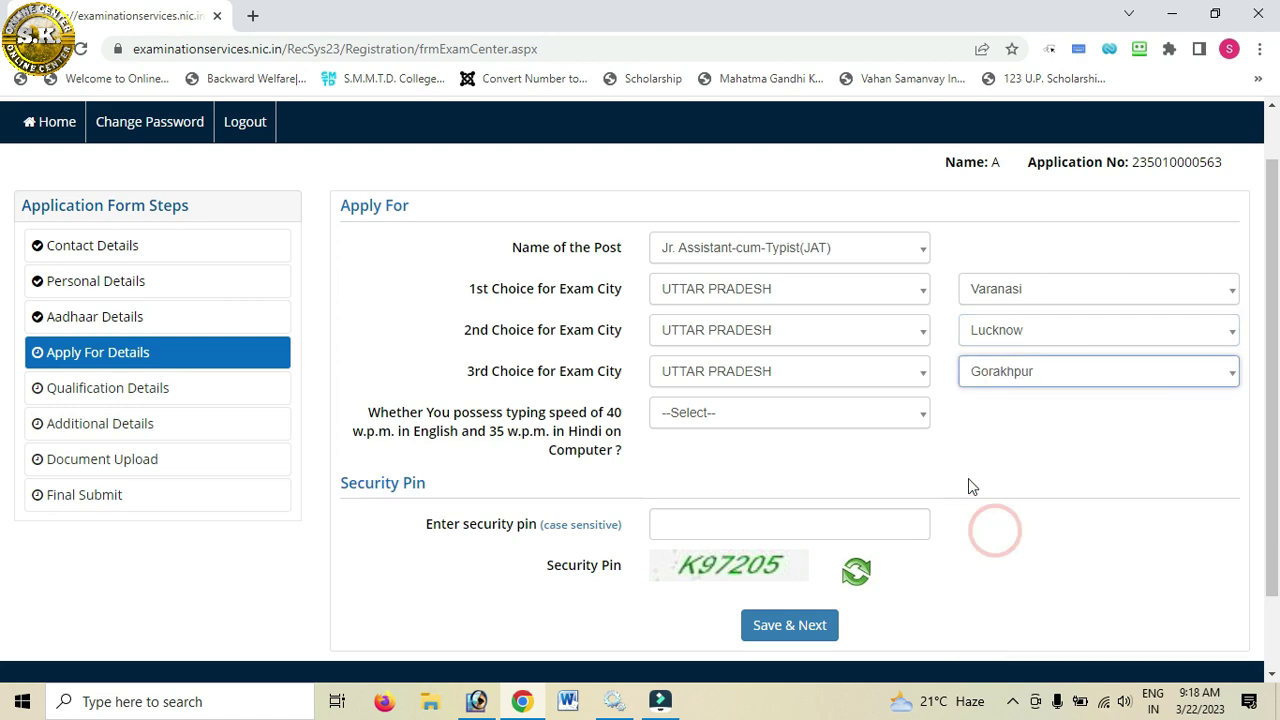
{"action": "scroll", "coordinate": [968, 480], "scroll_direction": "down", "scroll_amount": 1}
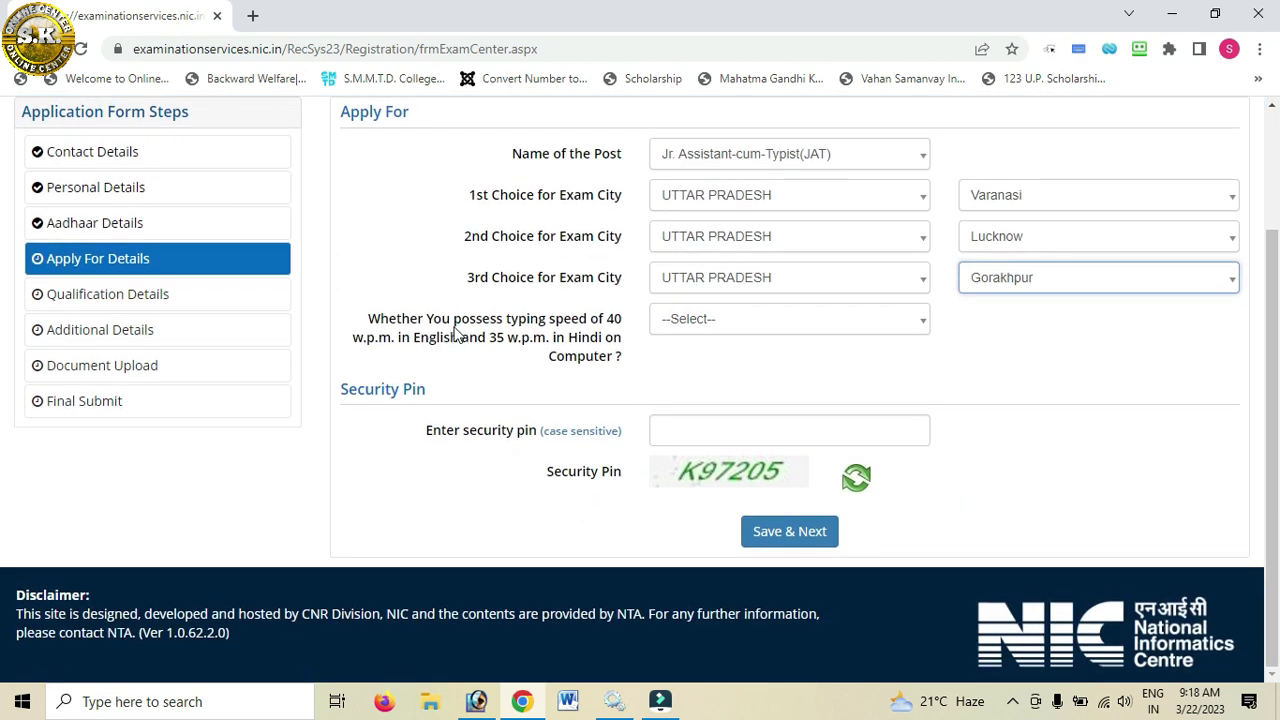
Step: Answer Yes to the typing-speed question, enter the security pin, and save the Apply For details
{"action": "left_click", "coordinate": [727, 322]}
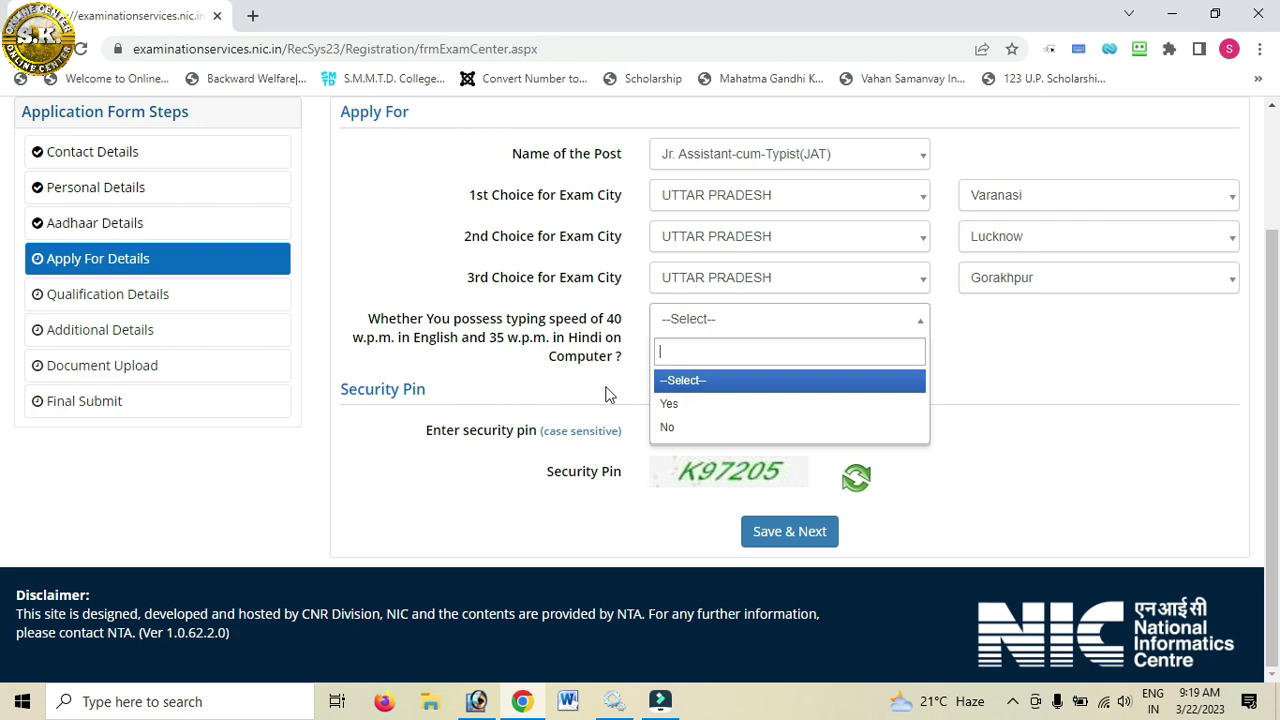
{"action": "left_click", "coordinate": [693, 404]}
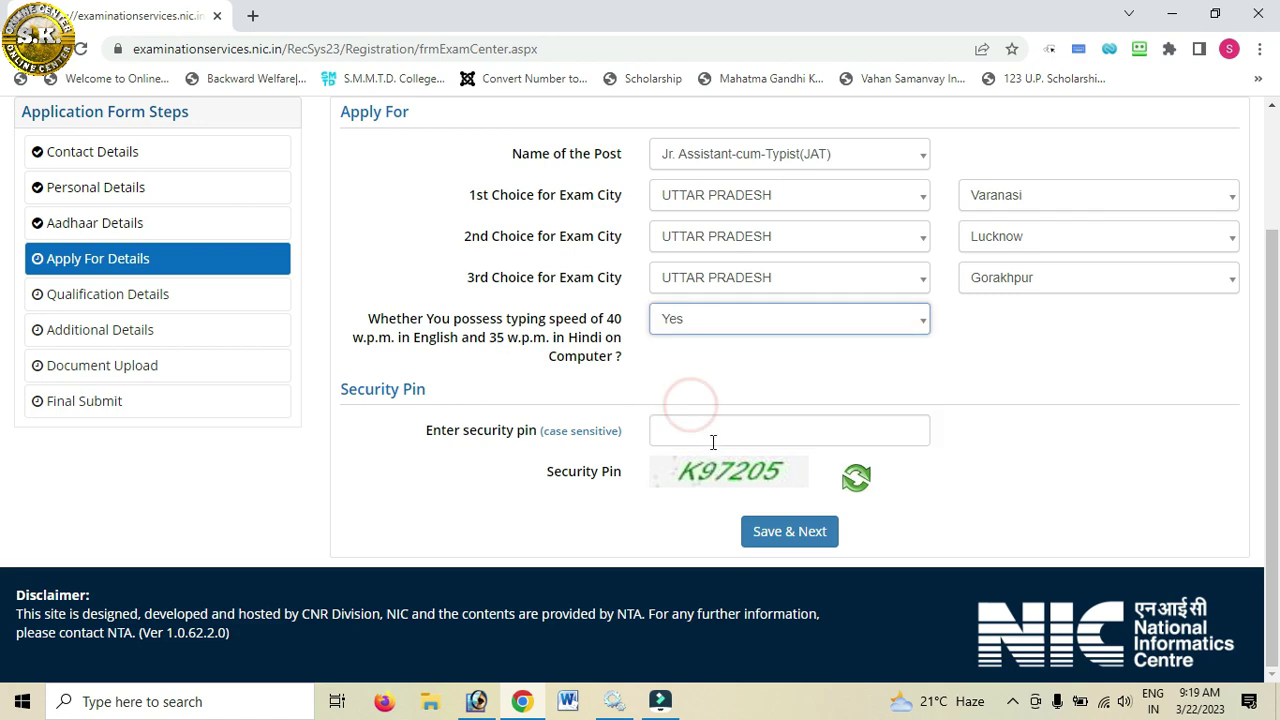
{"action": "left_click", "coordinate": [677, 430]}
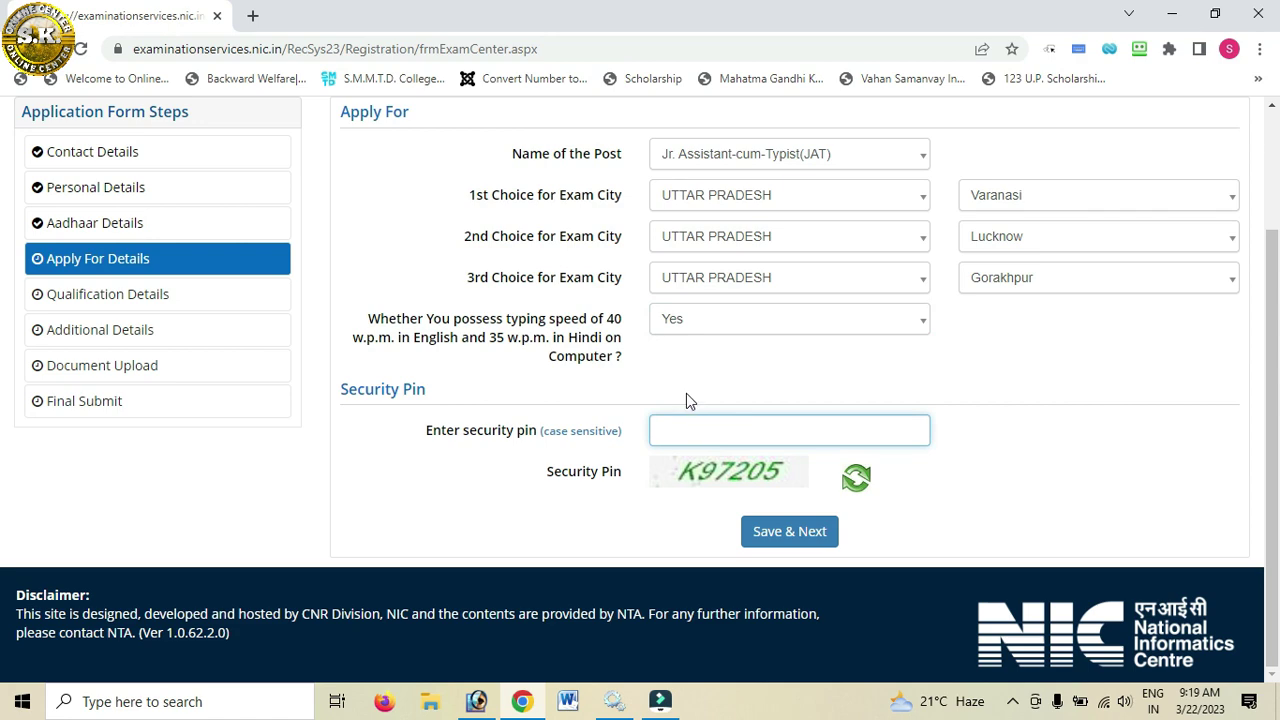
{"action": "type", "text": "k"}
{"action": "key", "text": "BackSpace"}
{"action": "type", "text": "K97205"}
{"action": "left_click", "coordinate": [763, 530]}
{"action": "left_click", "coordinate": [607, 427]}
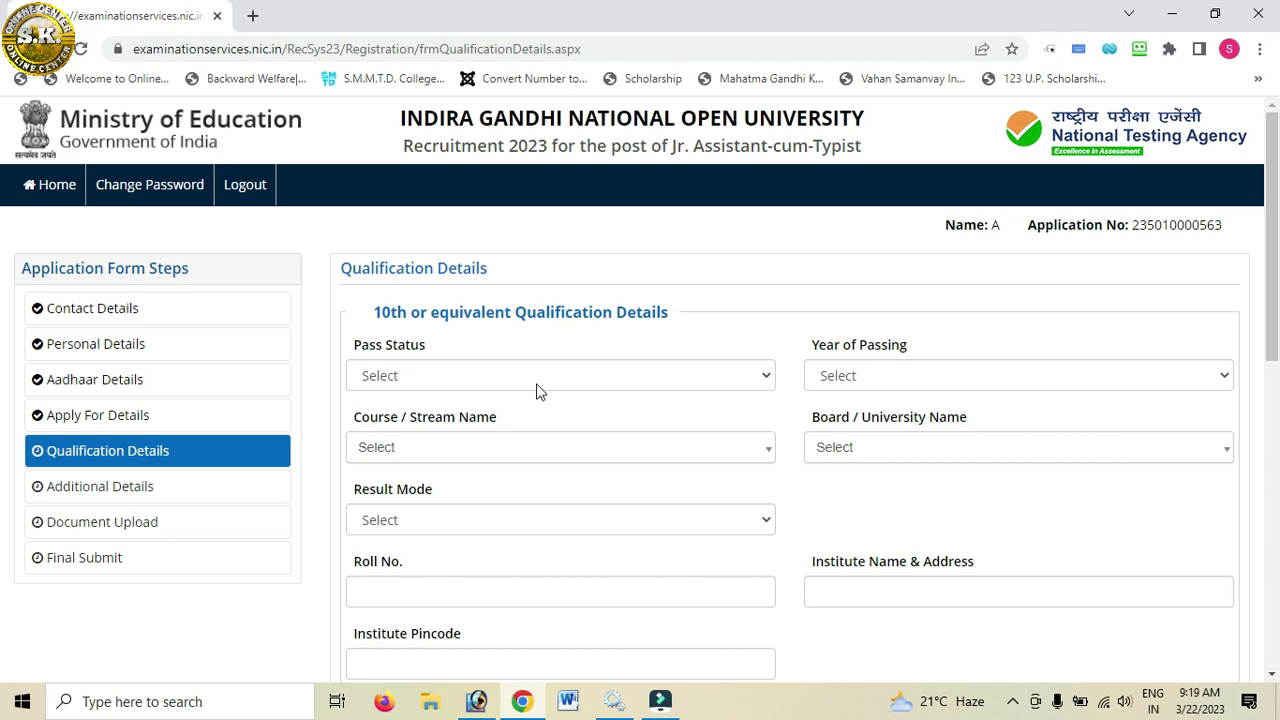
Step: Set the 10th as Passed in 2014 with course 10th or Equivalent
{"action": "left_click", "coordinate": [466, 388]}
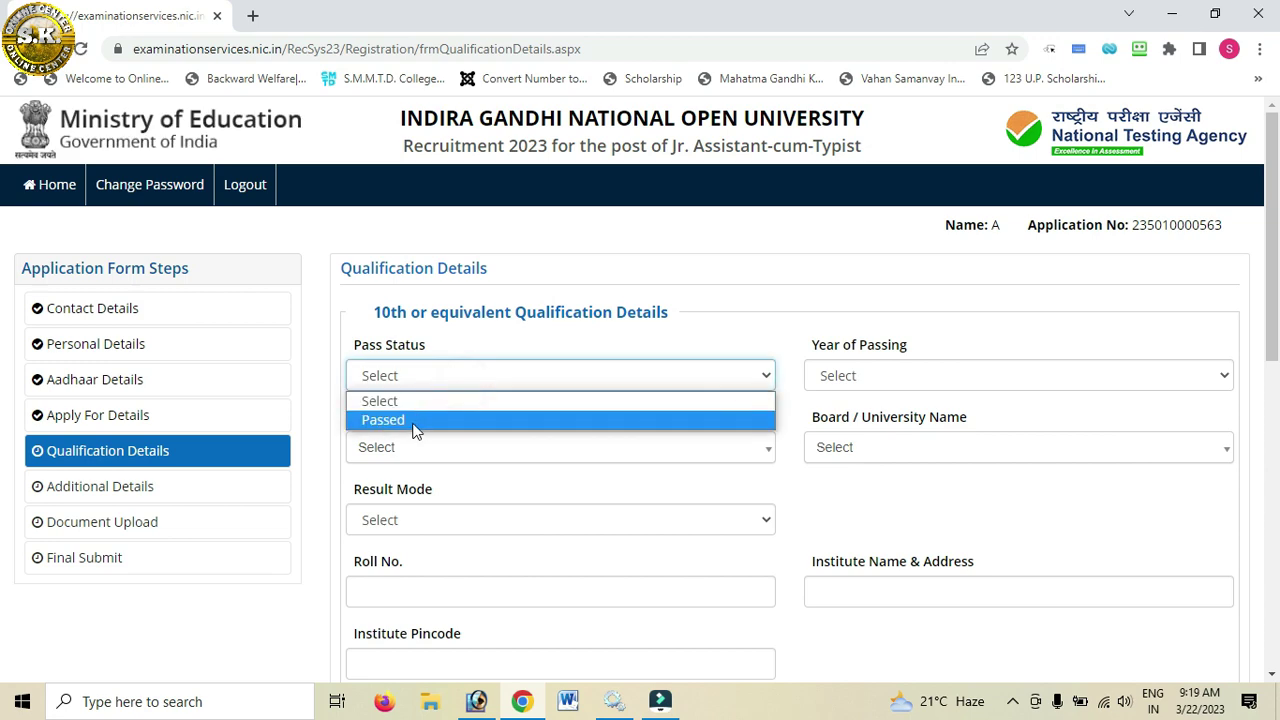
{"action": "left_click", "coordinate": [413, 427]}
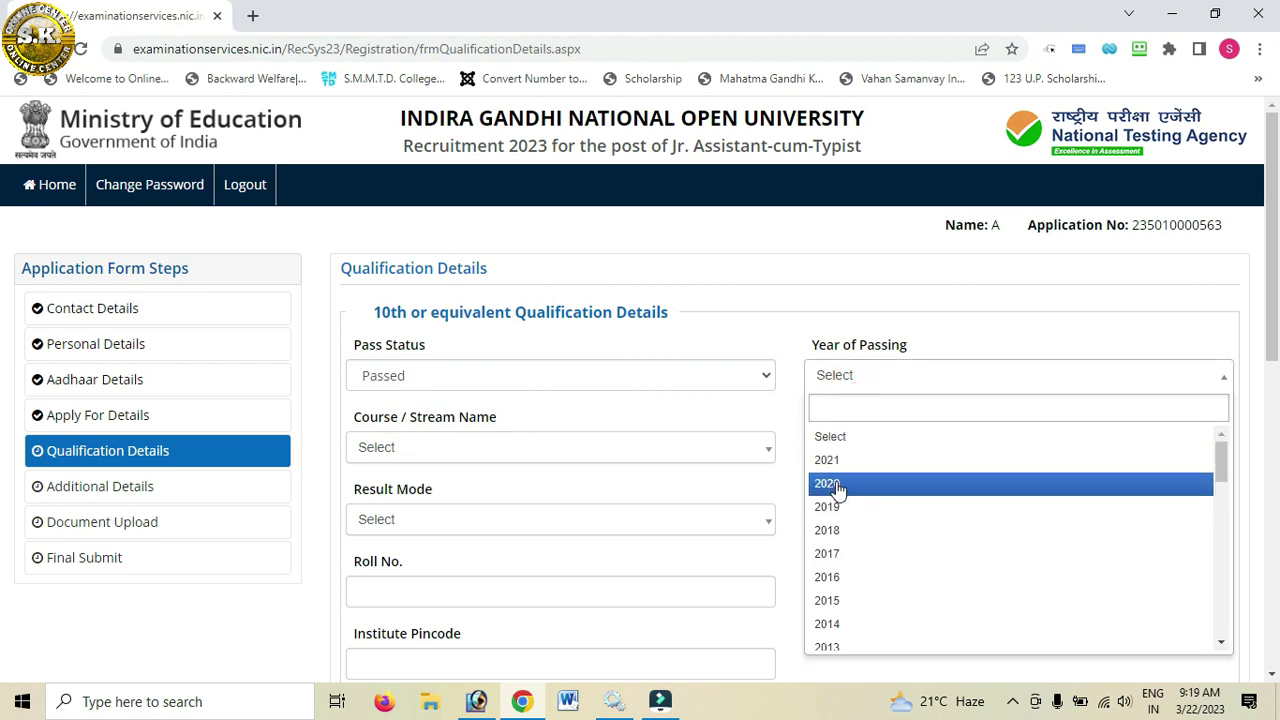
{"action": "type", "text": "2014"}
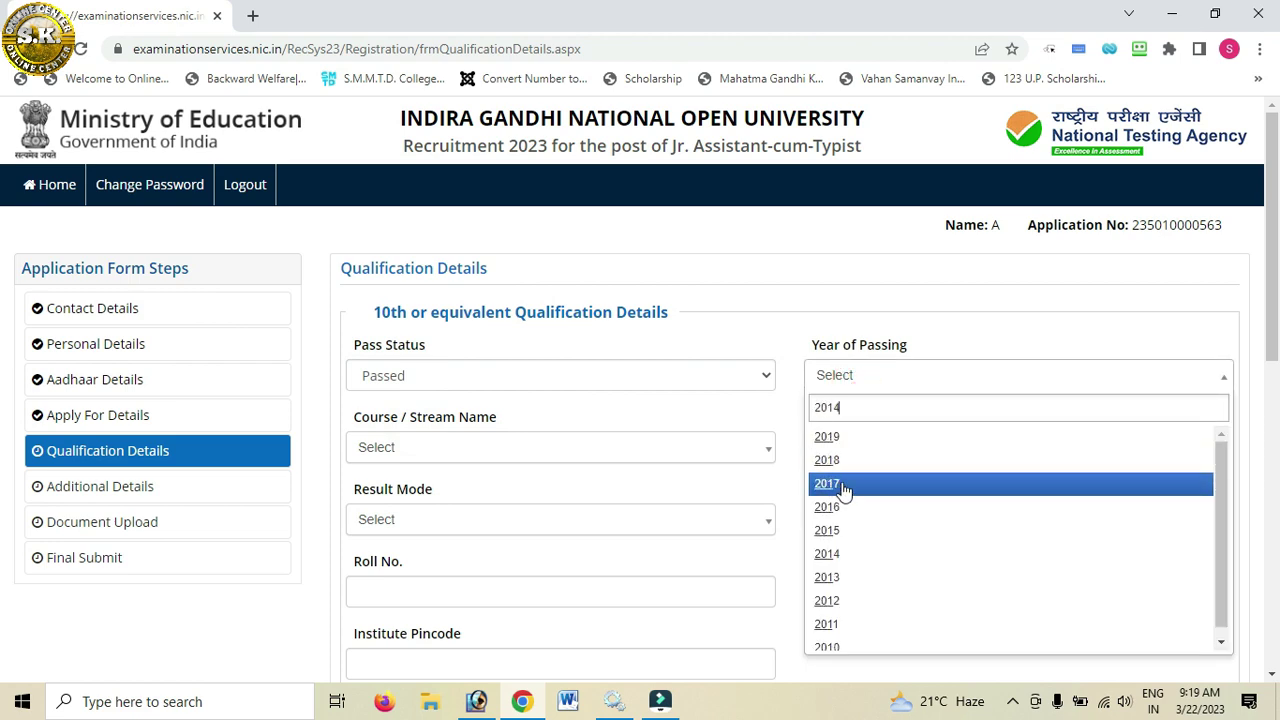
{"action": "key", "text": "Return"}
{"action": "left_click", "coordinate": [537, 451]}
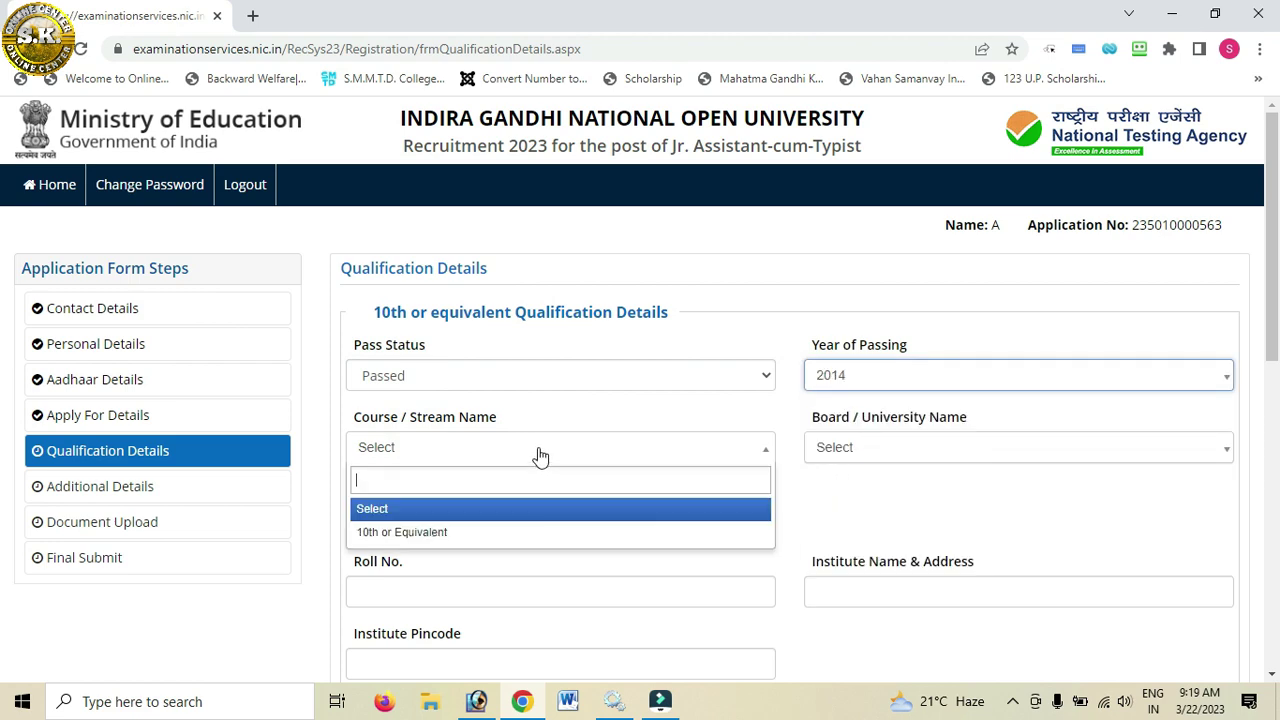
{"action": "left_click", "coordinate": [445, 533]}
{"action": "left_click", "coordinate": [870, 450]}
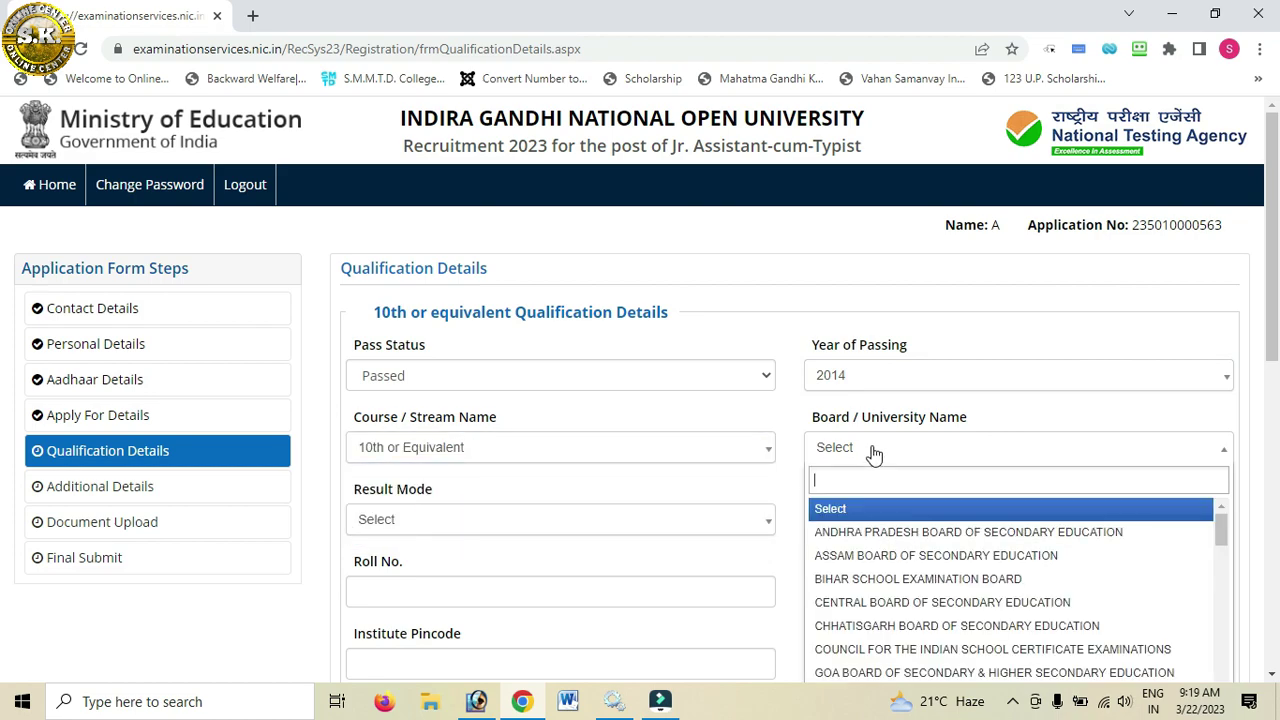
{"action": "scroll", "coordinate": [1100, 405], "scroll_direction": "down", "scroll_amount": 2}
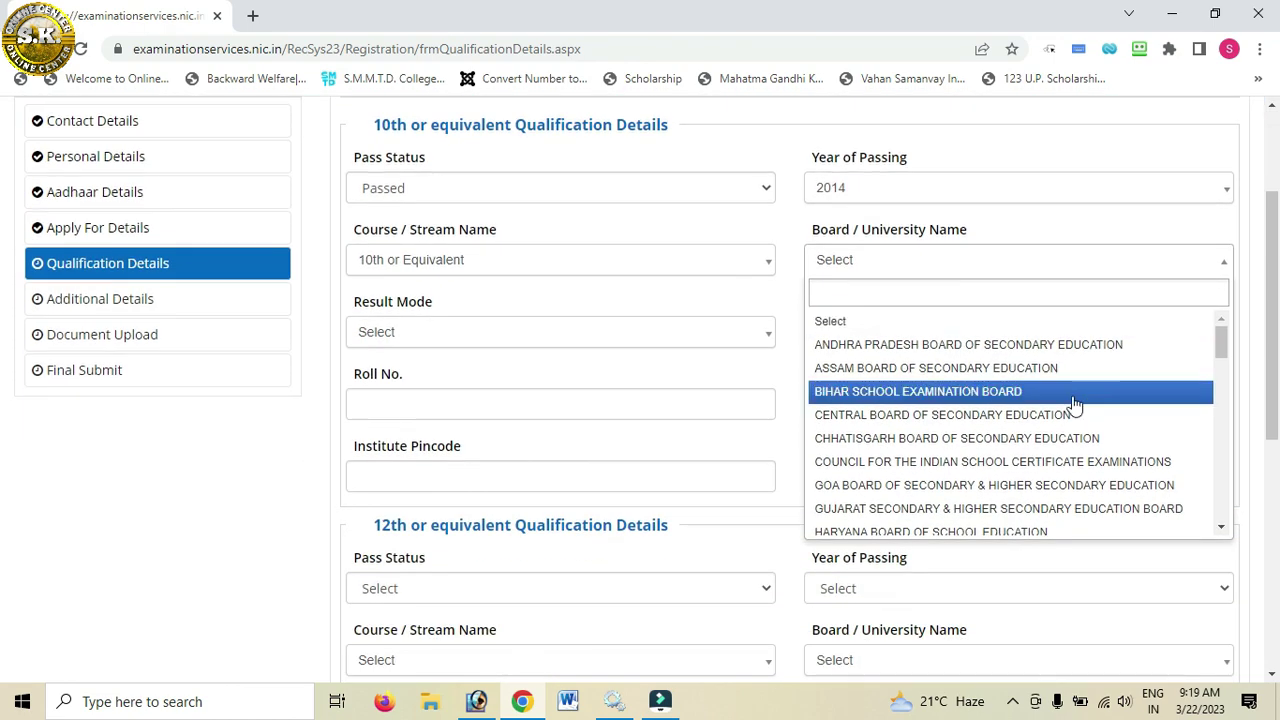
Step: Set 10th result mode to Percentage with 413 of 600 marks (68.83%)
{"action": "left_click", "coordinate": [510, 336]}
{"action": "left_click", "coordinate": [413, 418]}
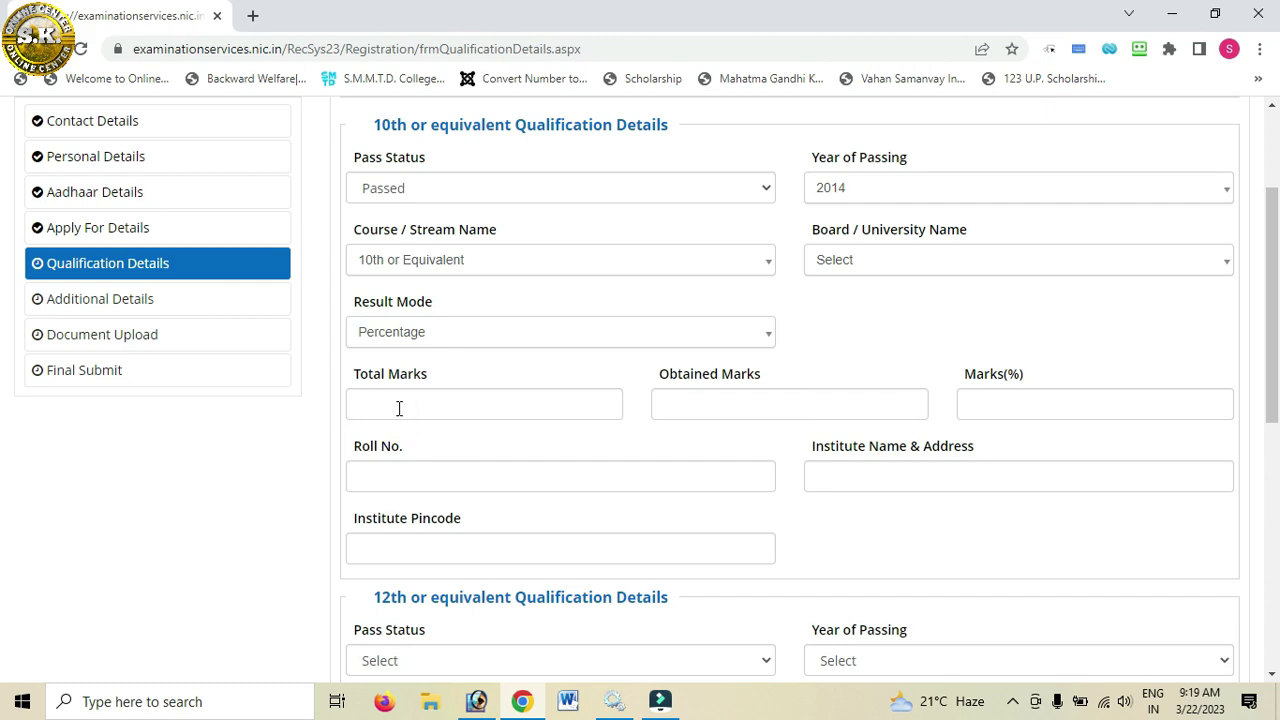
{"action": "left_click", "coordinate": [398, 408]}
{"action": "left_click", "coordinate": [738, 410]}
{"action": "left_click", "coordinate": [467, 403]}
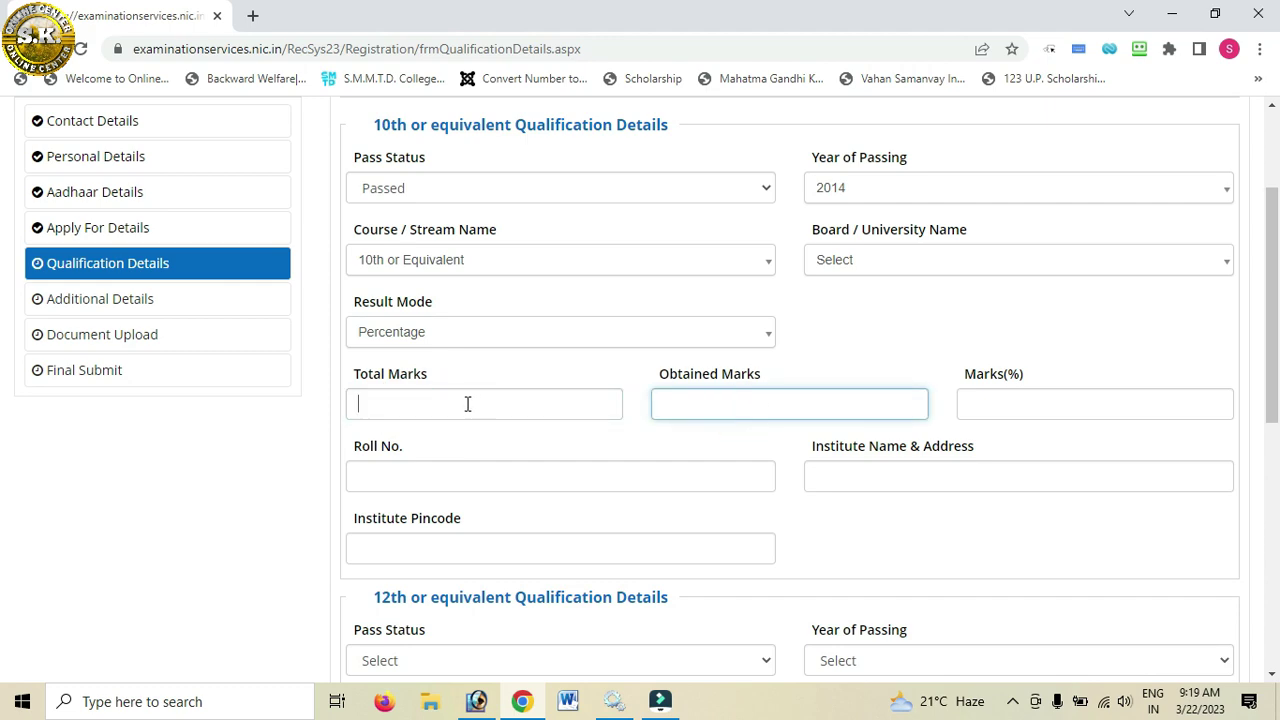
{"action": "type", "text": "600"}
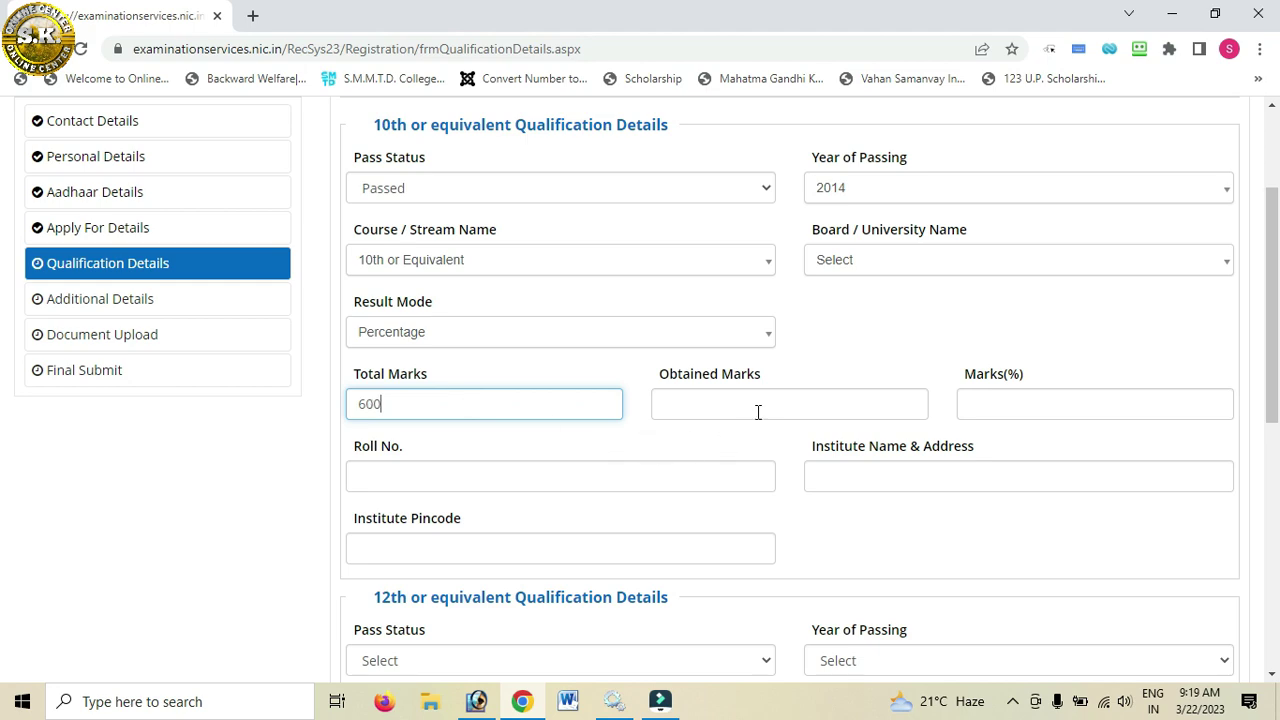
{"action": "left_click", "coordinate": [749, 404]}
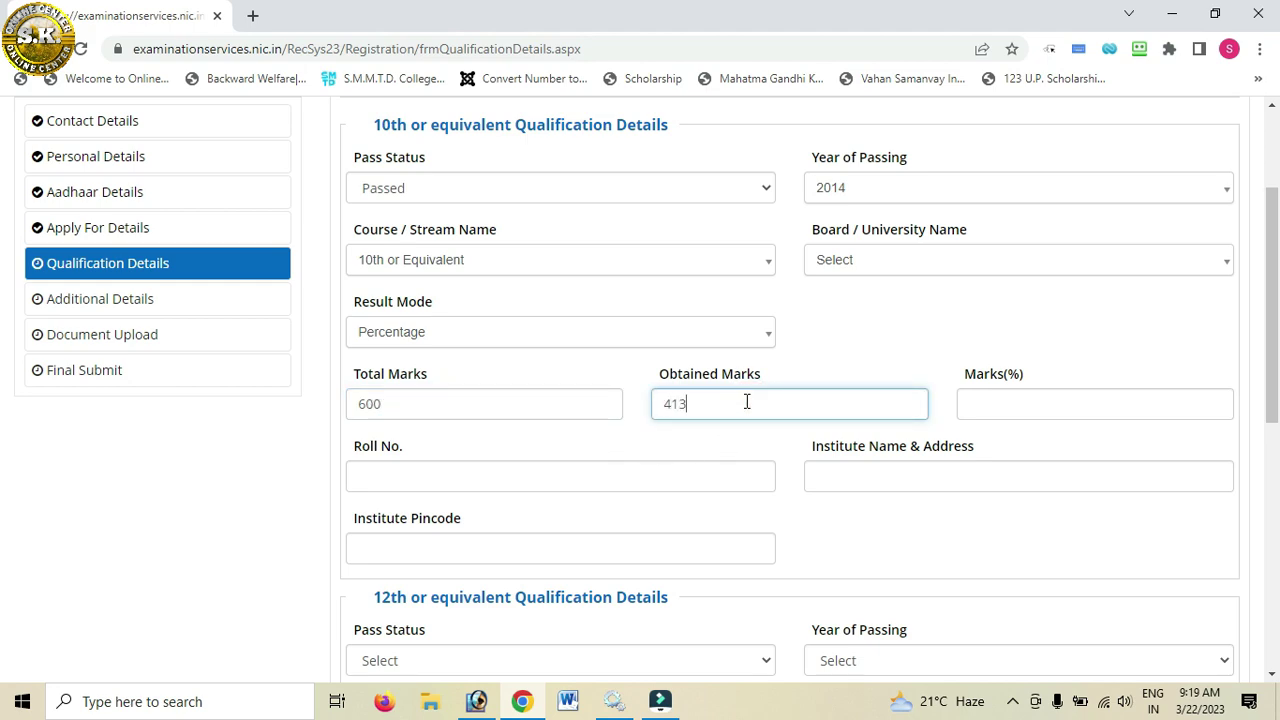
{"action": "left_click", "coordinate": [866, 346]}
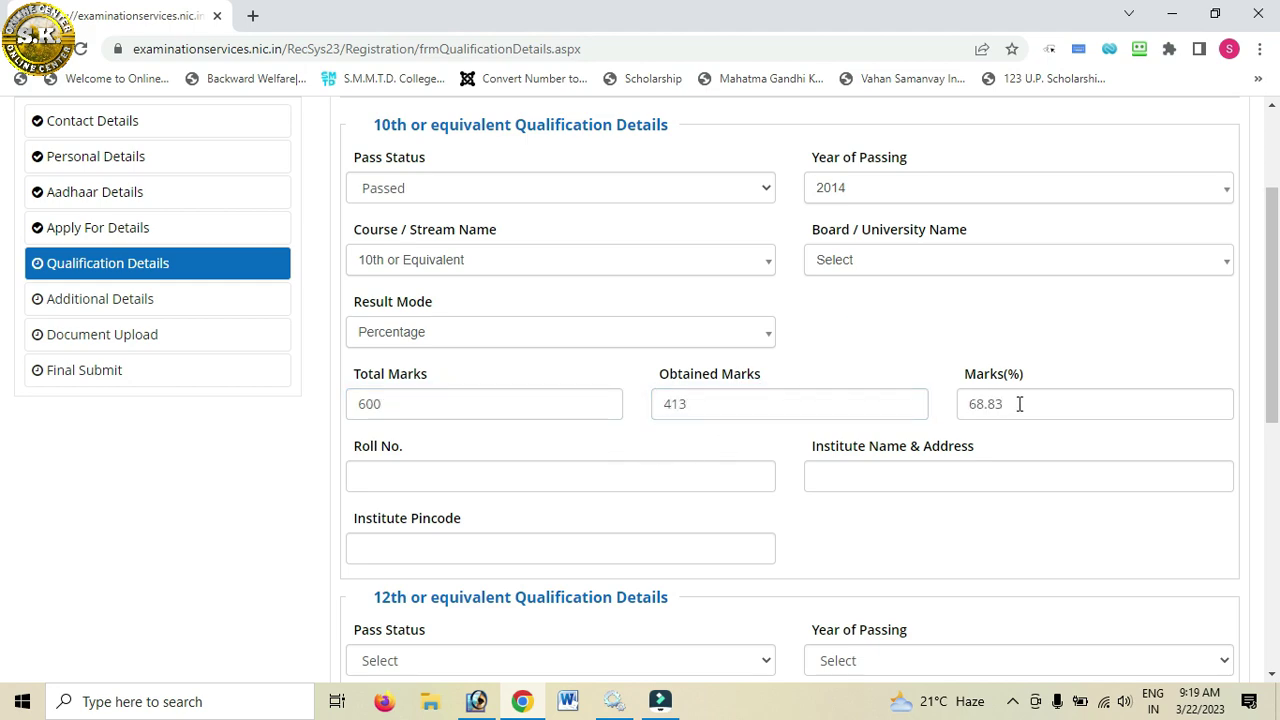
Step: Fill the 10th Roll No., Institute Name & Address and Institute Pincode fields
{"action": "left_click", "coordinate": [480, 484]}
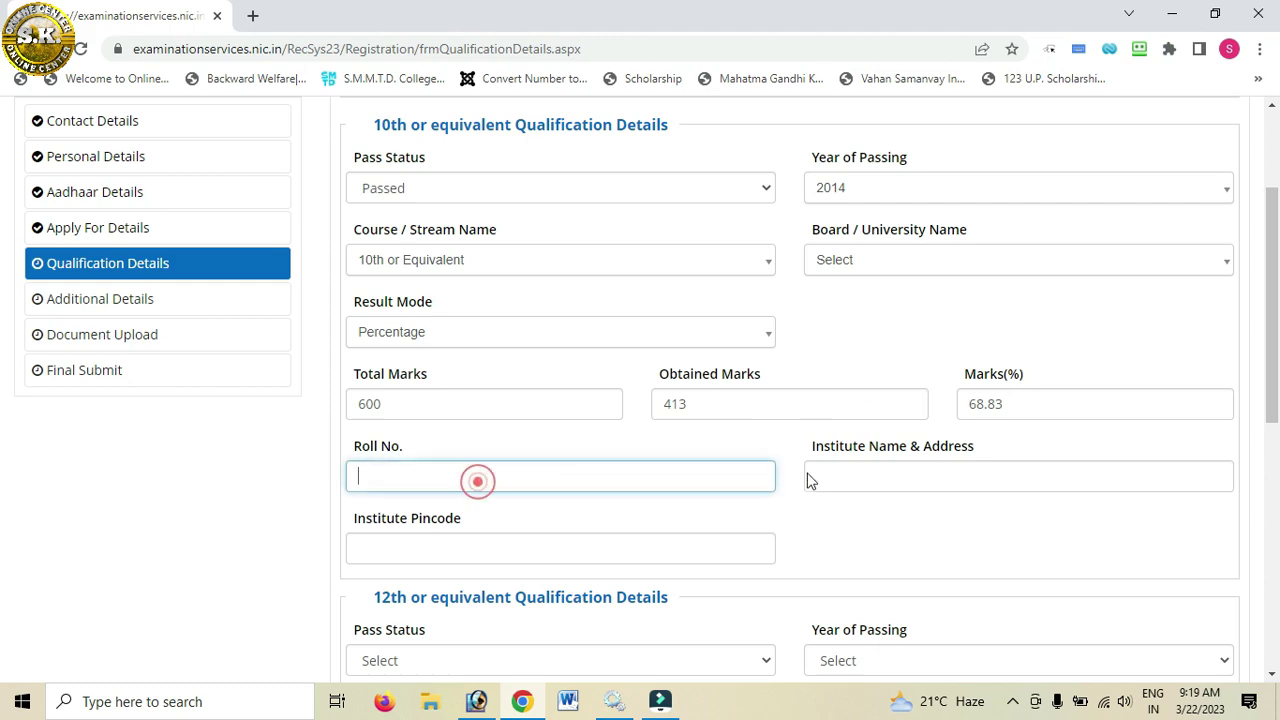
{"action": "left_click", "coordinate": [846, 484]}
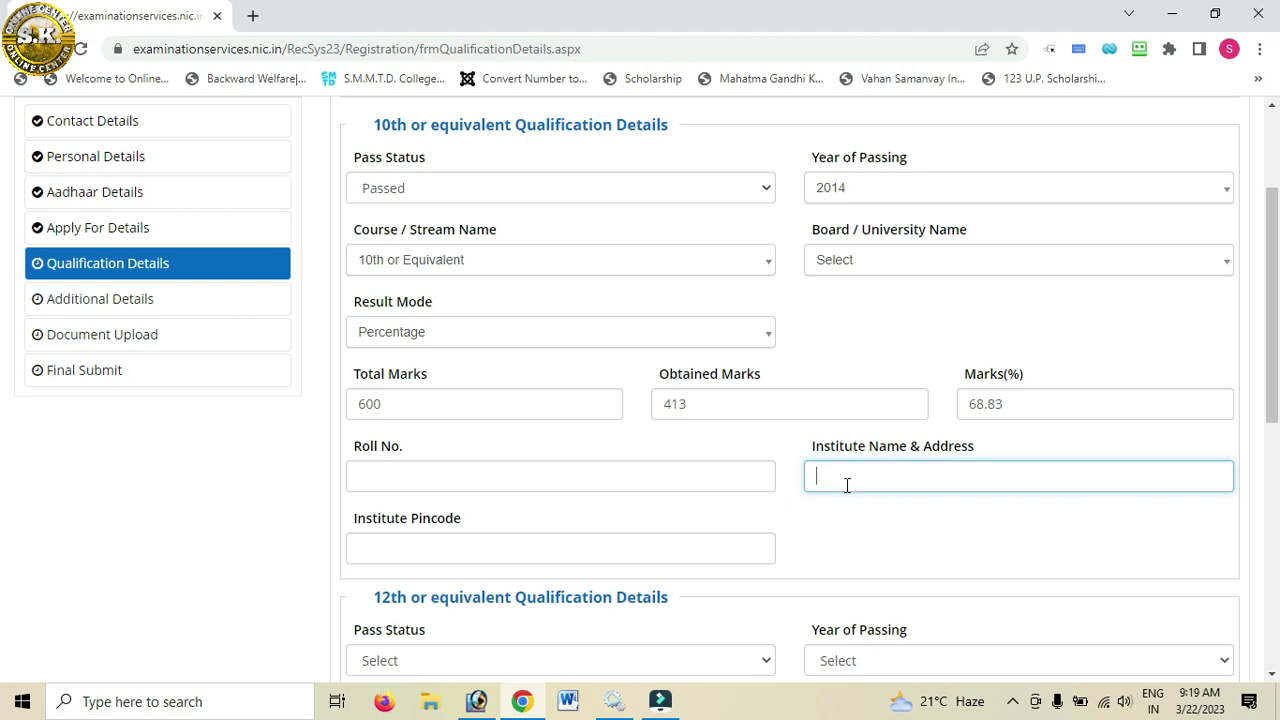
{"action": "scroll", "coordinate": [846, 484], "scroll_direction": "down", "scroll_amount": 2}
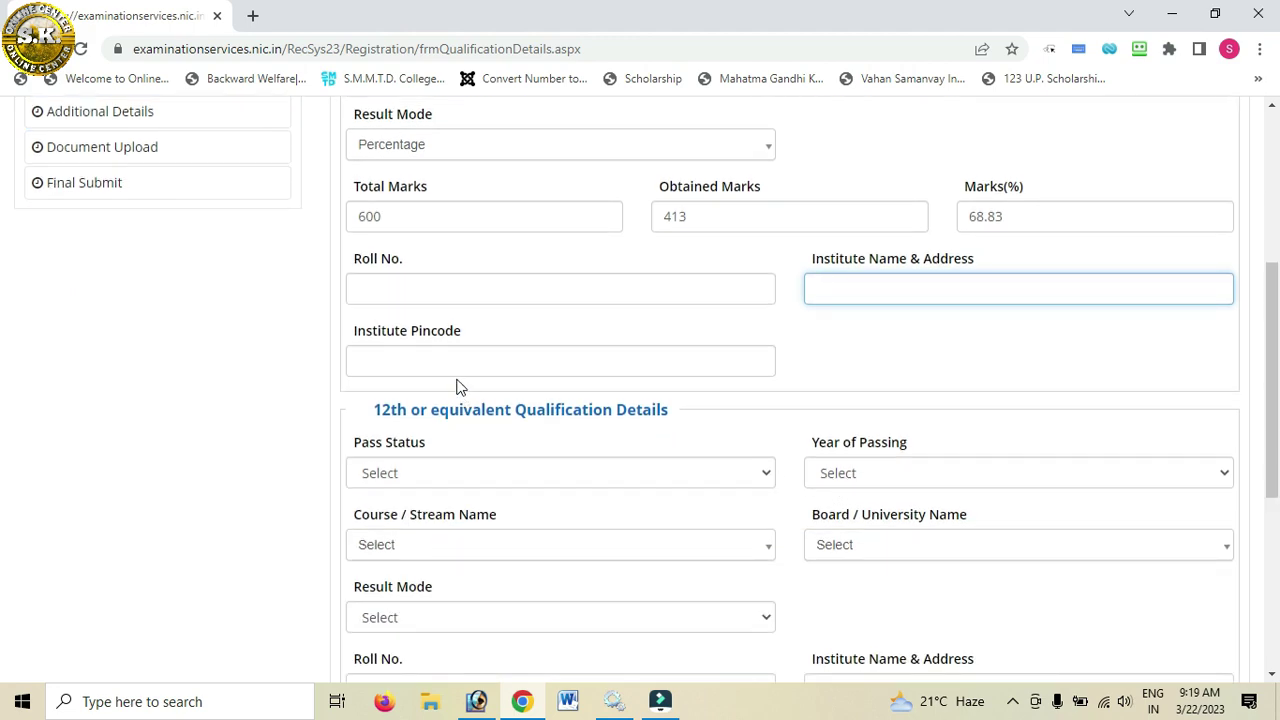
{"action": "left_click", "coordinate": [463, 364]}
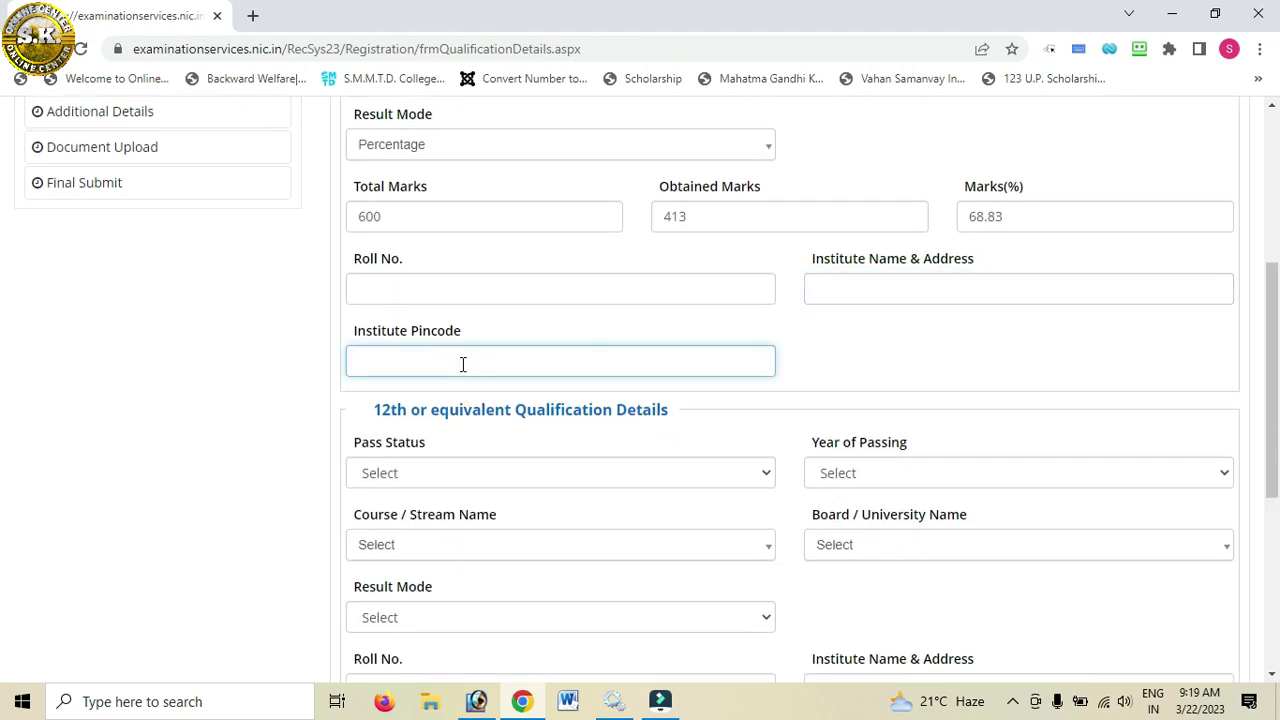
{"action": "scroll", "coordinate": [463, 364], "scroll_direction": "down", "scroll_amount": 2}
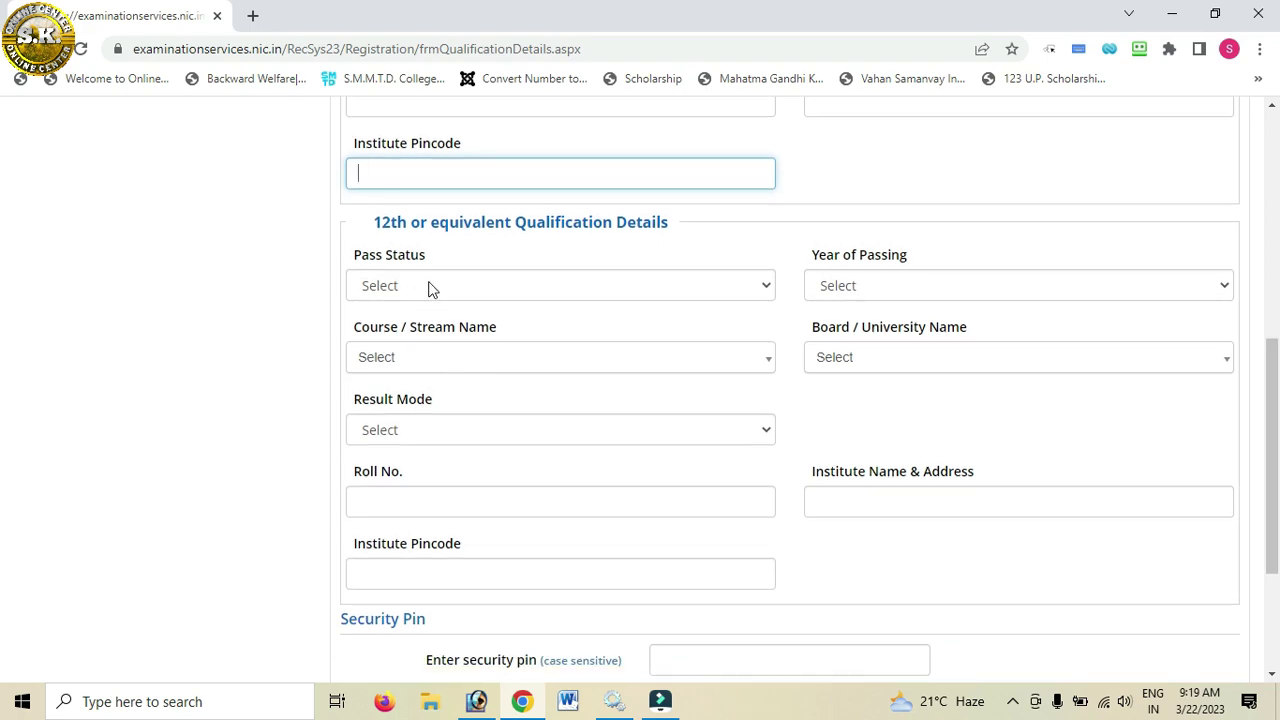
{"action": "left_click", "coordinate": [428, 286]}
Step: Set the 12th as Passed in 2020, Class 12th or equivalent, BIHAR SCHOOL EXAMINATION BOARD
{"action": "left_click", "coordinate": [411, 330]}
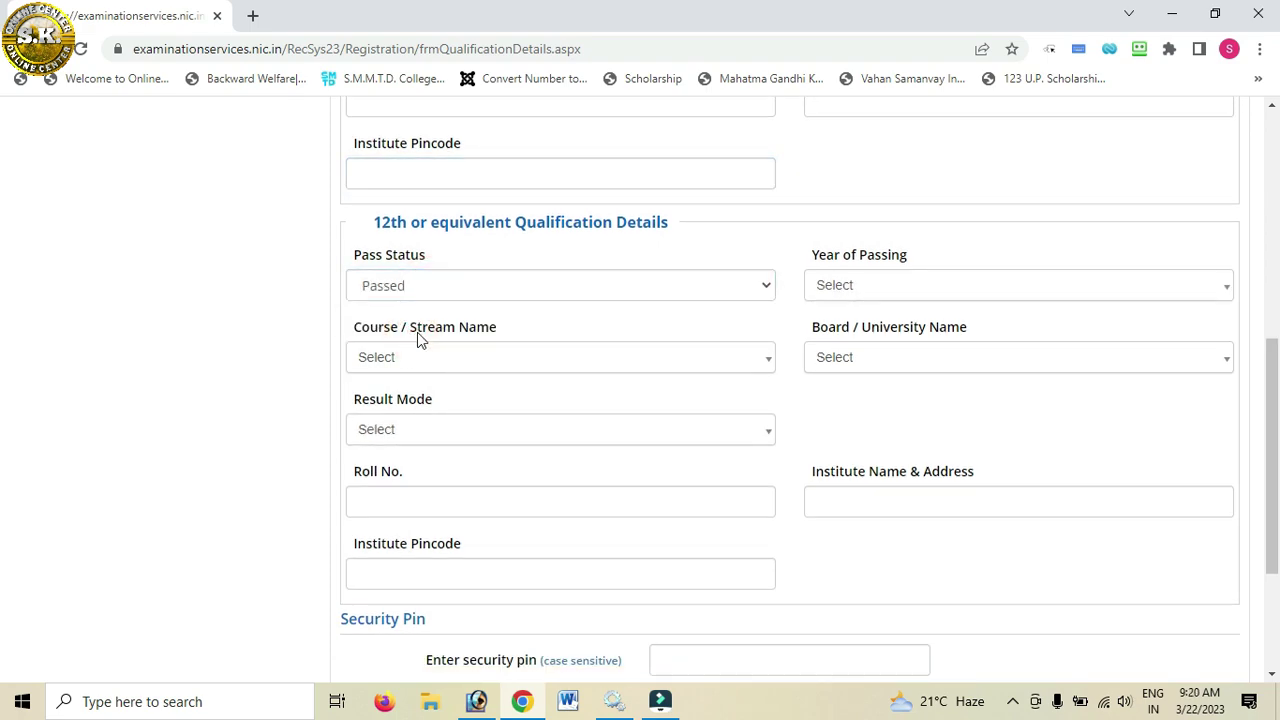
{"action": "left_click", "coordinate": [853, 288]}
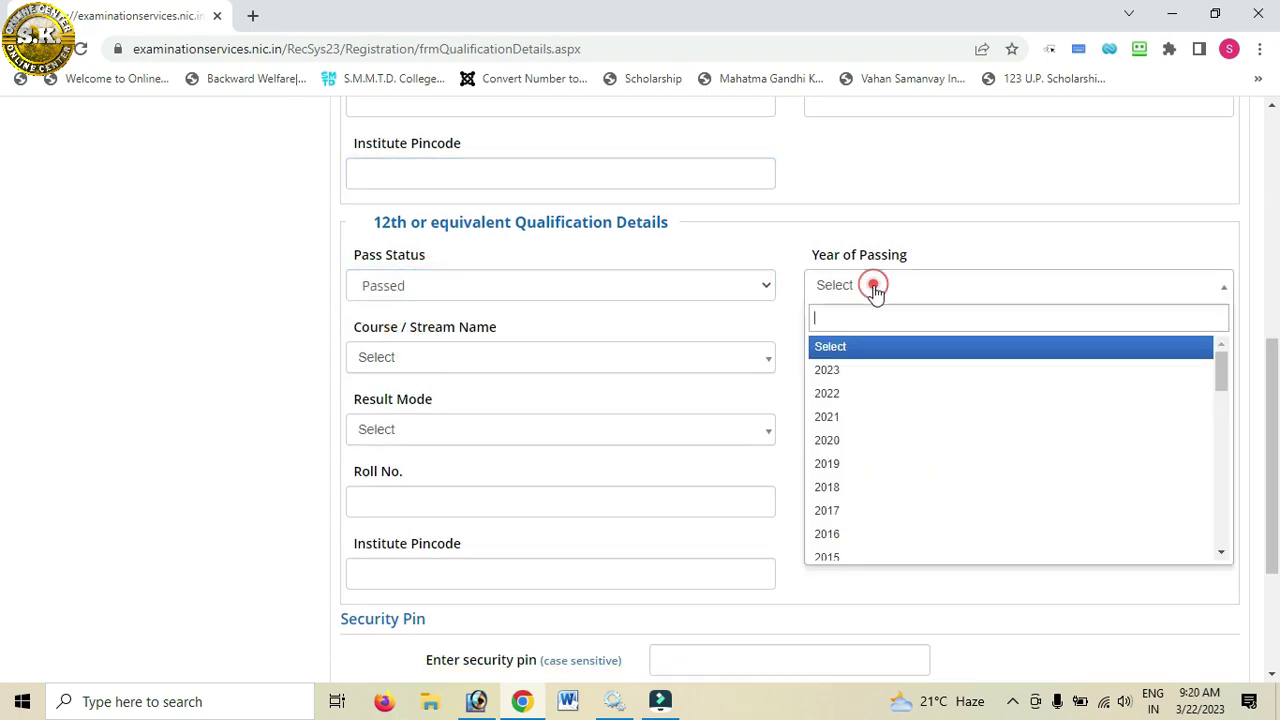
{"action": "left_click", "coordinate": [848, 434]}
{"action": "left_click", "coordinate": [431, 358]}
{"action": "left_click", "coordinate": [418, 435]}
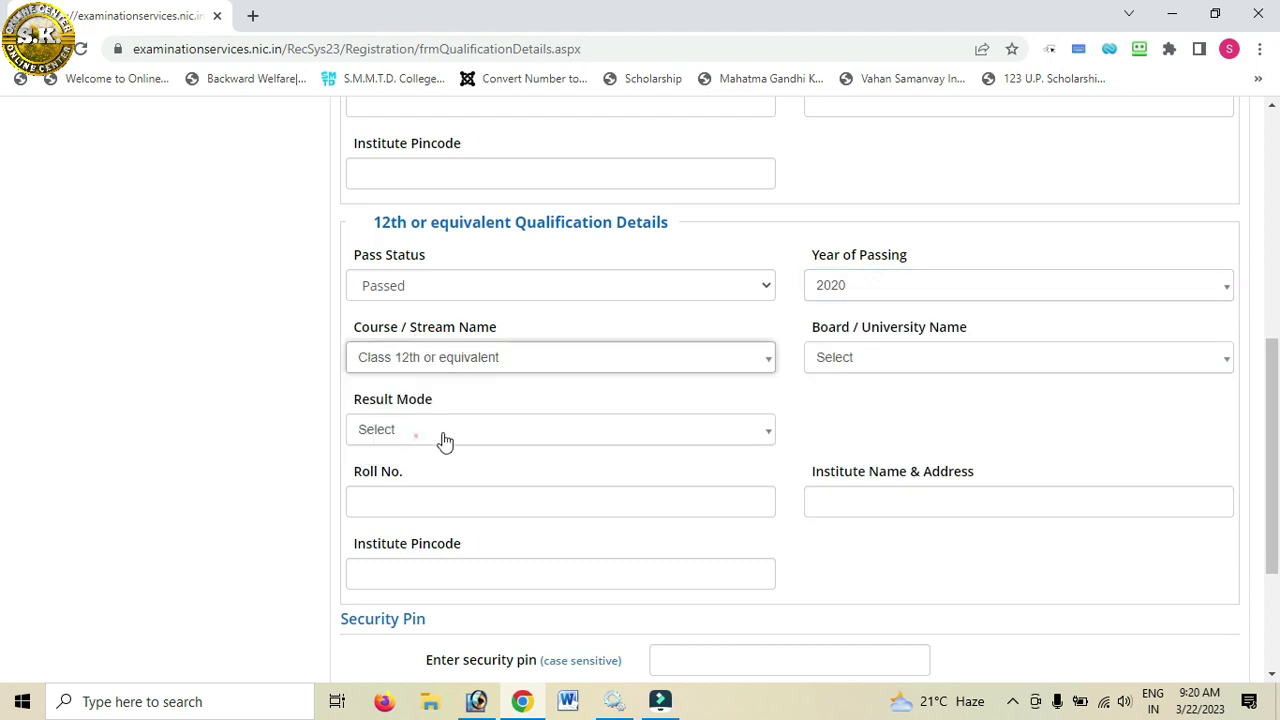
{"action": "left_click", "coordinate": [860, 358]}
{"action": "left_click", "coordinate": [829, 487]}
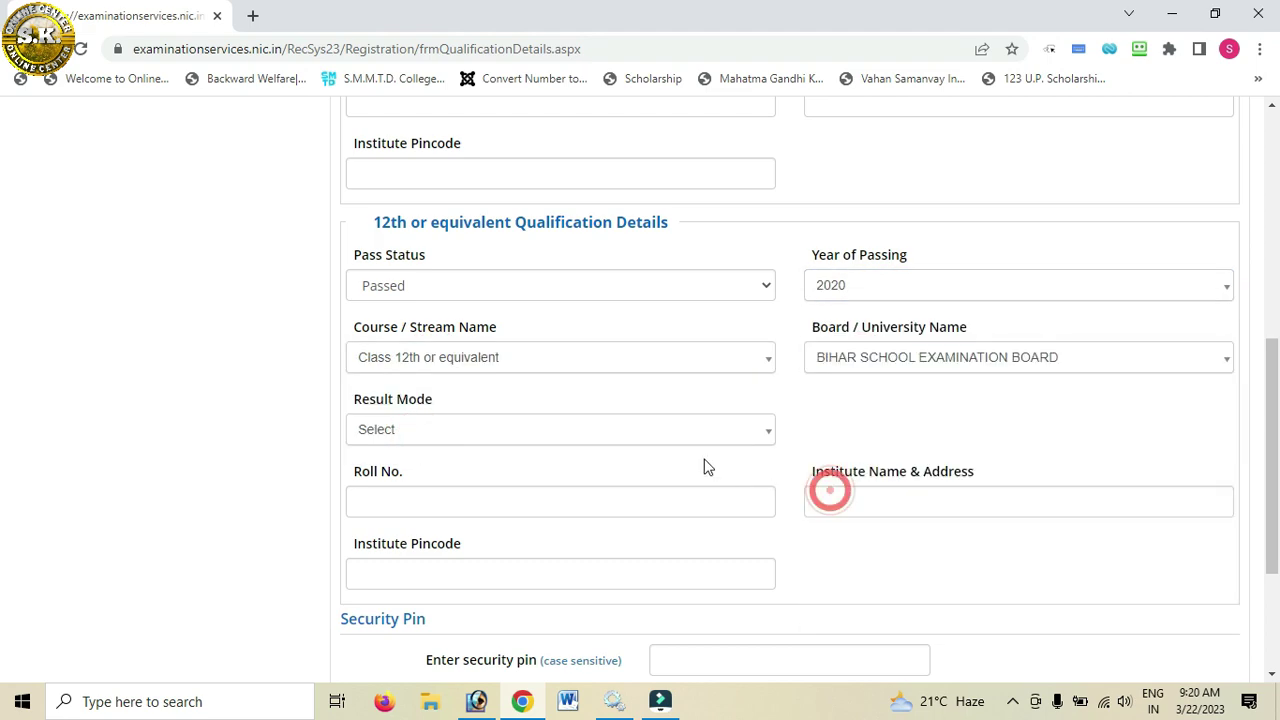
Step: Set the 12th result mode to Percentage and fill its marks fields
{"action": "scroll", "coordinate": [522, 365], "scroll_direction": "down", "scroll_amount": 1}
{"action": "left_click", "coordinate": [484, 338]}
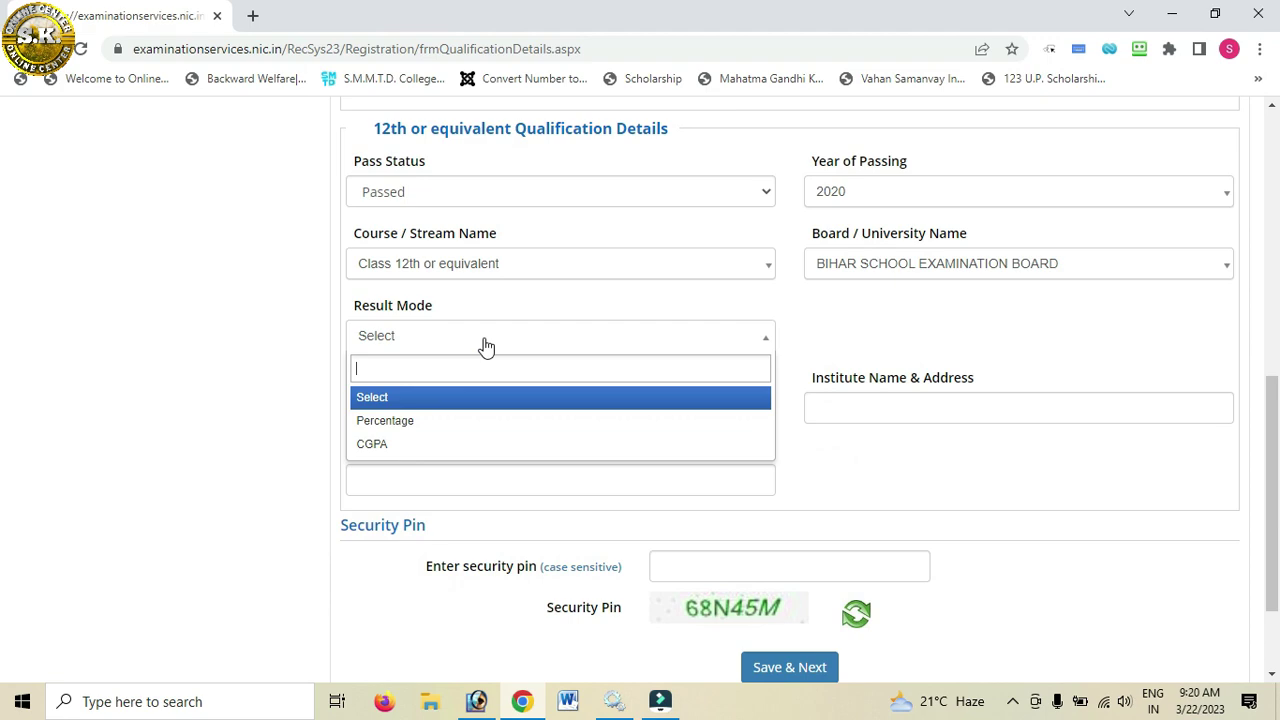
{"action": "left_click", "coordinate": [418, 422]}
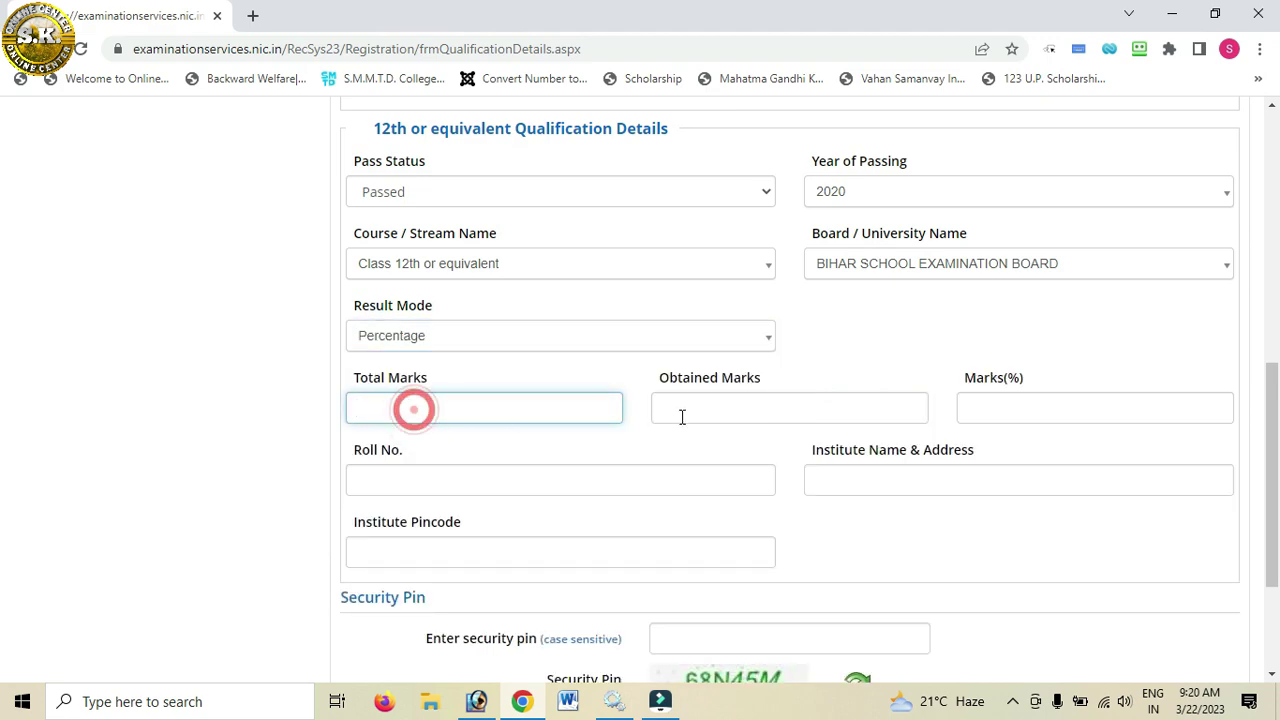
{"action": "left_click", "coordinate": [693, 408]}
{"action": "left_click", "coordinate": [1014, 405]}
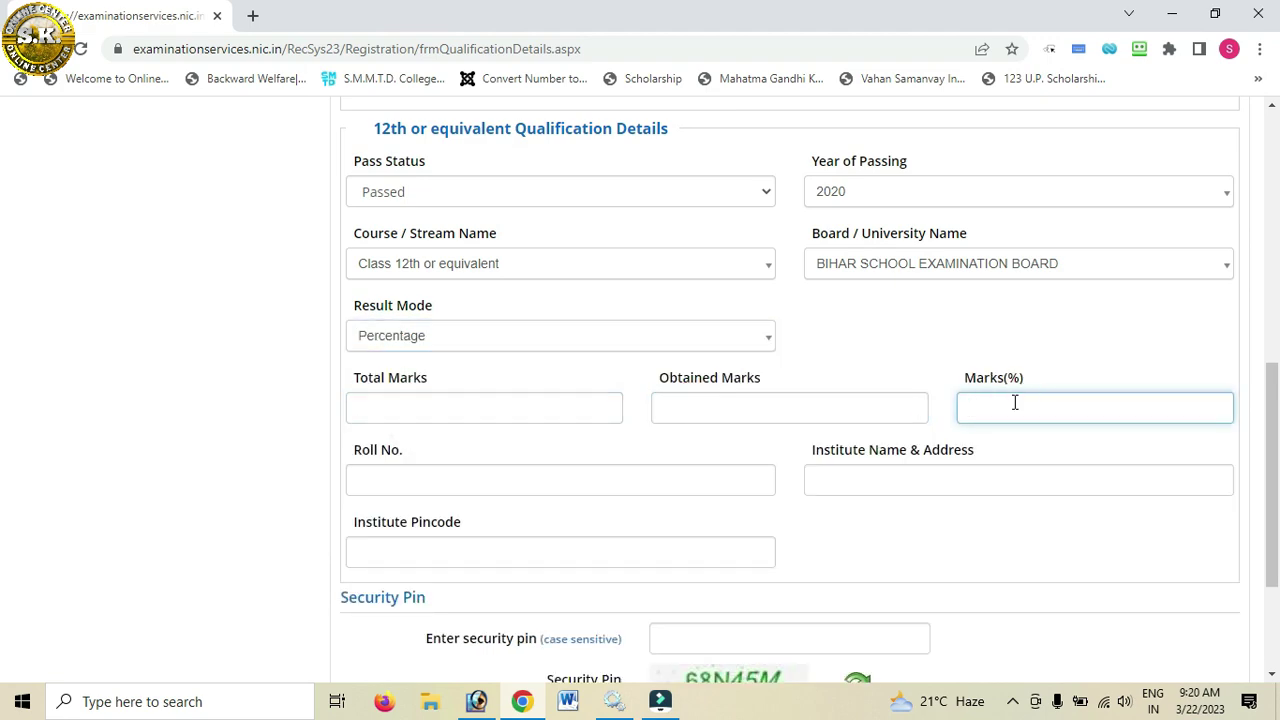
Step: Fill the 12th Roll No. and institute fields, enter the security pin, and save Qualification Details
{"action": "scroll", "coordinate": [1014, 402], "scroll_direction": "down", "scroll_amount": 2}
{"action": "left_click", "coordinate": [437, 394]}
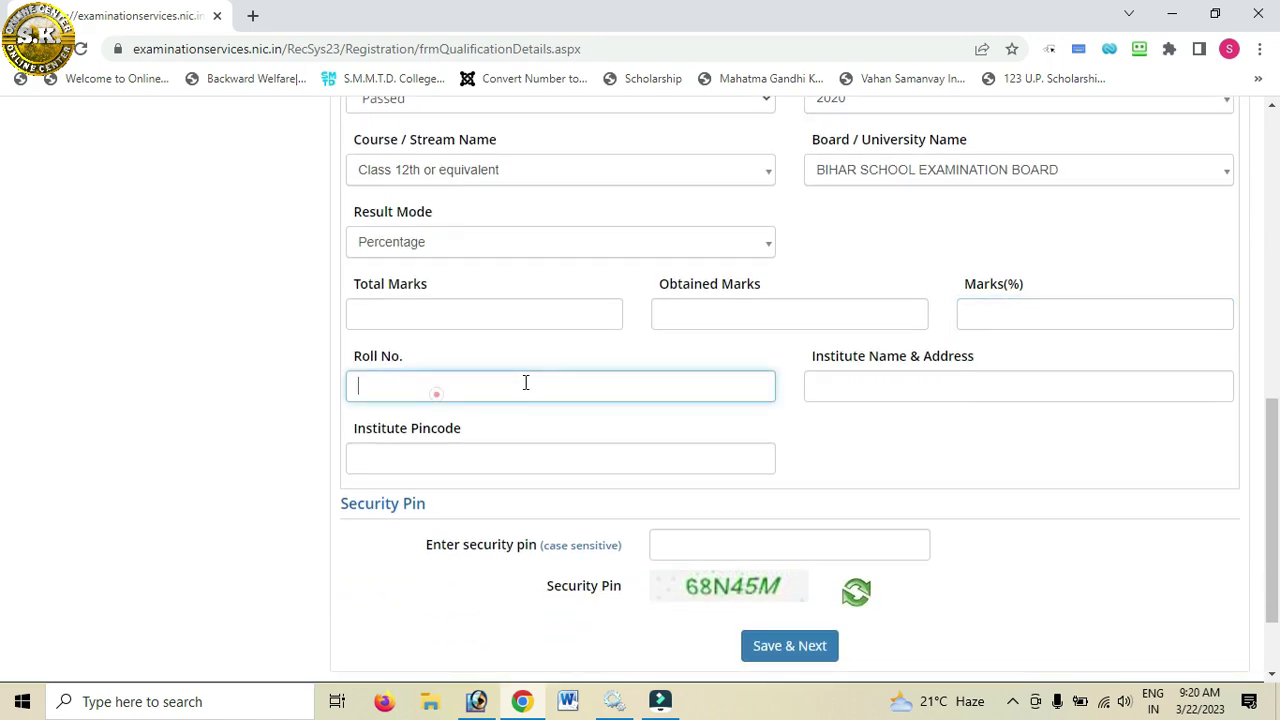
{"action": "left_click", "coordinate": [864, 388]}
{"action": "left_click", "coordinate": [422, 456]}
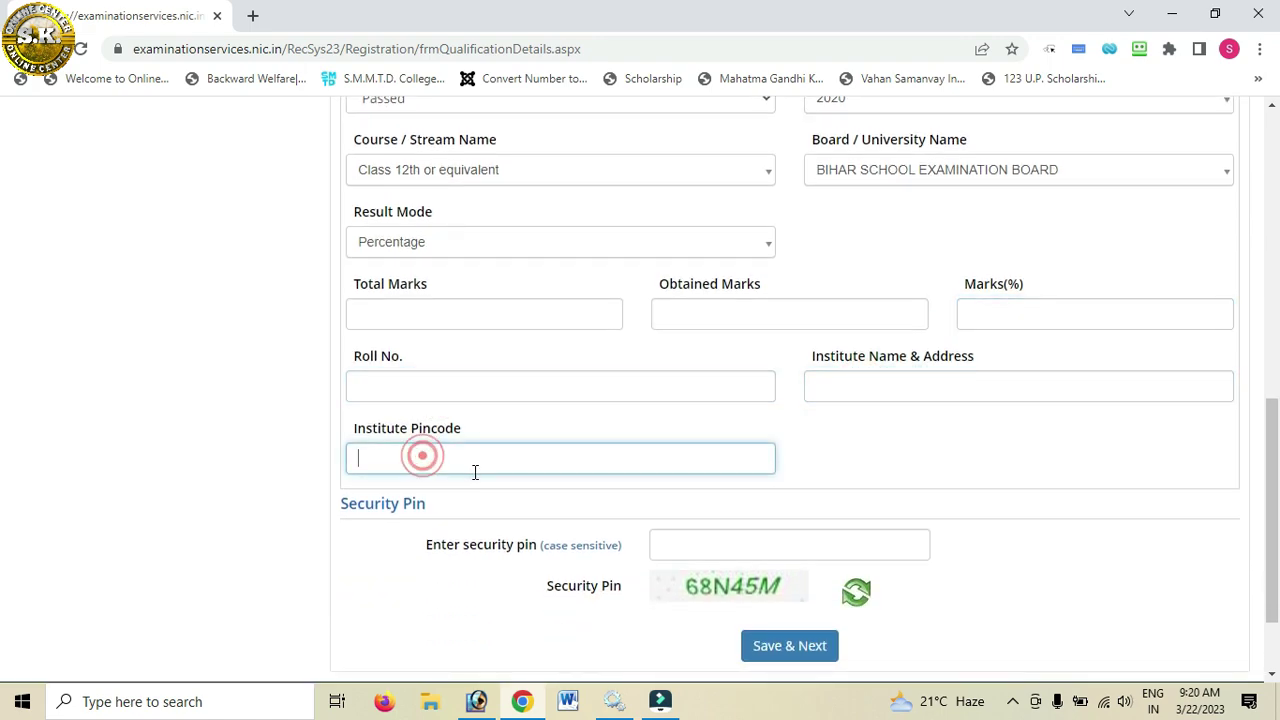
{"action": "scroll", "coordinate": [557, 473], "scroll_direction": "down", "scroll_amount": 2}
{"action": "left_click", "coordinate": [709, 430]}
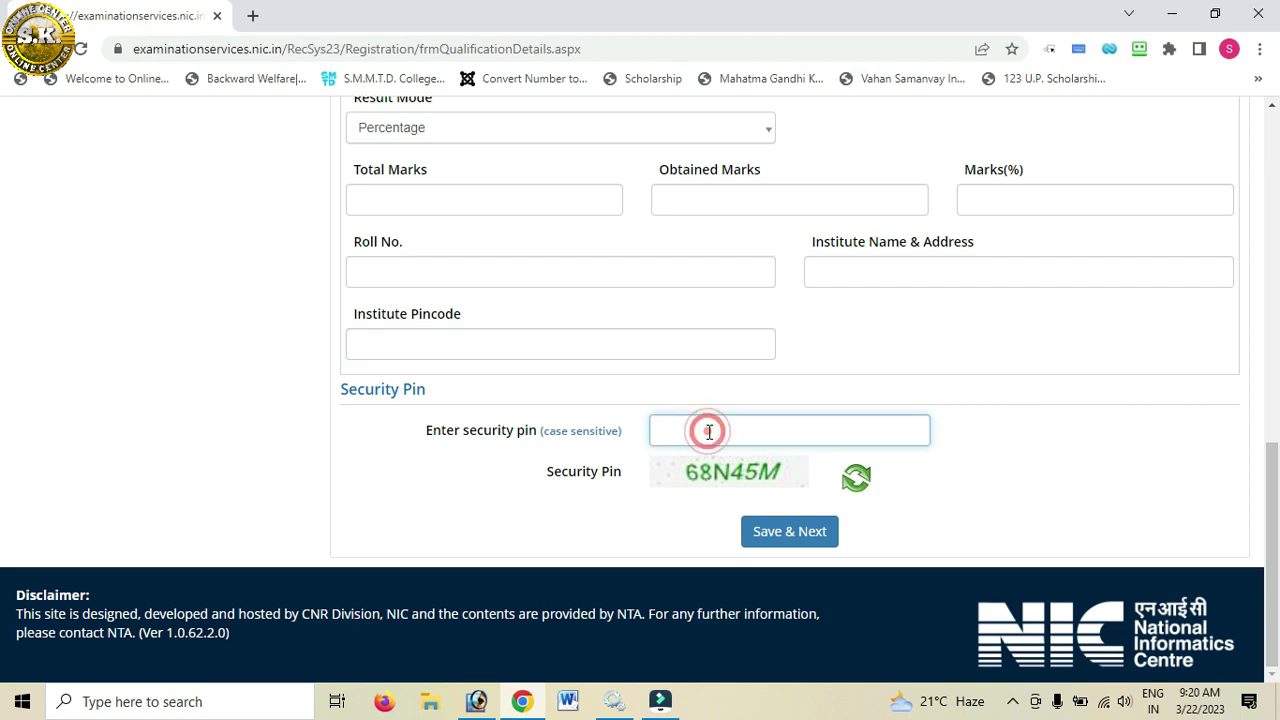
{"action": "left_click", "coordinate": [798, 533]}
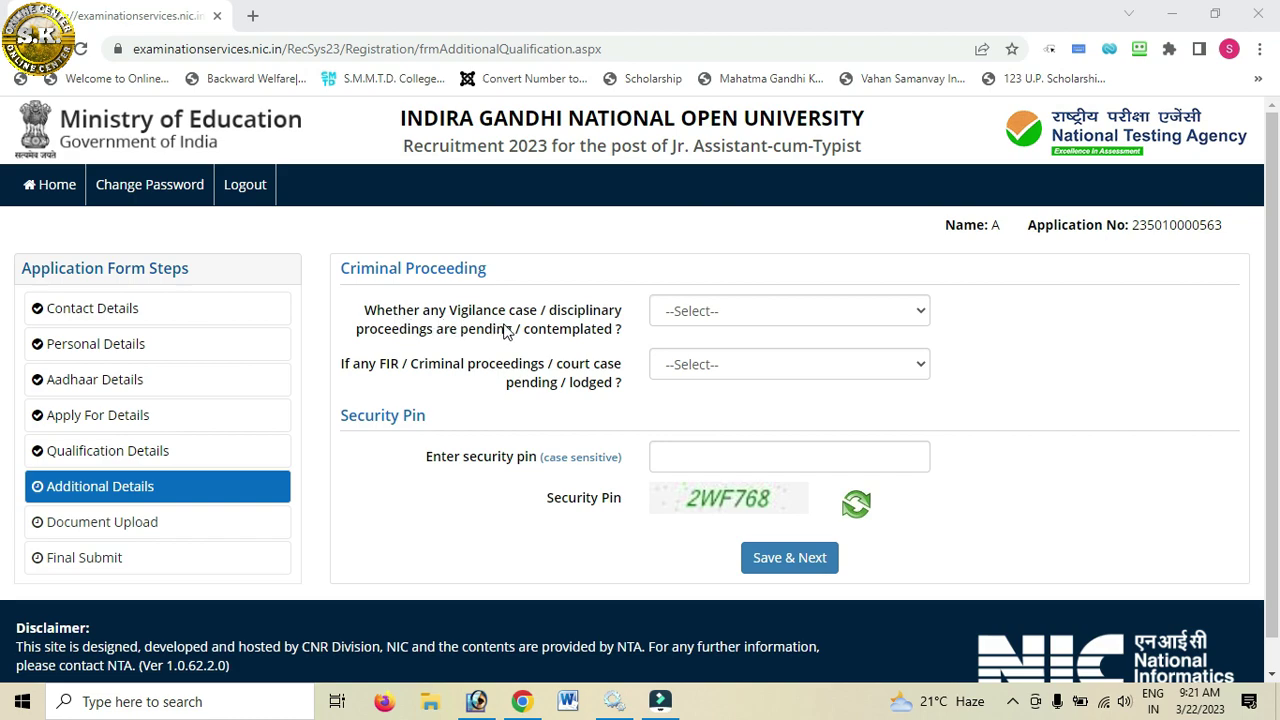
Step: Answer No to both the Vigilance case and FIR / Criminal proceedings questions
{"action": "left_click", "coordinate": [746, 319]}
{"action": "left_click", "coordinate": [701, 375]}
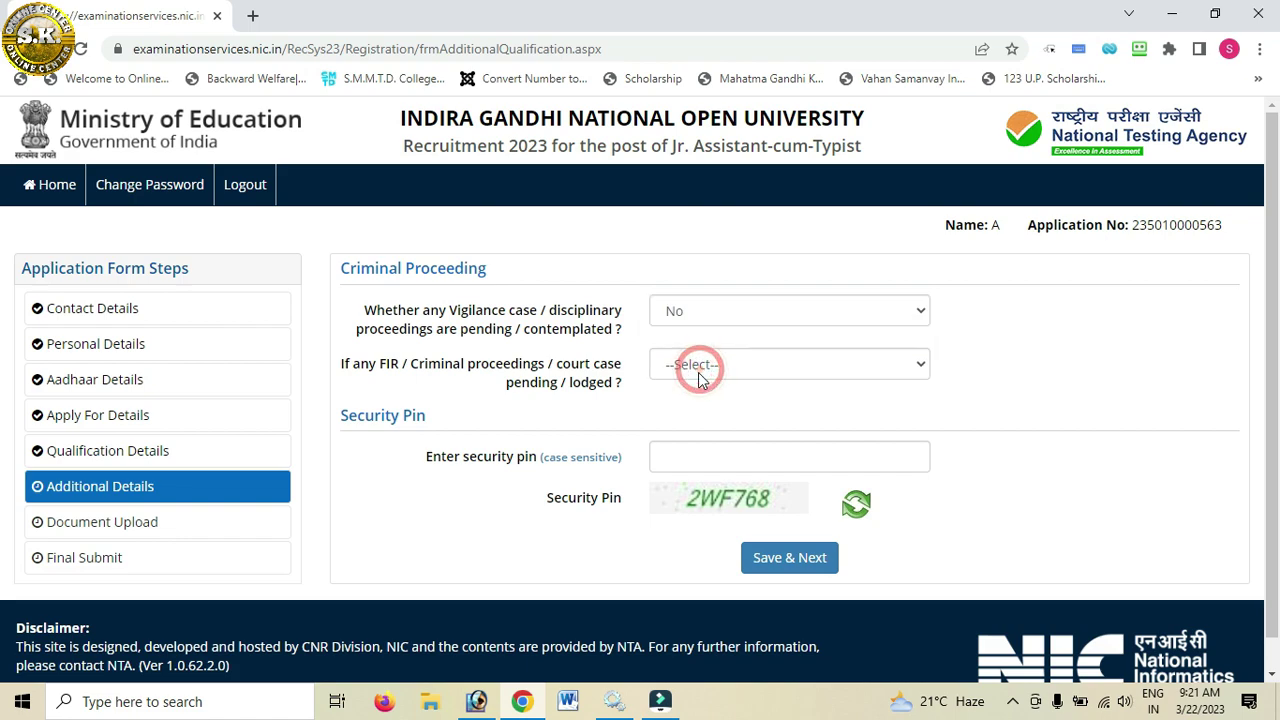
{"action": "left_click", "coordinate": [697, 368]}
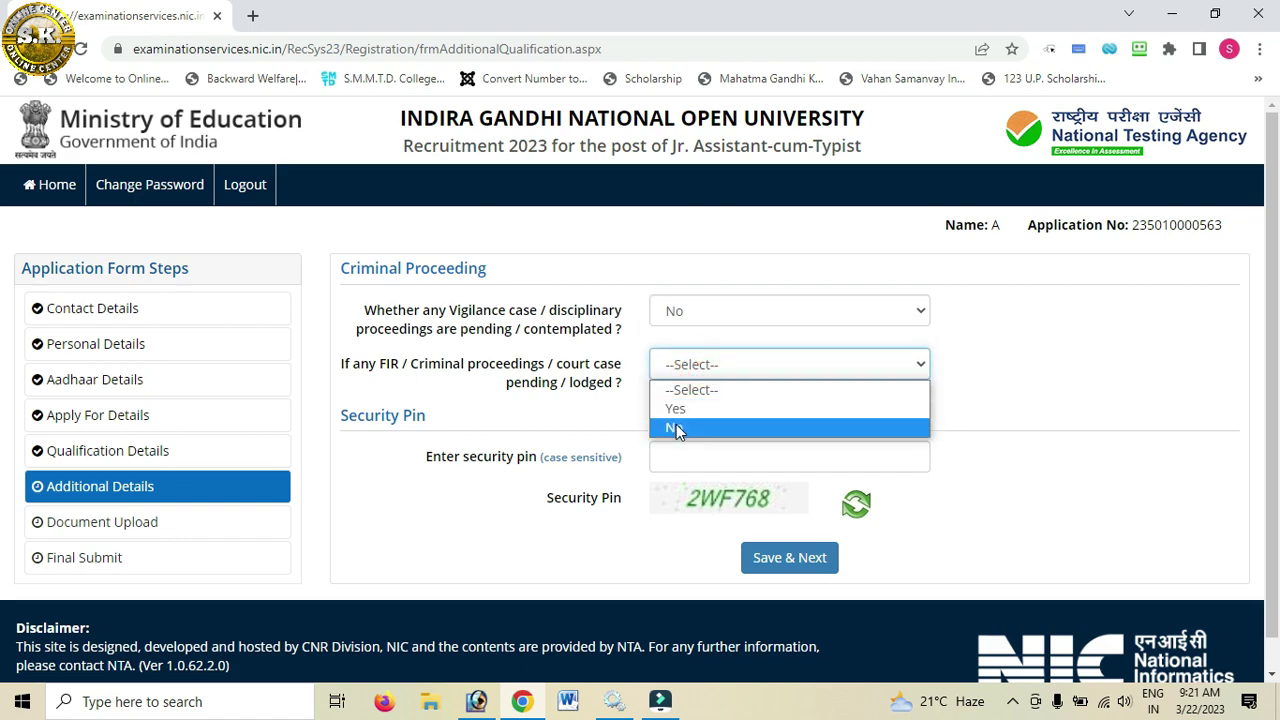
{"action": "left_click", "coordinate": [676, 424]}
Step: Enter the security pin and save the Additional Details section, confirming Yes
{"action": "left_click", "coordinate": [676, 460]}
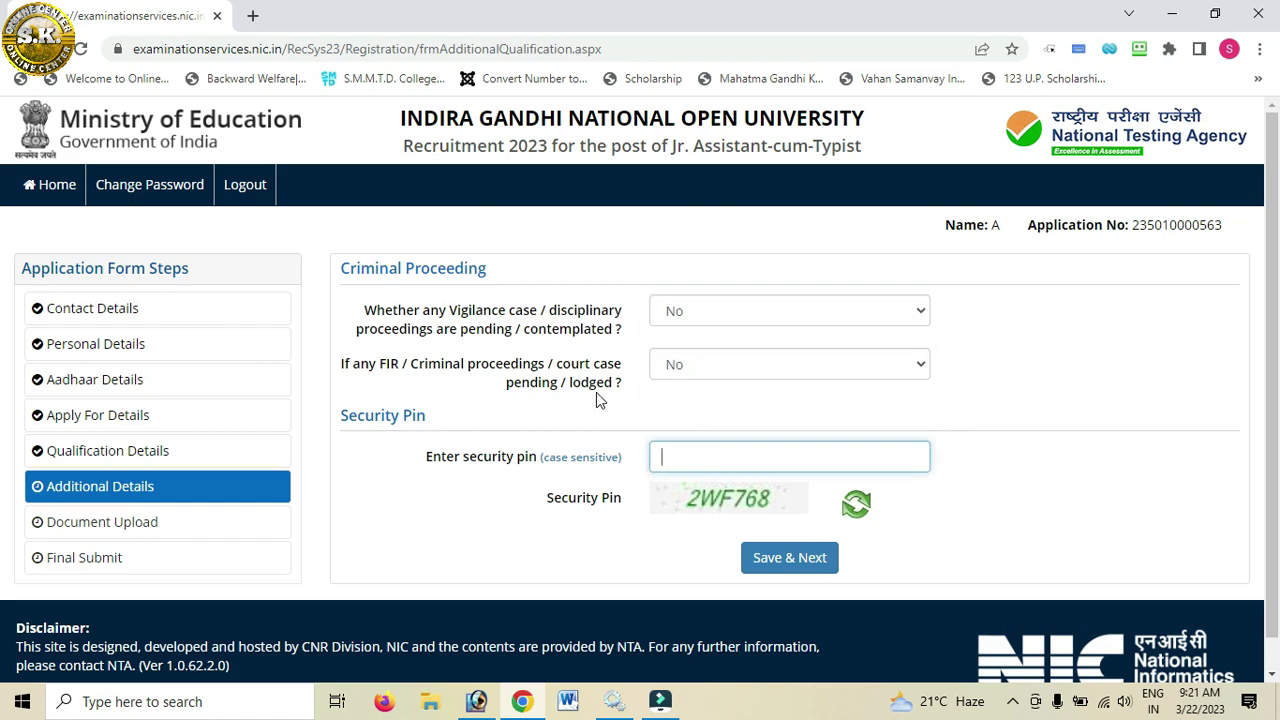
{"action": "type", "text": "2WF768"}
{"action": "left_click", "coordinate": [817, 566]}
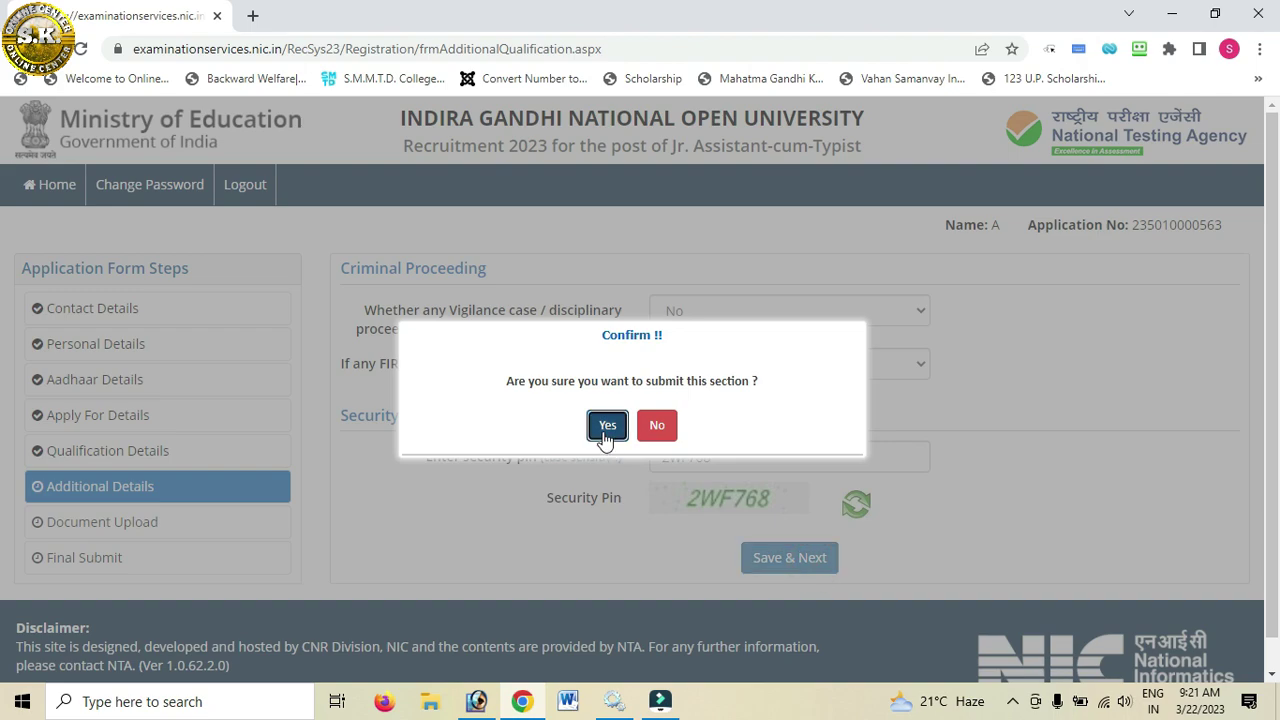
{"action": "left_click", "coordinate": [603, 428]}
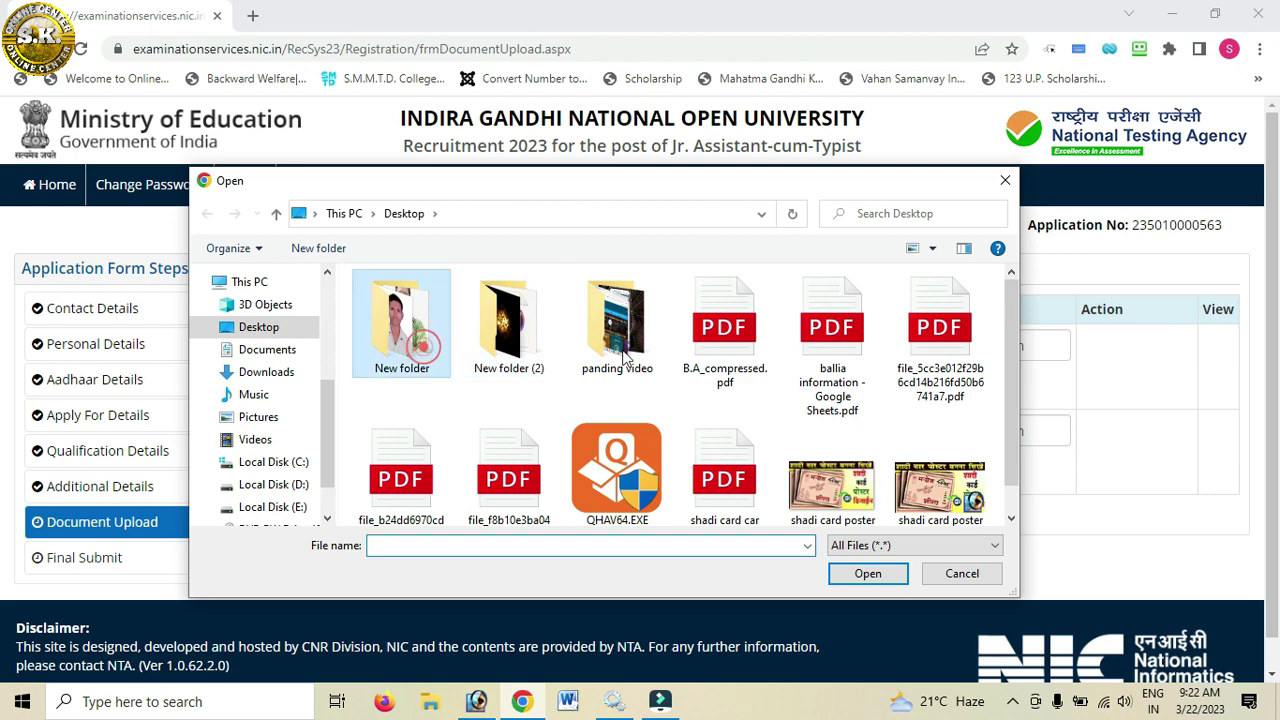
Step: Pick Thumb_Impression.jpg from New folder as the photograph, fit it into the 140×180 crop, and upload it
{"action": "double_click", "coordinate": [412, 335]}
{"action": "scroll", "coordinate": [703, 357], "scroll_direction": "down", "scroll_amount": 5}
{"action": "left_click", "coordinate": [440, 465]}
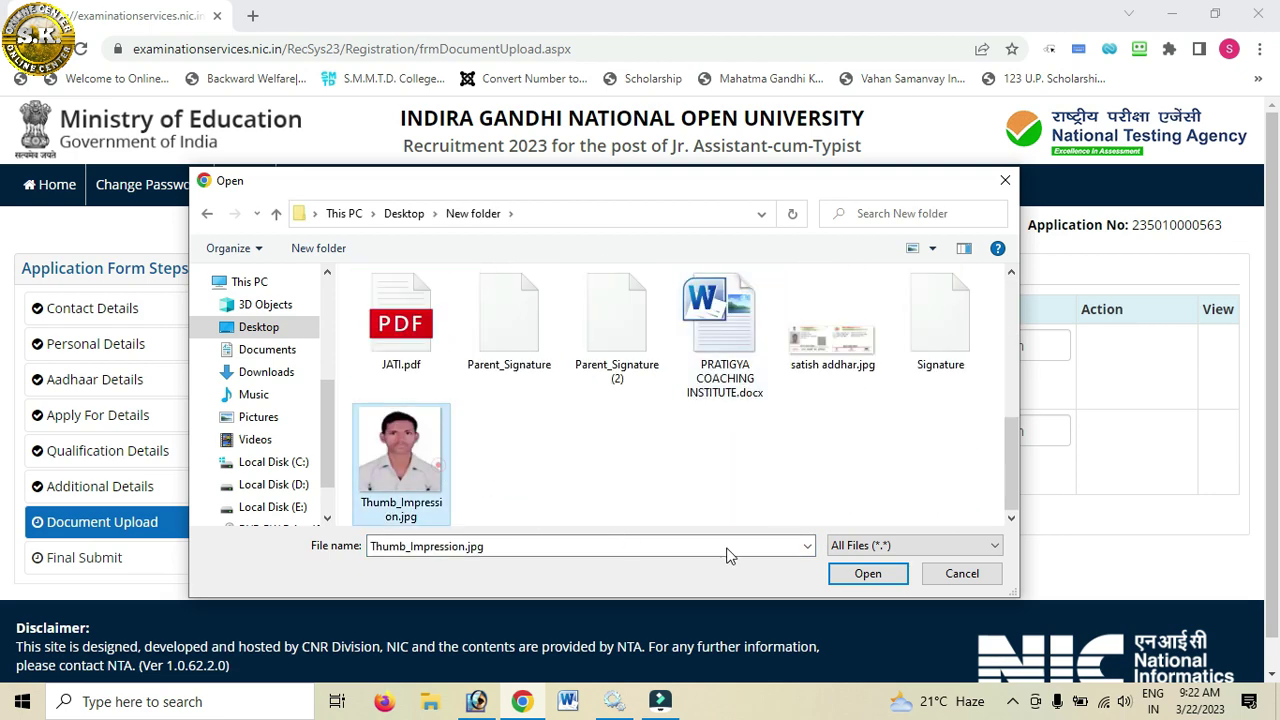
{"action": "left_click", "coordinate": [868, 574]}
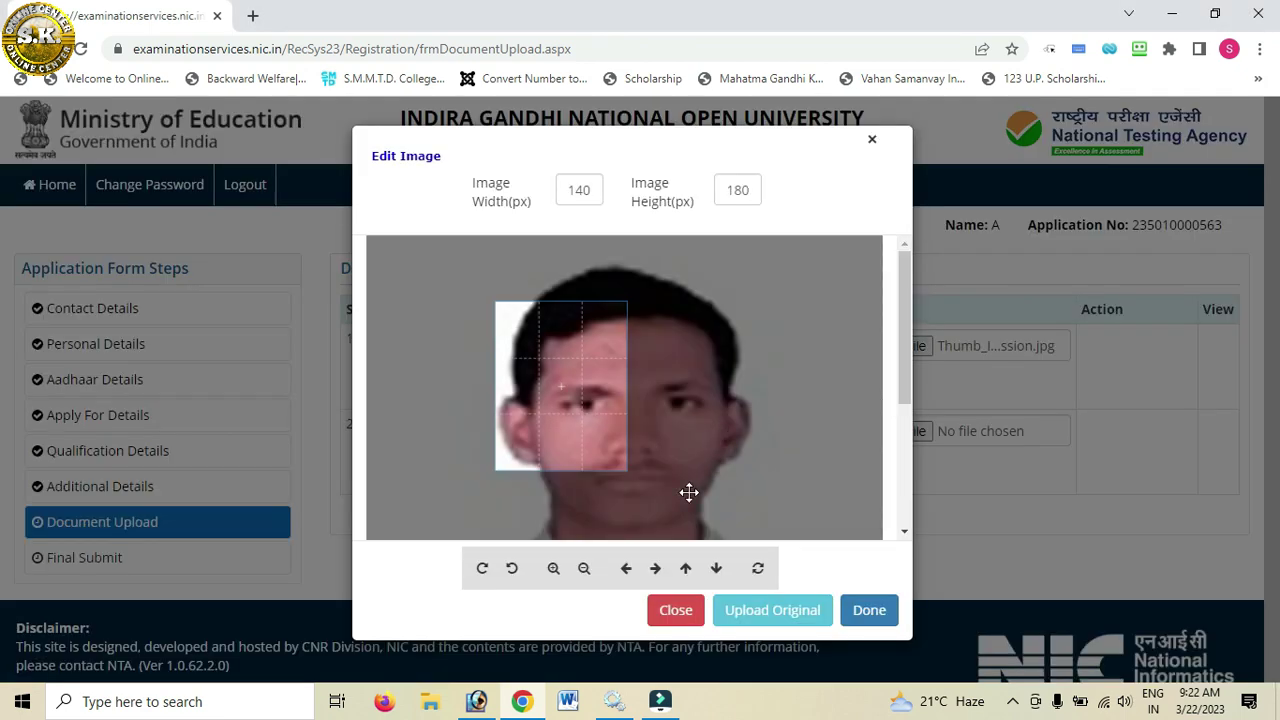
{"action": "scroll", "coordinate": [609, 440], "scroll_direction": "down", "scroll_amount": 6}
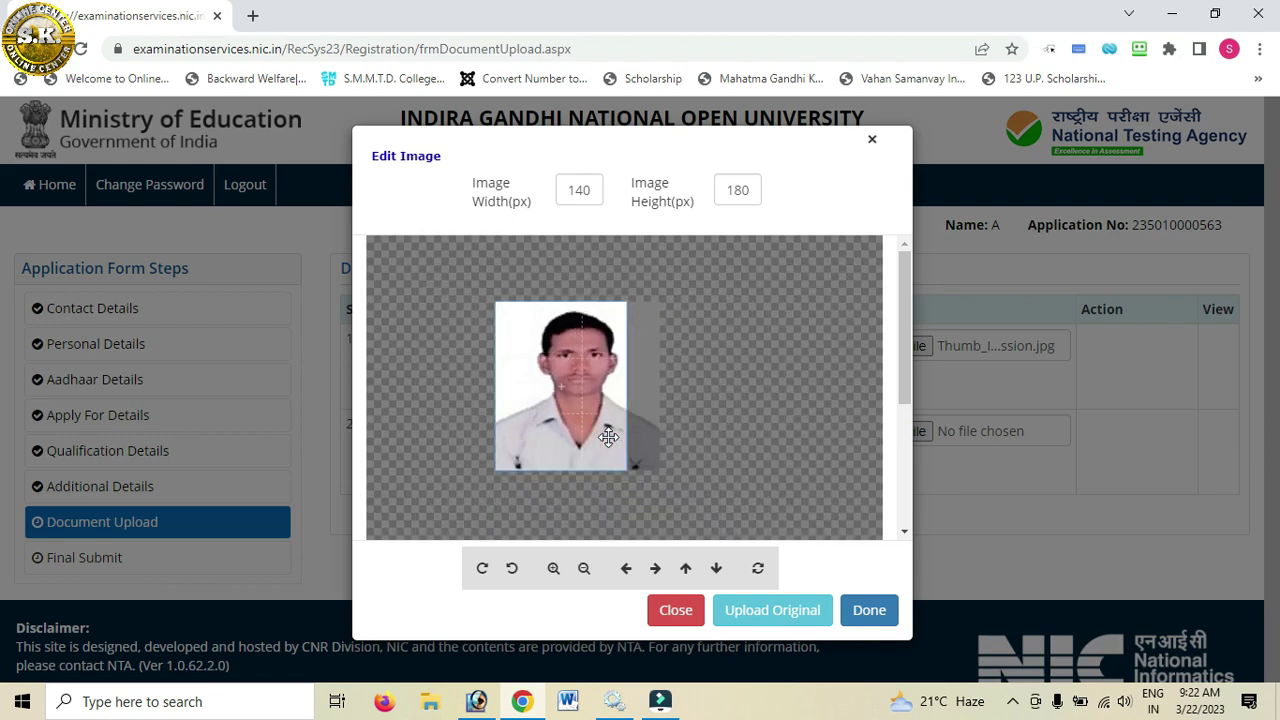
{"action": "left_click", "coordinate": [770, 612]}
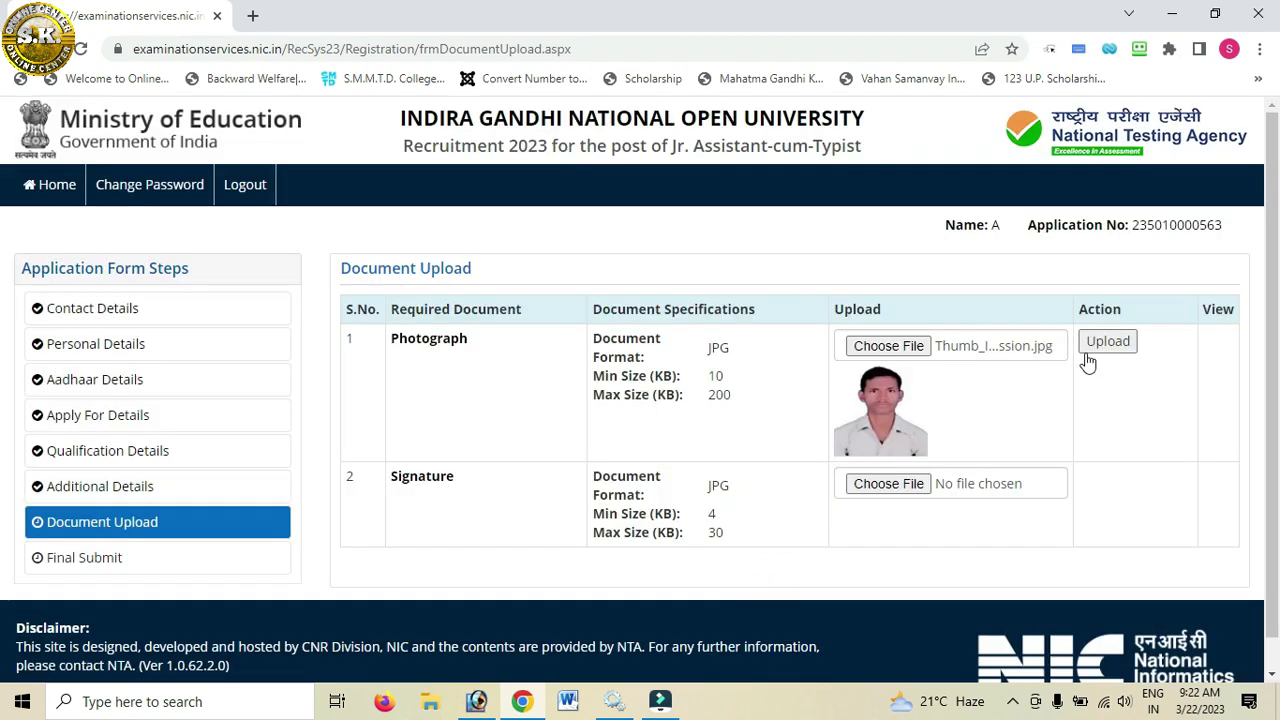
{"action": "left_click", "coordinate": [1106, 345]}
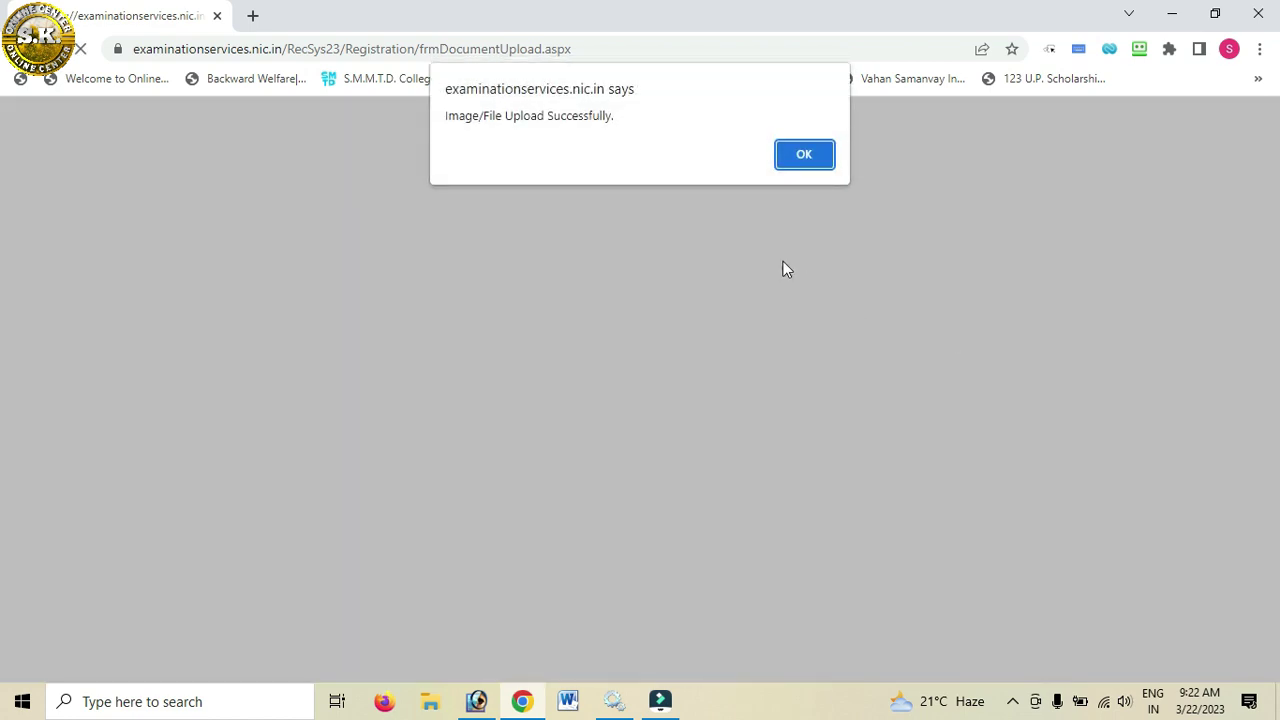
Step: Choose Parent_Signature.jpg from the vimalesh folder as the signature file
{"action": "left_click", "coordinate": [800, 160]}
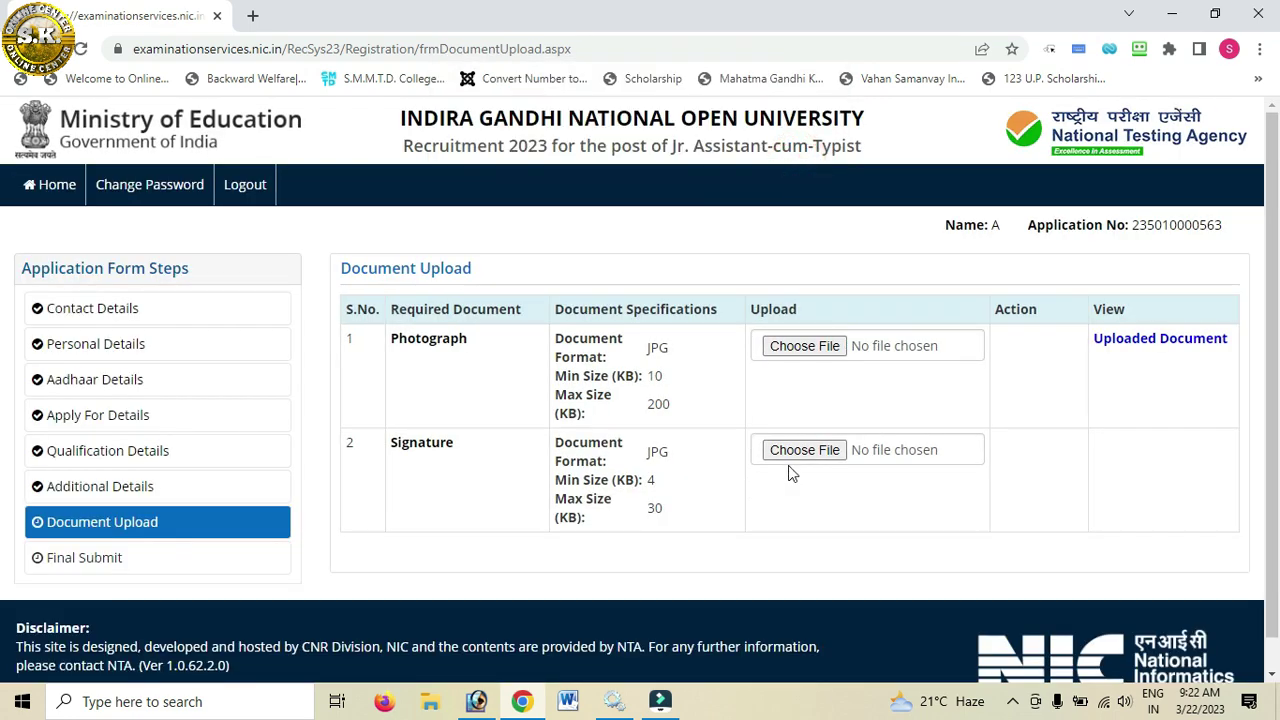
{"action": "left_click", "coordinate": [800, 452]}
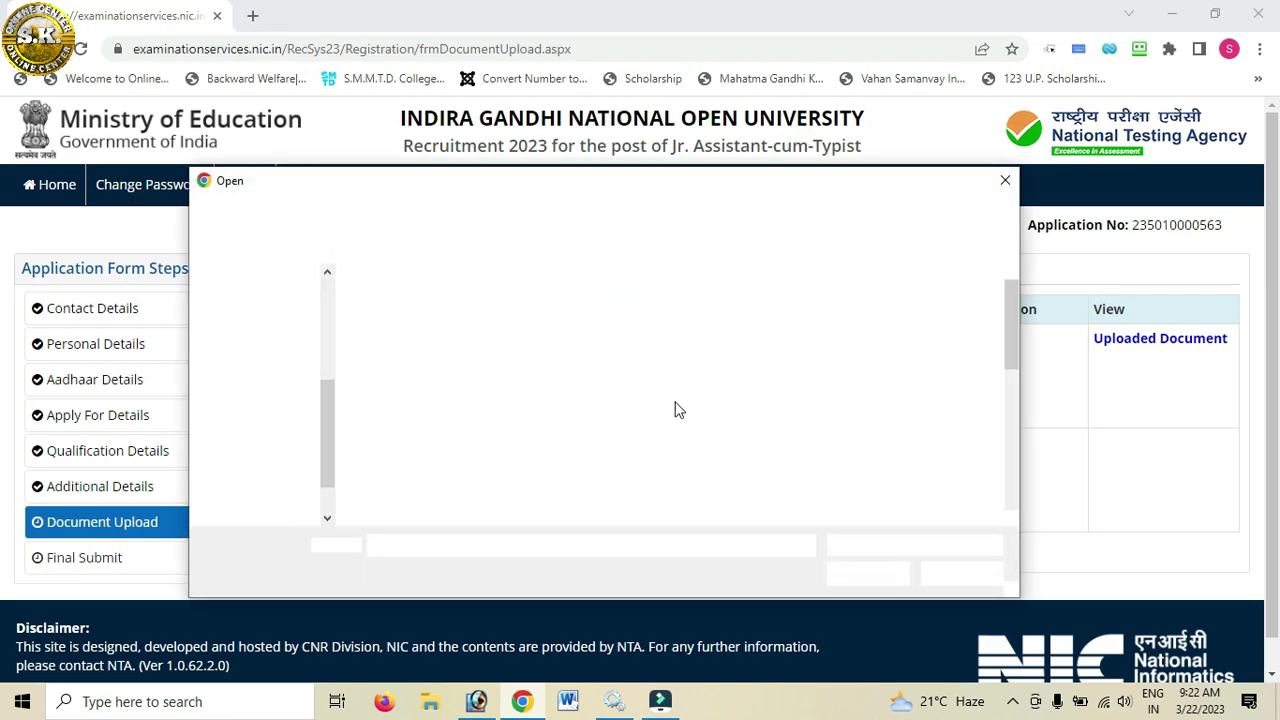
{"action": "double_click", "coordinate": [632, 325]}
{"action": "scroll", "coordinate": [700, 440], "scroll_direction": "down", "scroll_amount": 2}
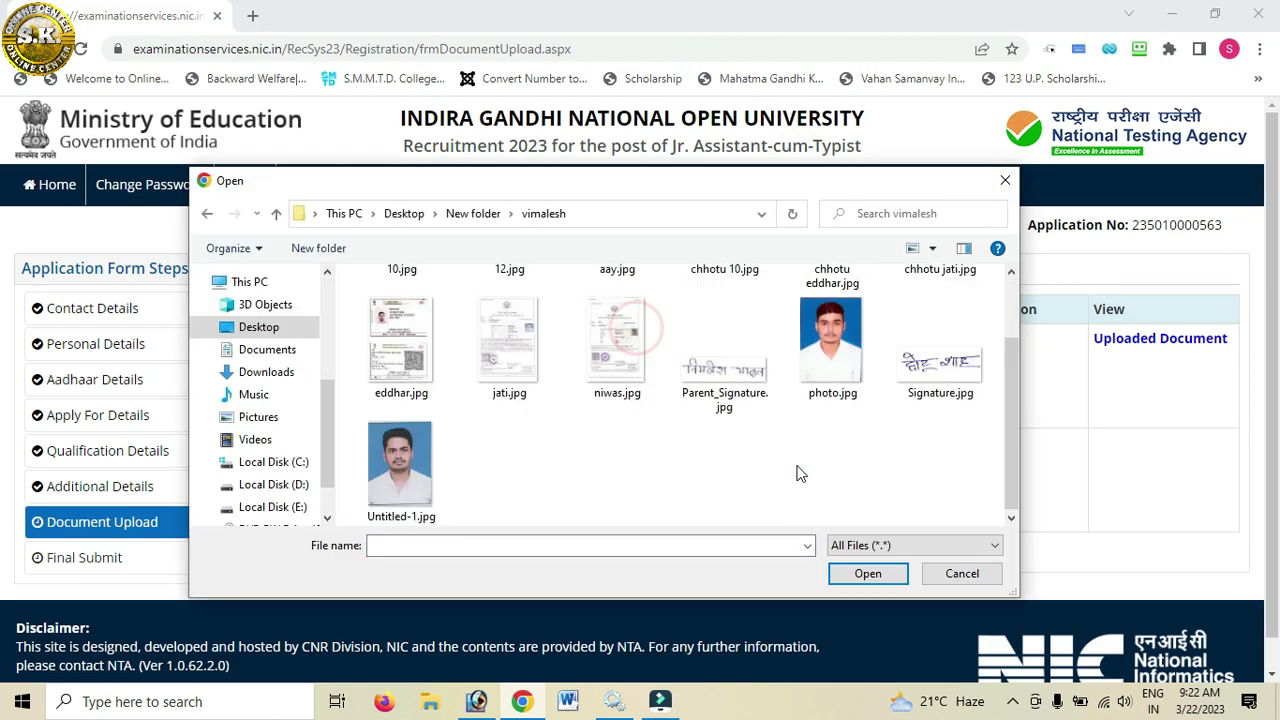
{"action": "left_click", "coordinate": [724, 370]}
{"action": "left_click", "coordinate": [866, 573]}
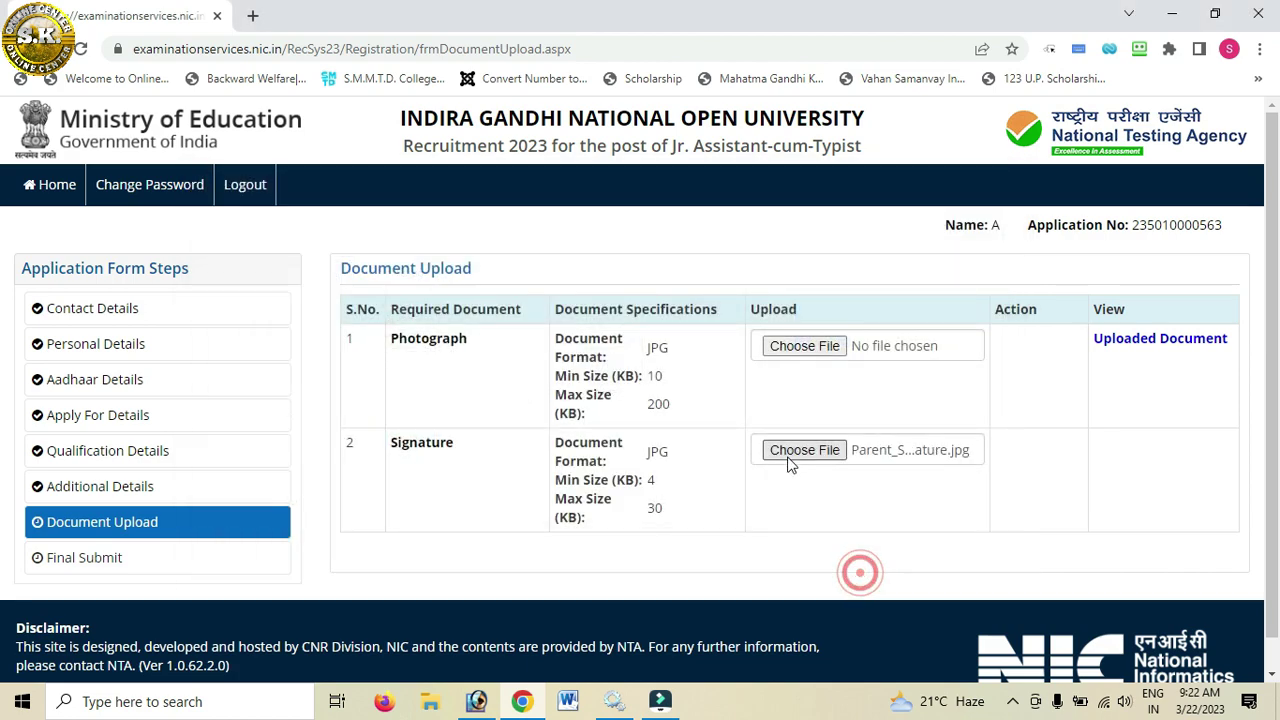
Step: Resize the signature image to 300 px wide, upload it and acknowledge the success message
{"action": "scroll", "coordinate": [614, 249], "scroll_direction": "down", "scroll_amount": 5}
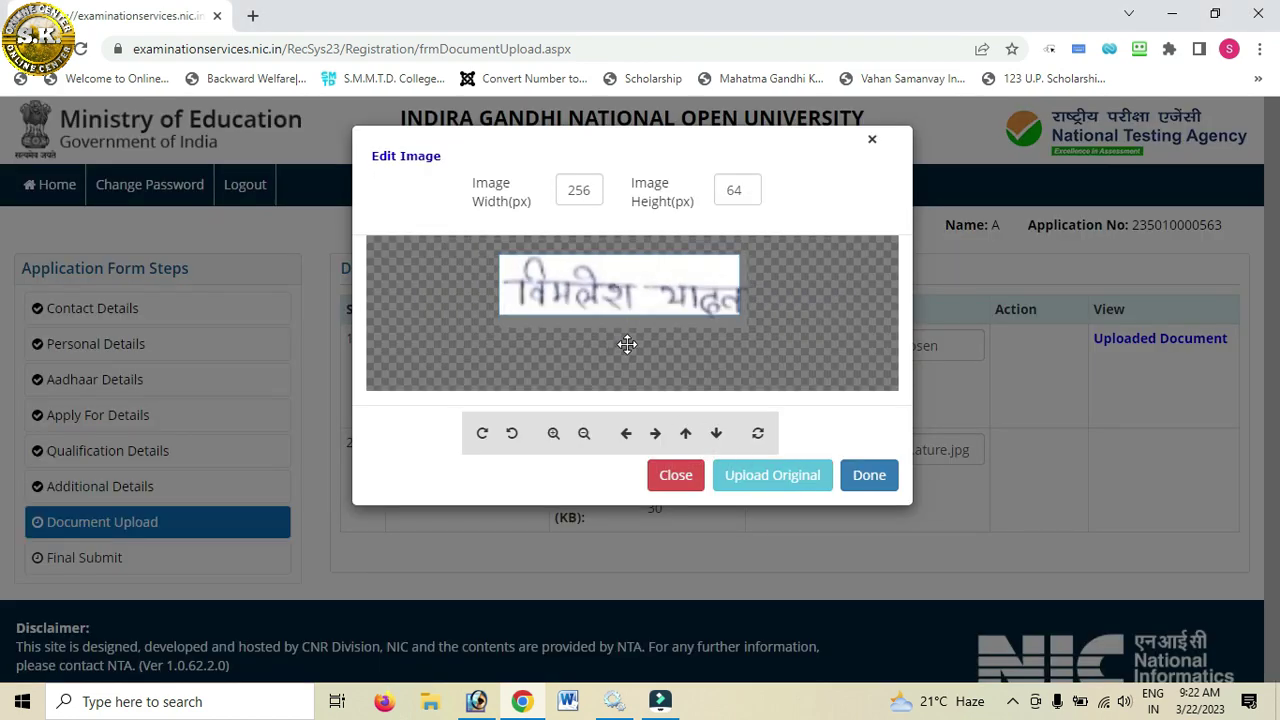
{"action": "left_click_drag", "start_coordinate": [628, 300], "coordinate": [630, 303]}
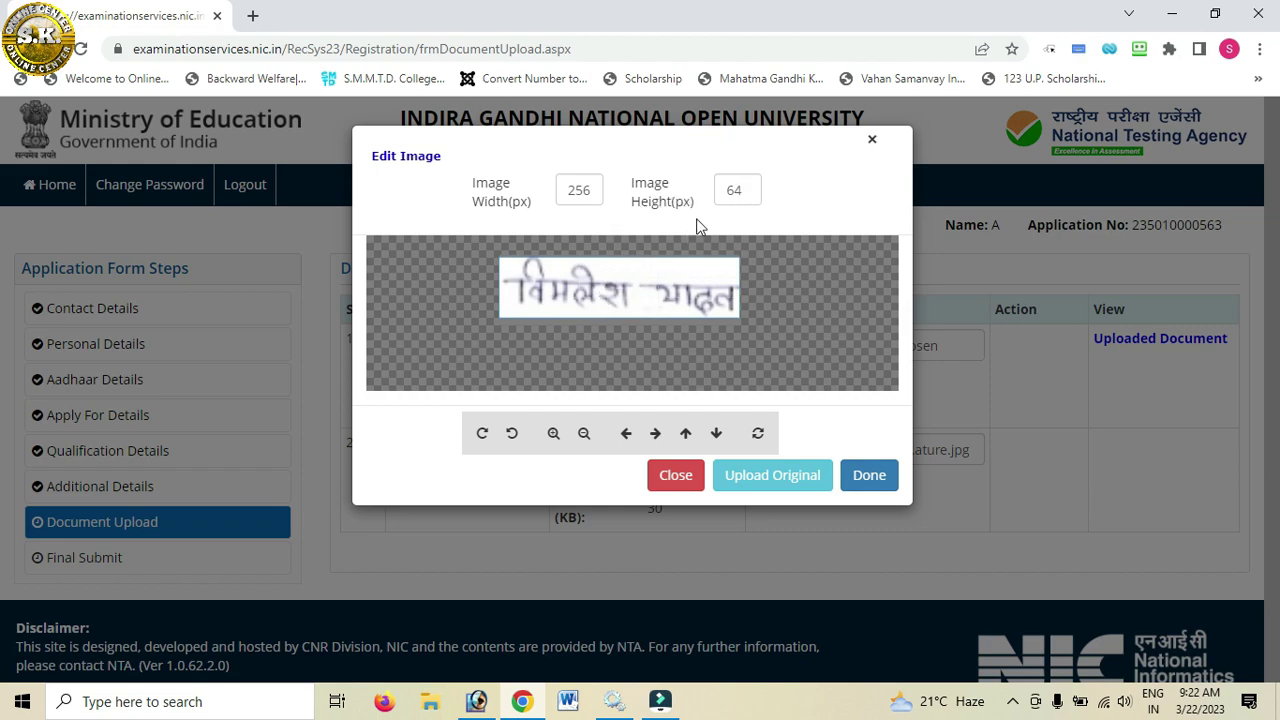
{"action": "double_click", "coordinate": [562, 190]}
{"action": "type", "text": "300"}
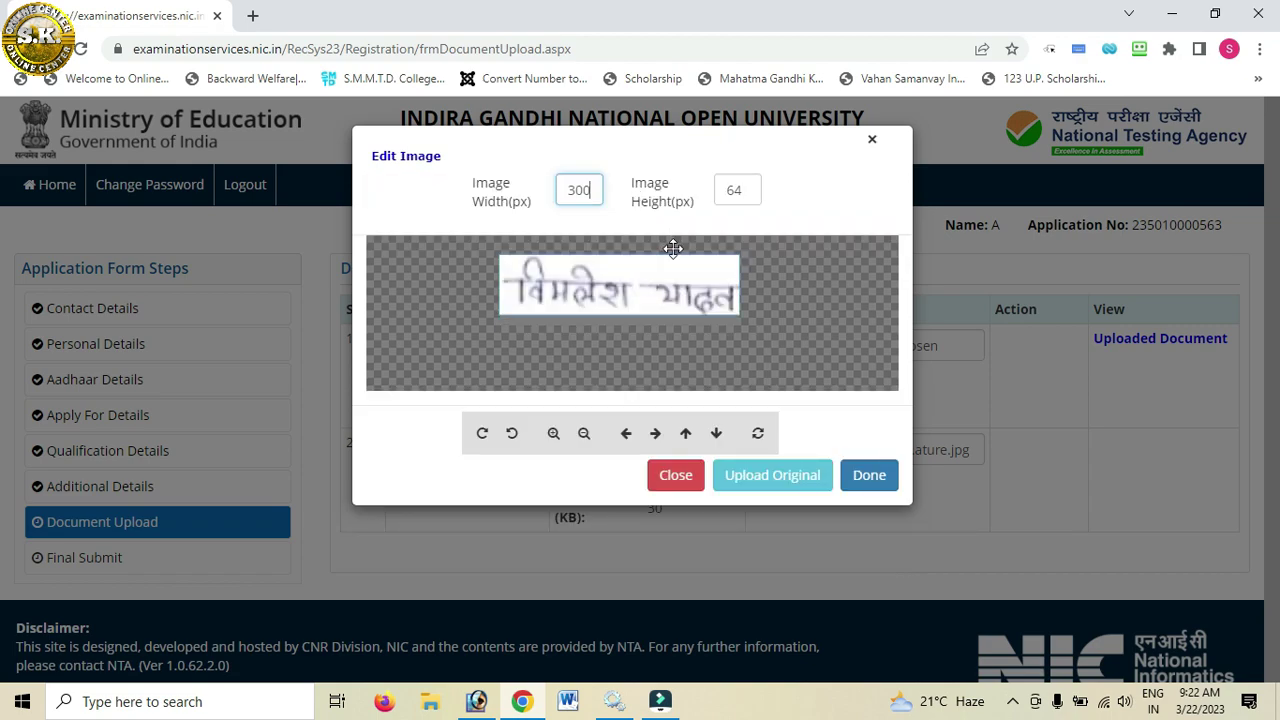
{"action": "left_click", "coordinate": [745, 476]}
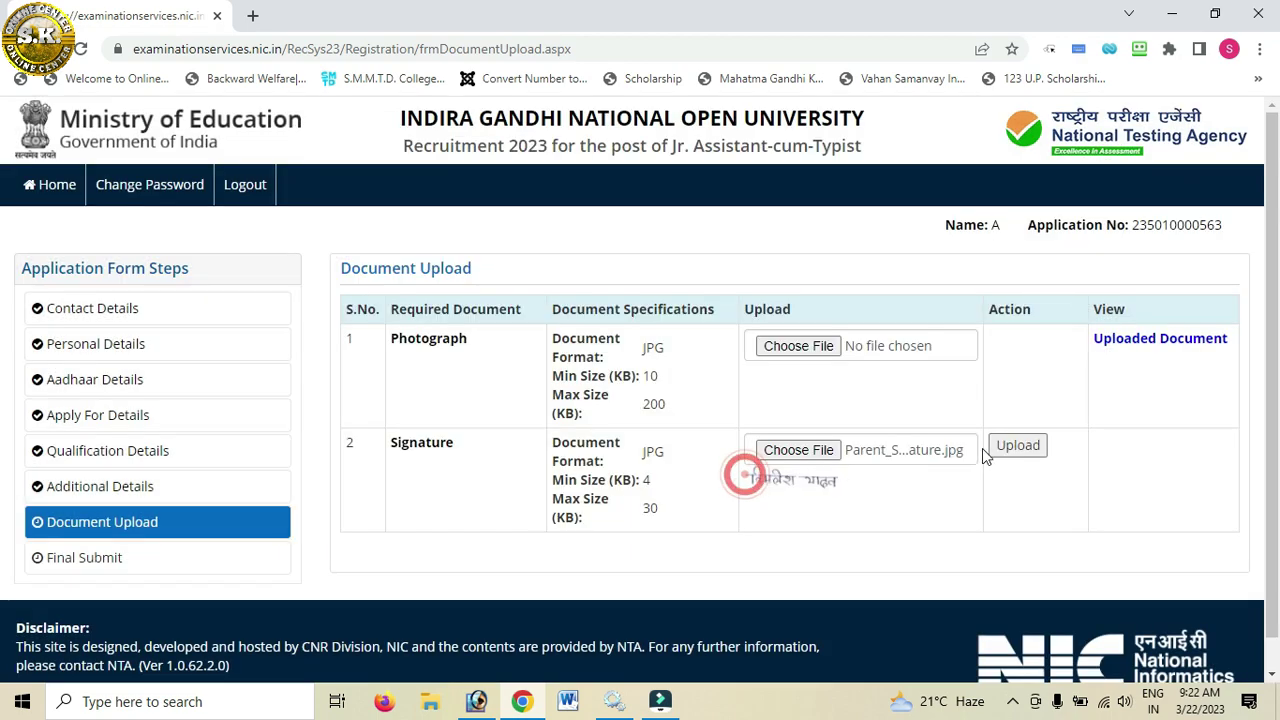
{"action": "left_click", "coordinate": [1014, 446]}
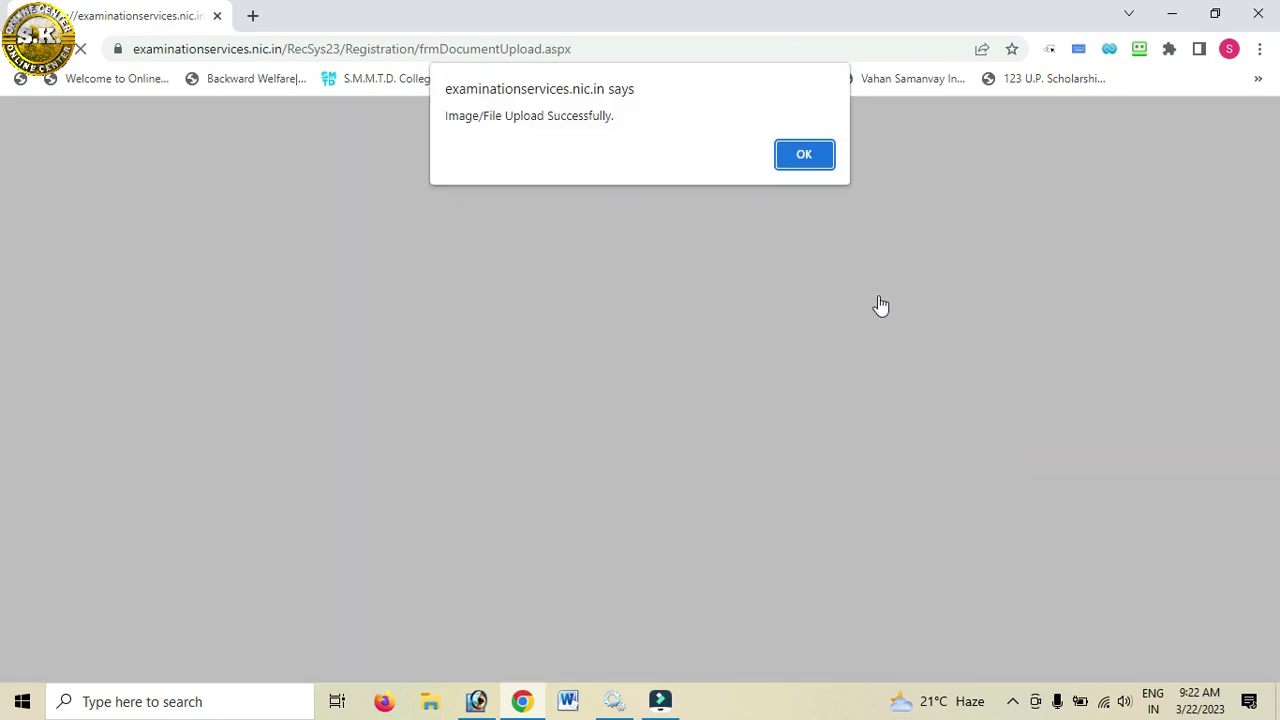
{"action": "left_click", "coordinate": [804, 155]}
Step: Enter a refreshed security pin, then Save & Next on Document Upload and confirm with Yes
{"action": "scroll", "coordinate": [777, 417], "scroll_direction": "down", "scroll_amount": 2}
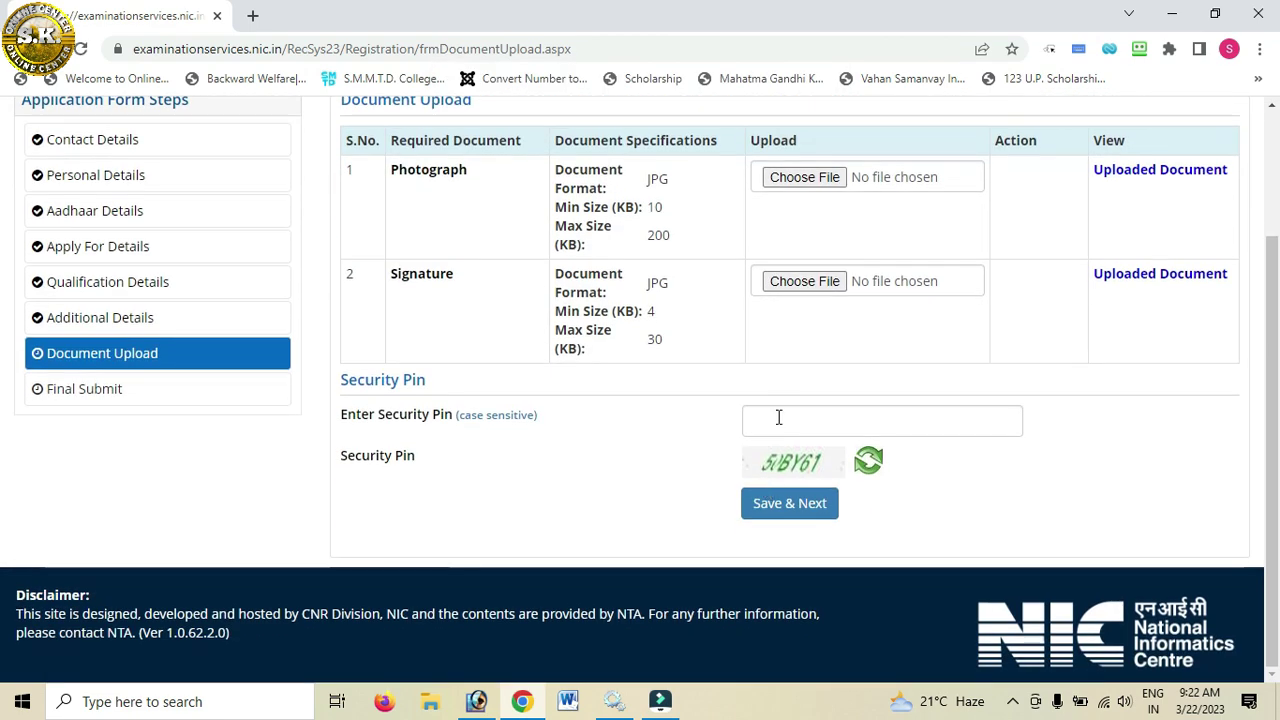
{"action": "left_click", "coordinate": [788, 422]}
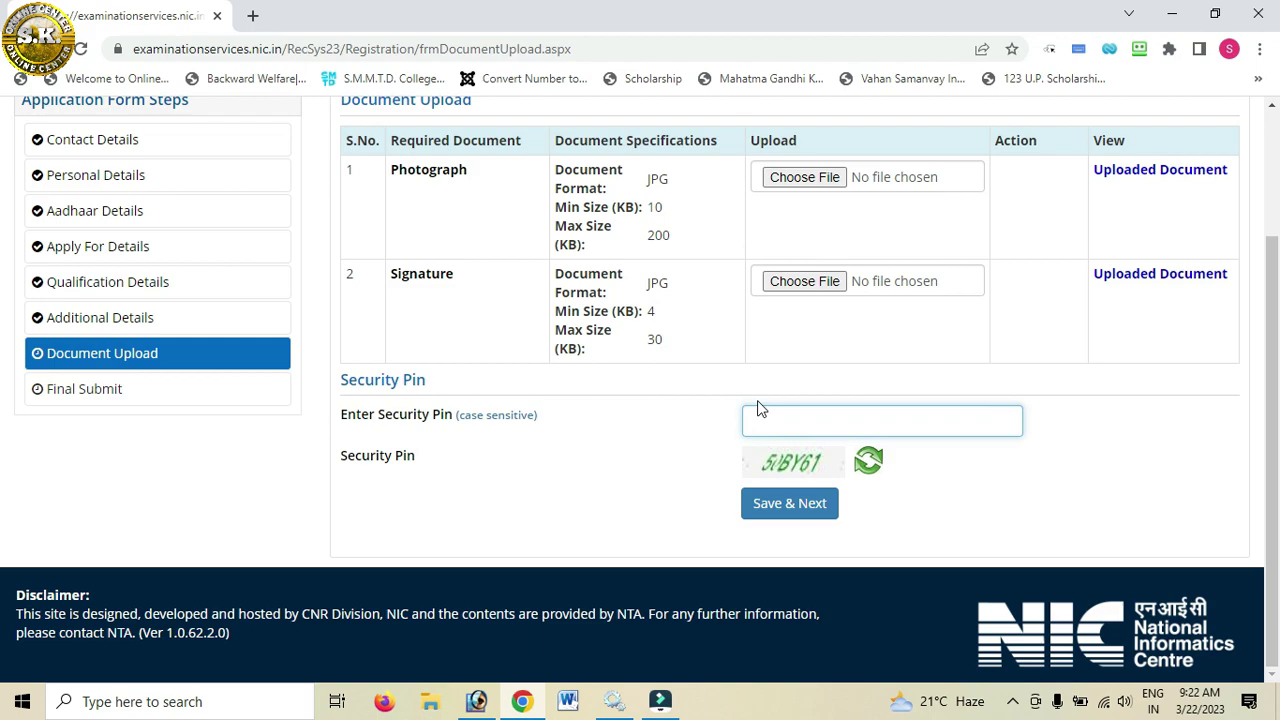
{"action": "left_click", "coordinate": [872, 474]}
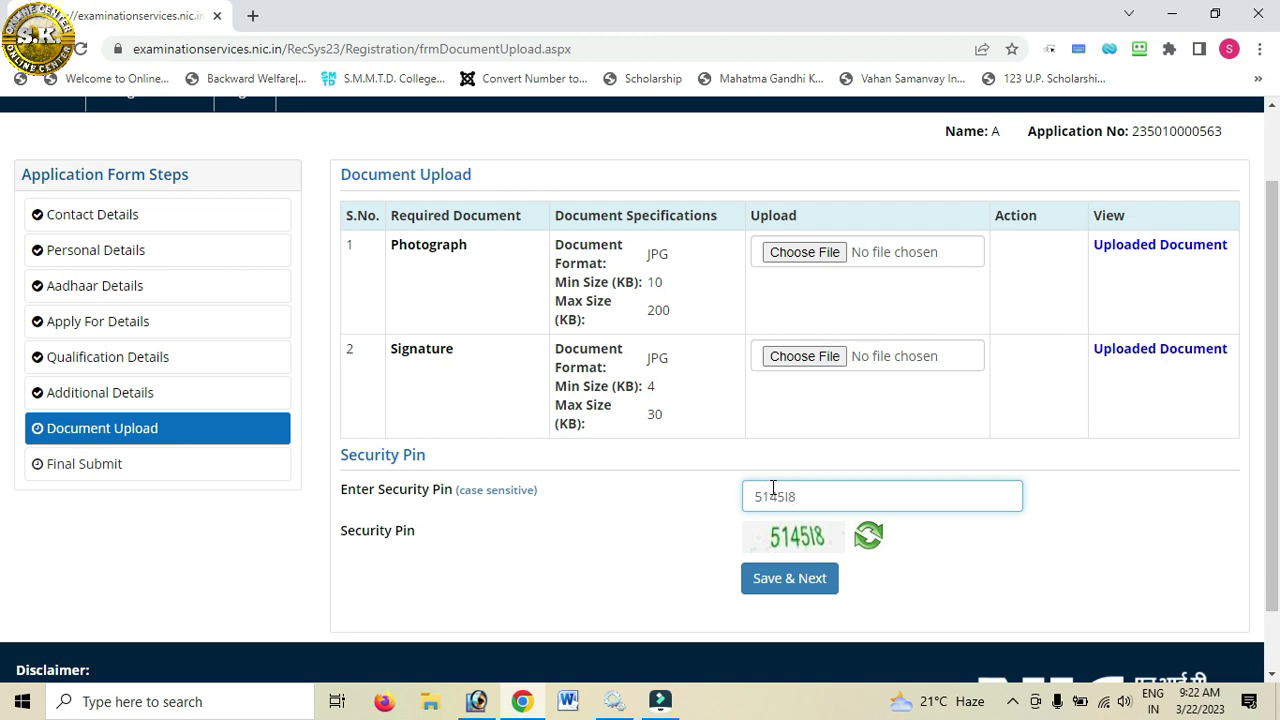
{"action": "left_click", "coordinate": [764, 584]}
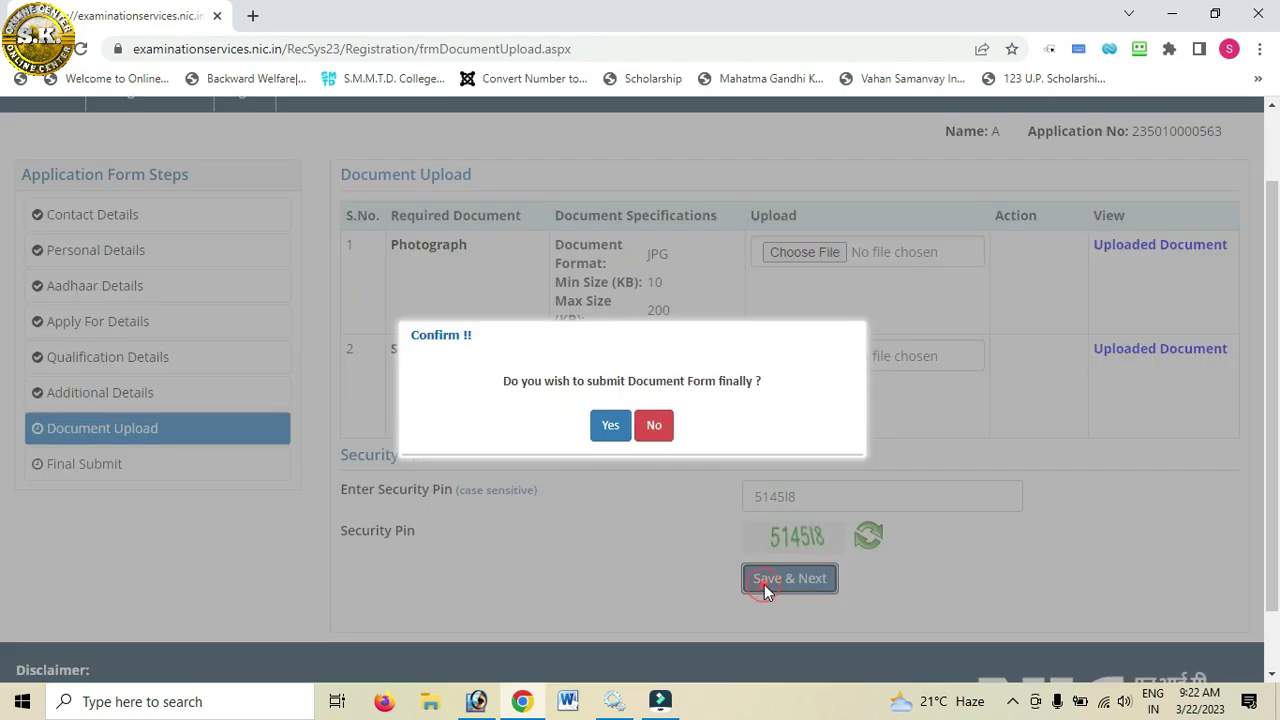
{"action": "left_click", "coordinate": [609, 427]}
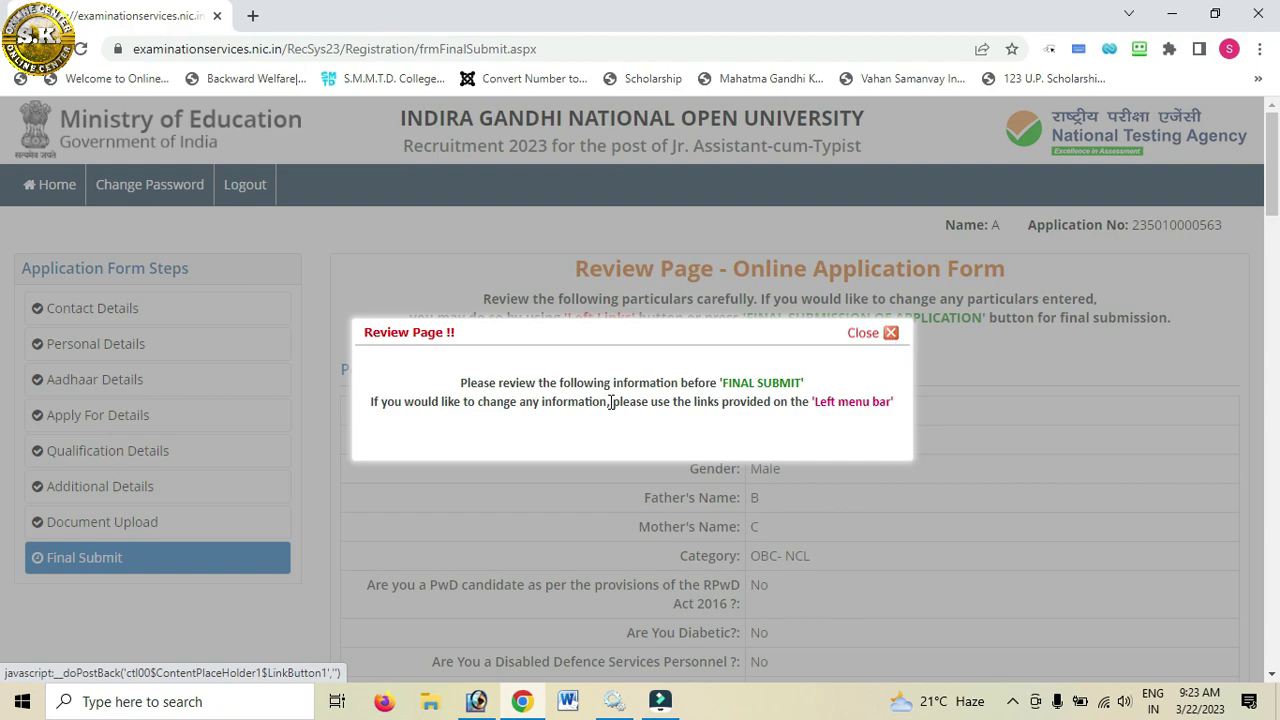
Step: Tick all ten review particulars, from Name and Father Name through PwD and Employment Details
{"action": "left_click", "coordinate": [890, 333]}
{"action": "left_click_drag", "start_coordinate": [1270, 173], "coordinate": [1219, 618]}
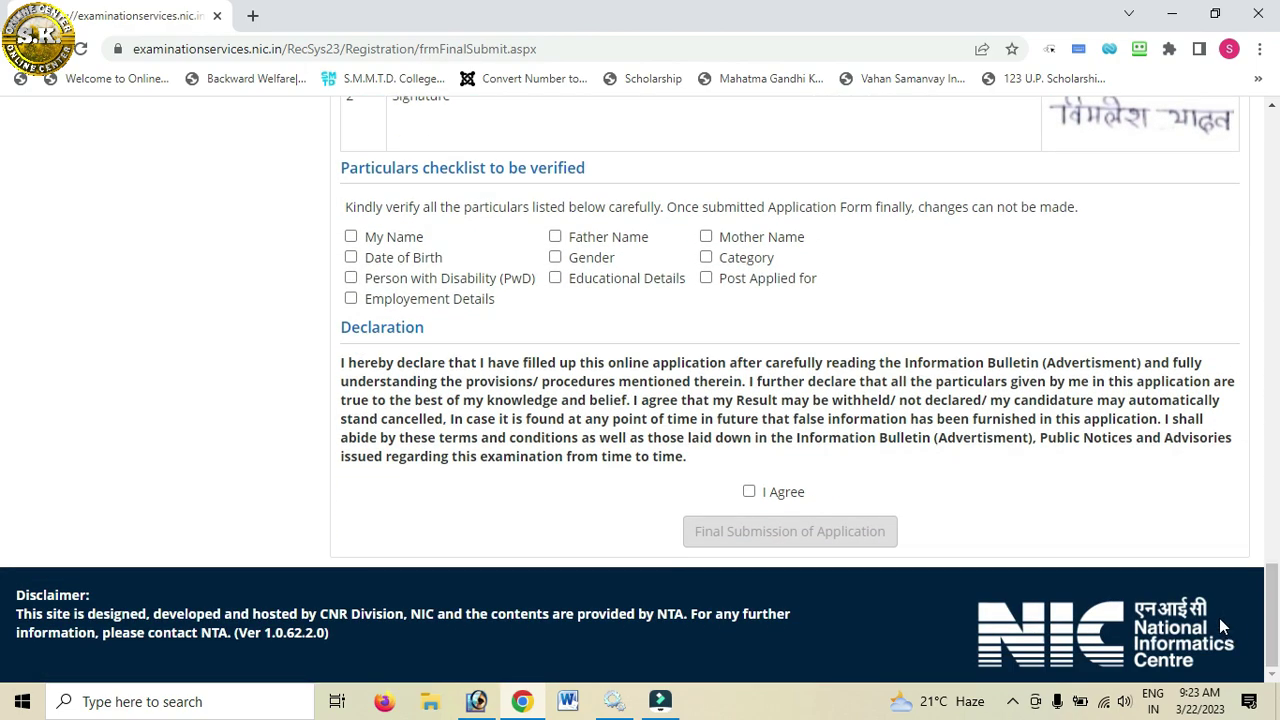
{"action": "left_click", "coordinate": [351, 238]}
{"action": "left_click", "coordinate": [556, 237]}
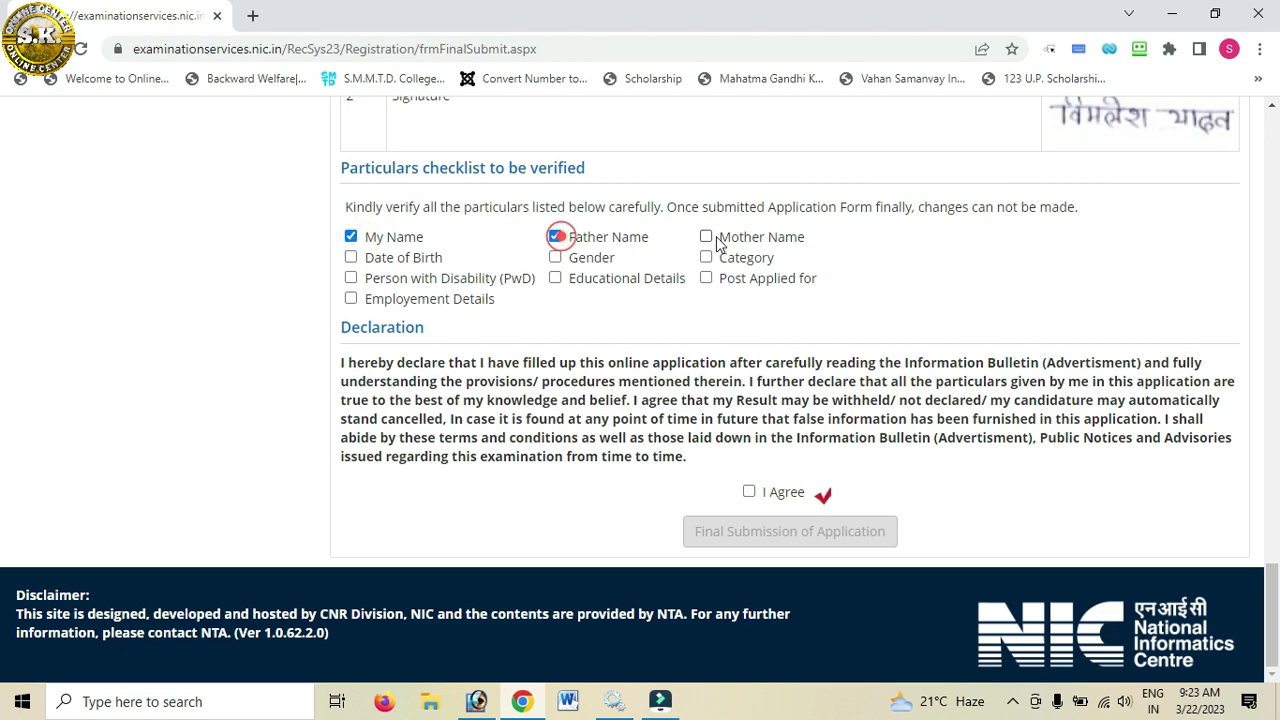
{"action": "left_click", "coordinate": [706, 237]}
{"action": "left_click", "coordinate": [706, 257]}
{"action": "left_click", "coordinate": [706, 278]}
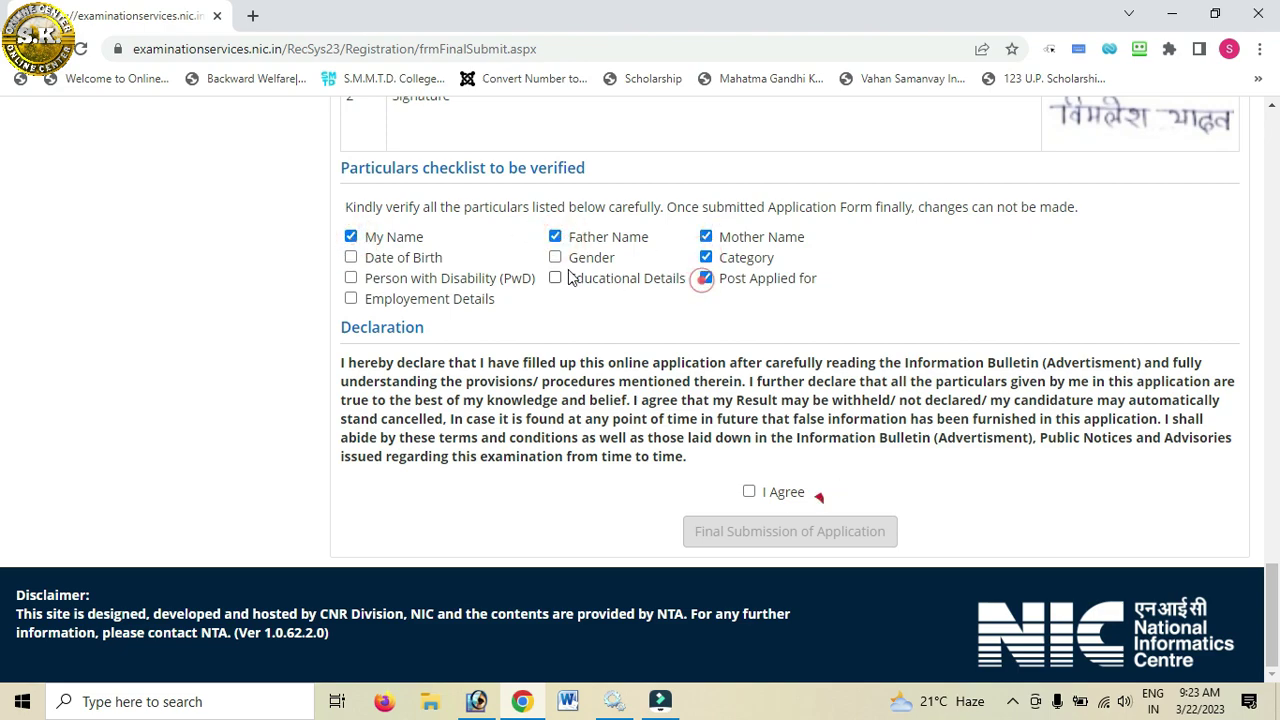
{"action": "left_click", "coordinate": [556, 258]}
{"action": "left_click", "coordinate": [556, 278]}
{"action": "left_click", "coordinate": [378, 258]}
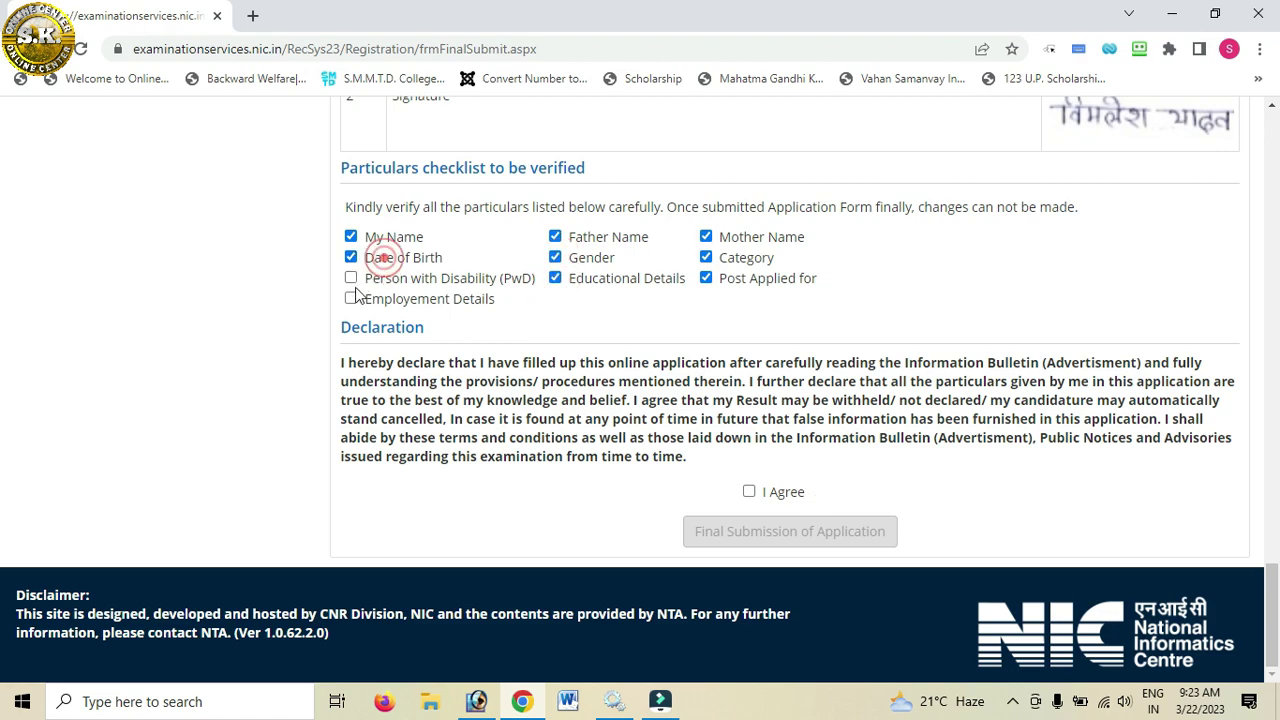
{"action": "left_click", "coordinate": [351, 278]}
{"action": "left_click", "coordinate": [351, 298]}
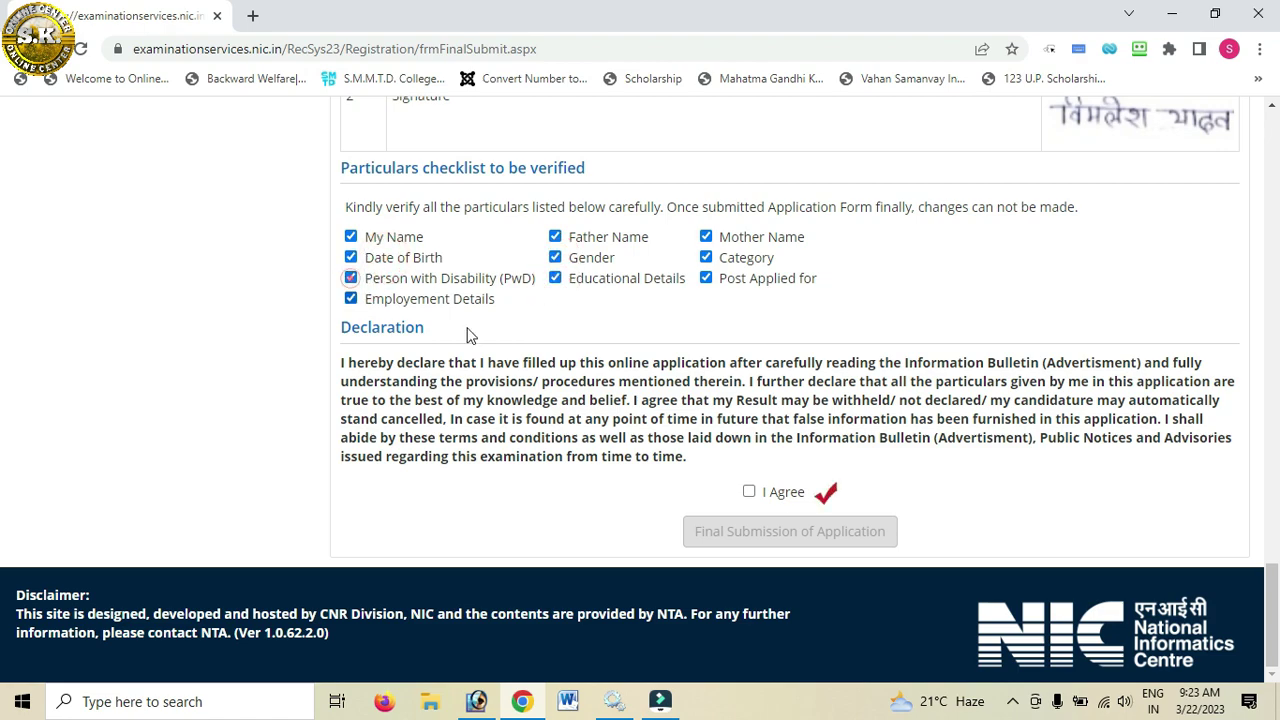
Step: Check I Agree, then choose Final Submission of Application and confirm with Yes
{"action": "left_click", "coordinate": [749, 492]}
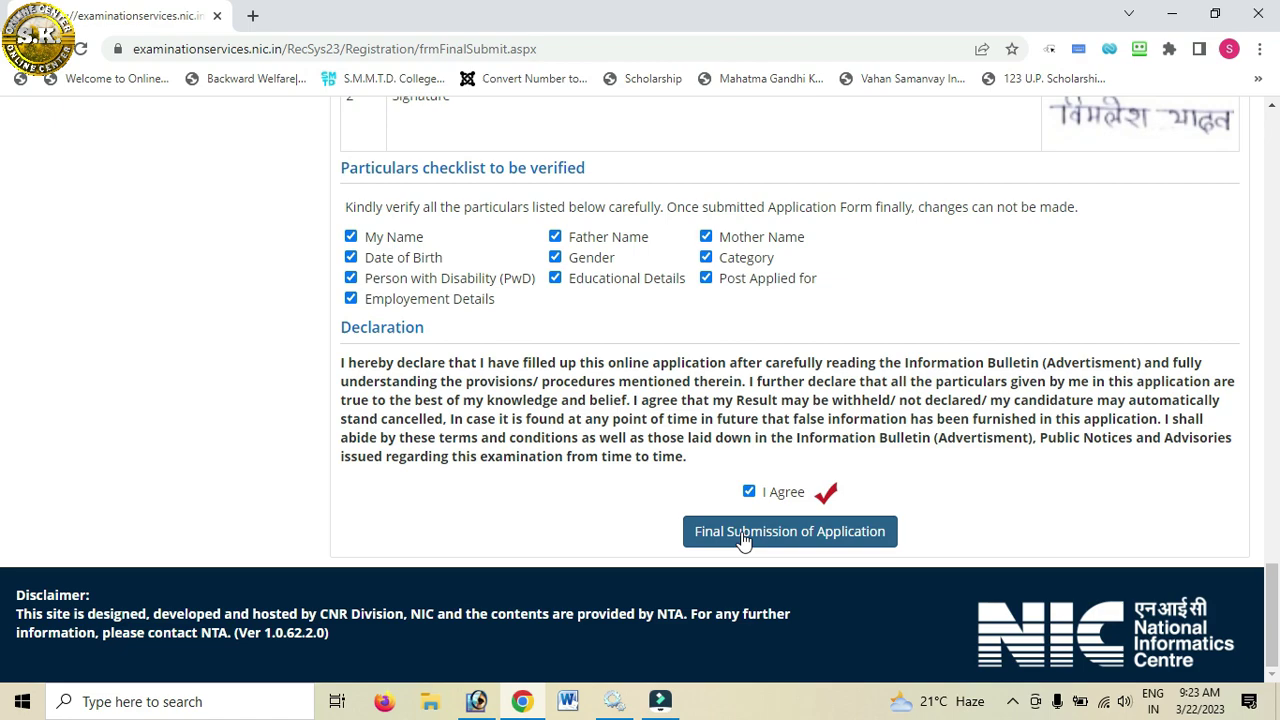
{"action": "left_click", "coordinate": [742, 540]}
{"action": "left_click", "coordinate": [601, 428]}
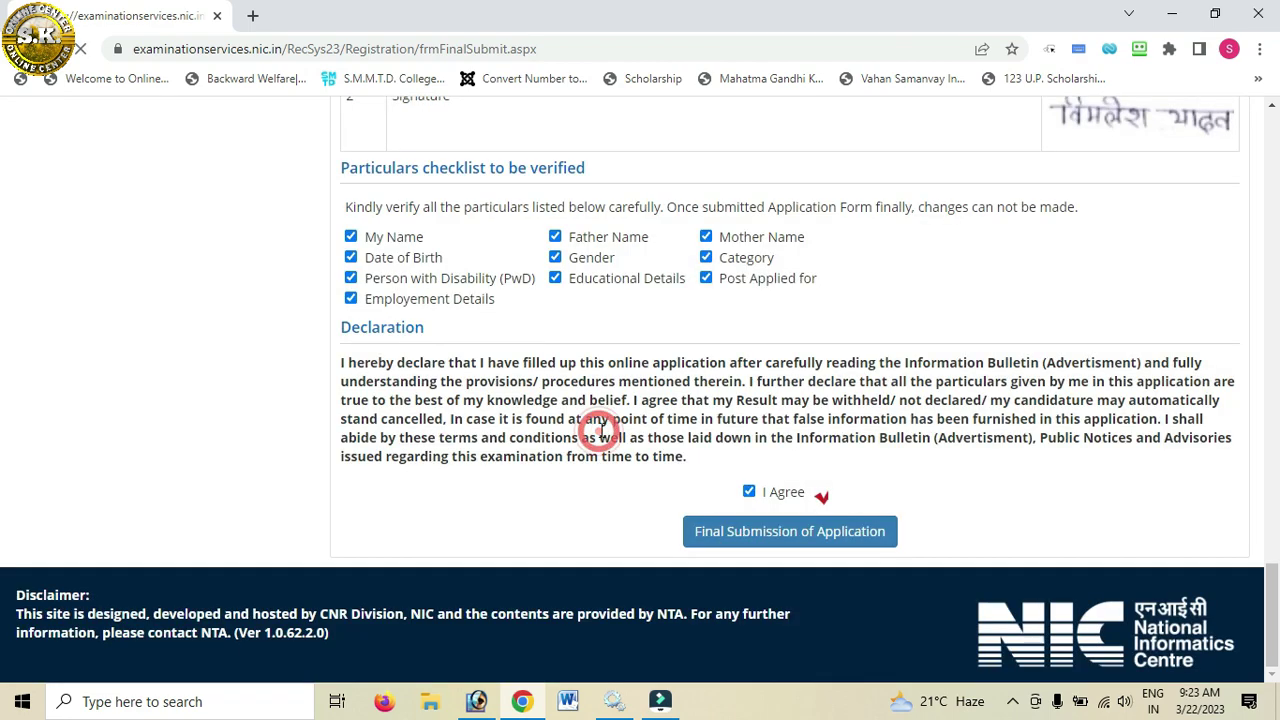
Step: Verify the registered email ID using the security pin and the emailed OTP
{"action": "scroll", "coordinate": [670, 528], "scroll_direction": "down", "scroll_amount": 1}
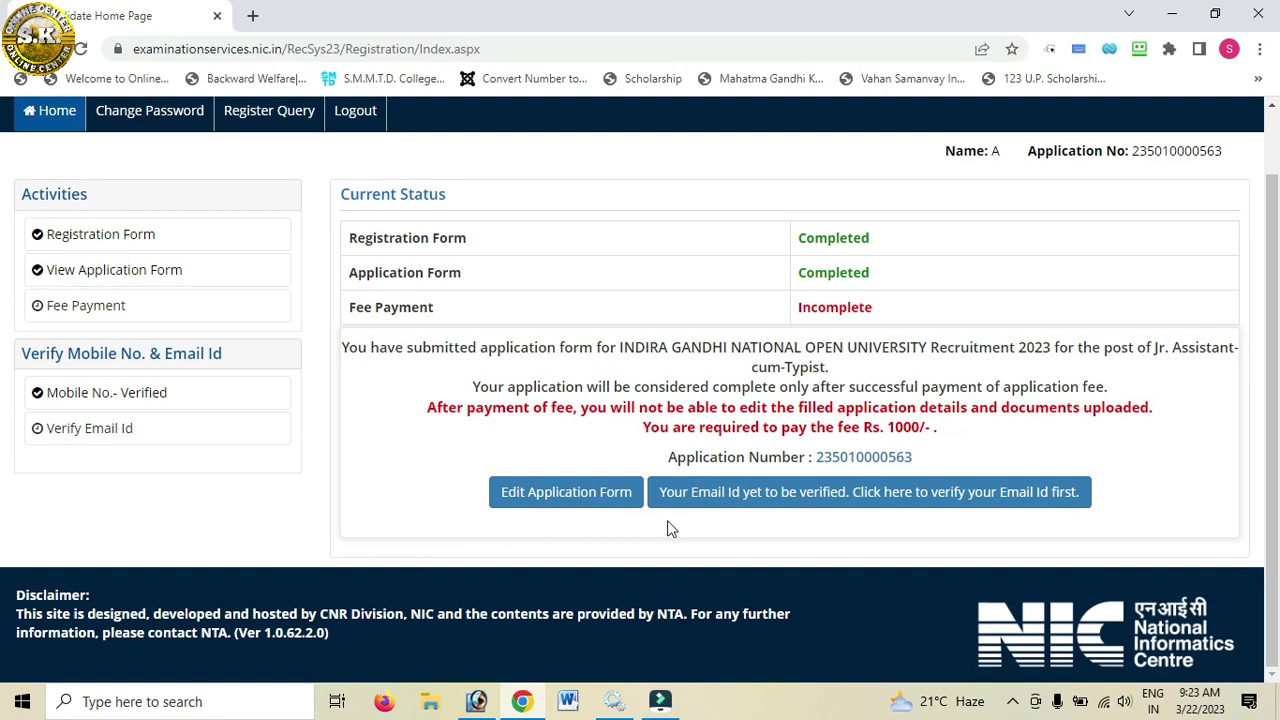
{"action": "left_click", "coordinate": [740, 501]}
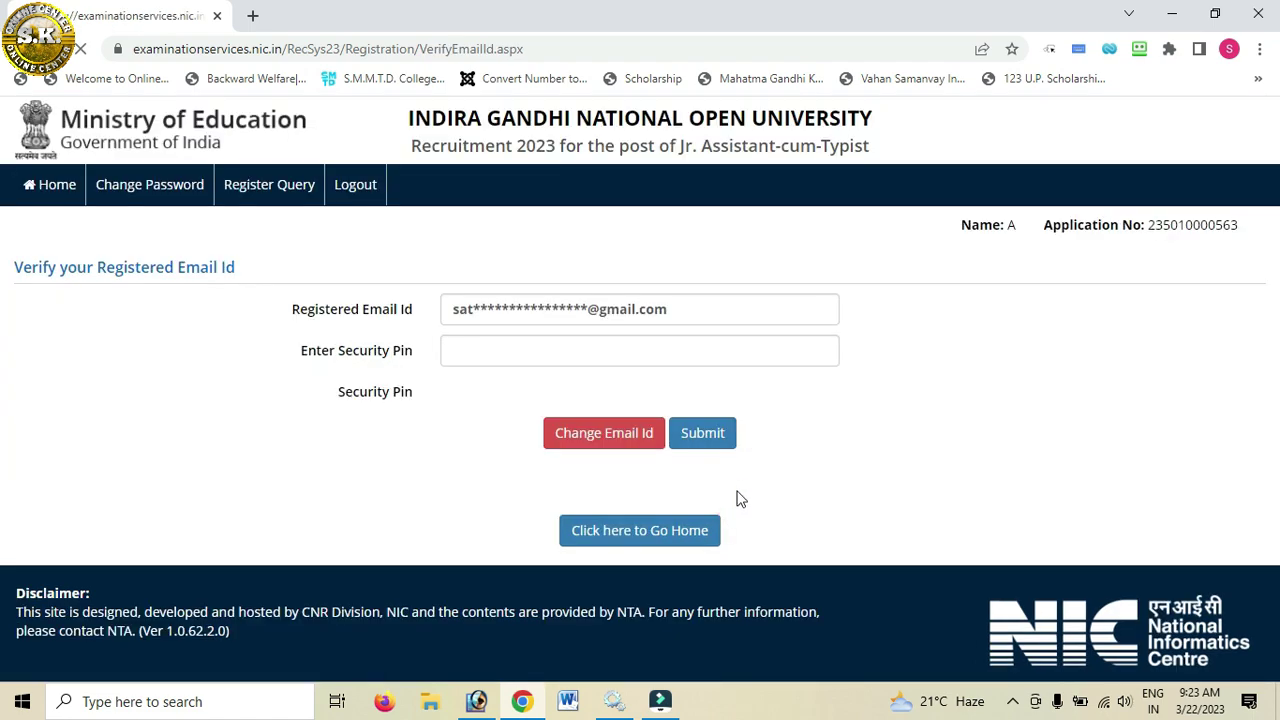
{"action": "left_click", "coordinate": [495, 347]}
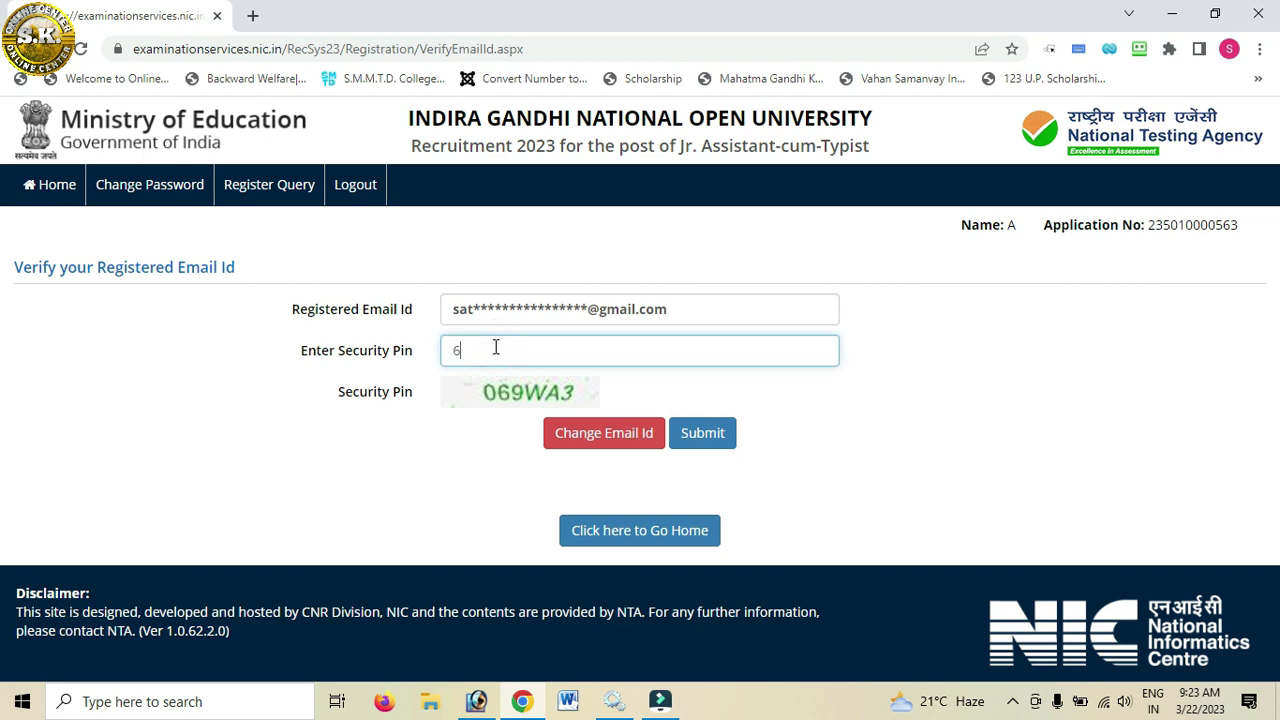
{"action": "type", "text": "069WA3"}
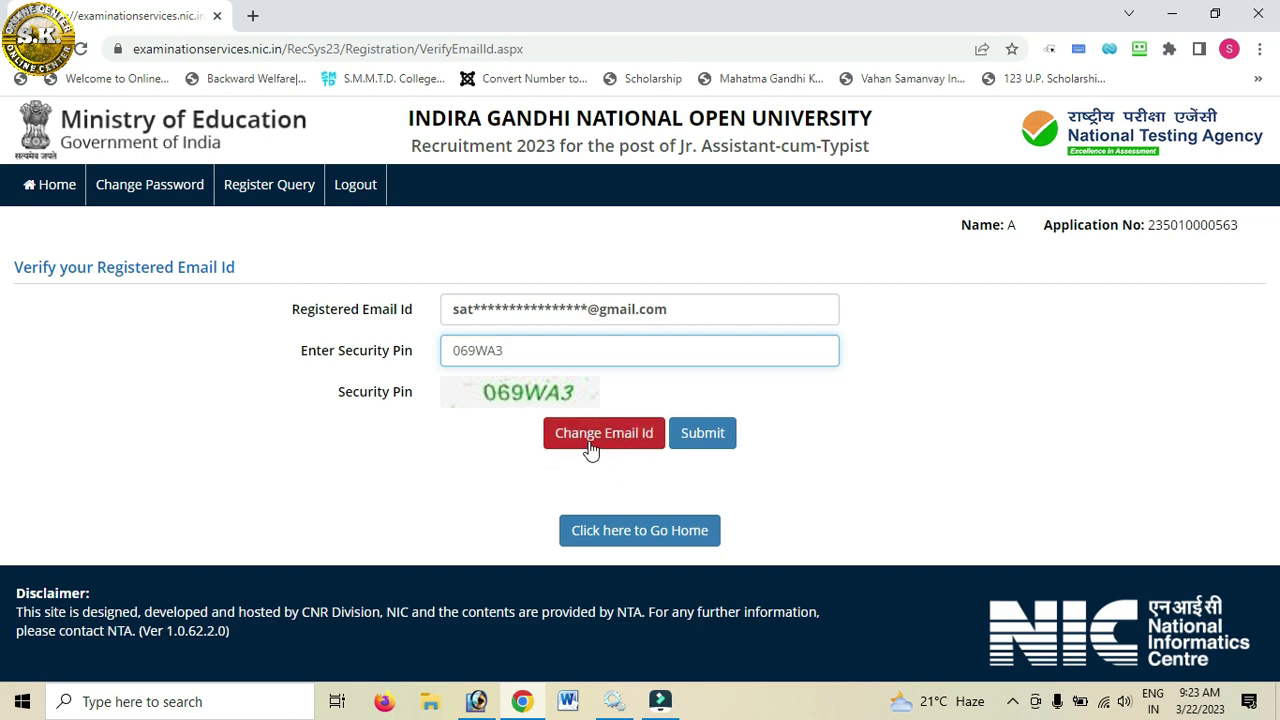
{"action": "left_click", "coordinate": [715, 441]}
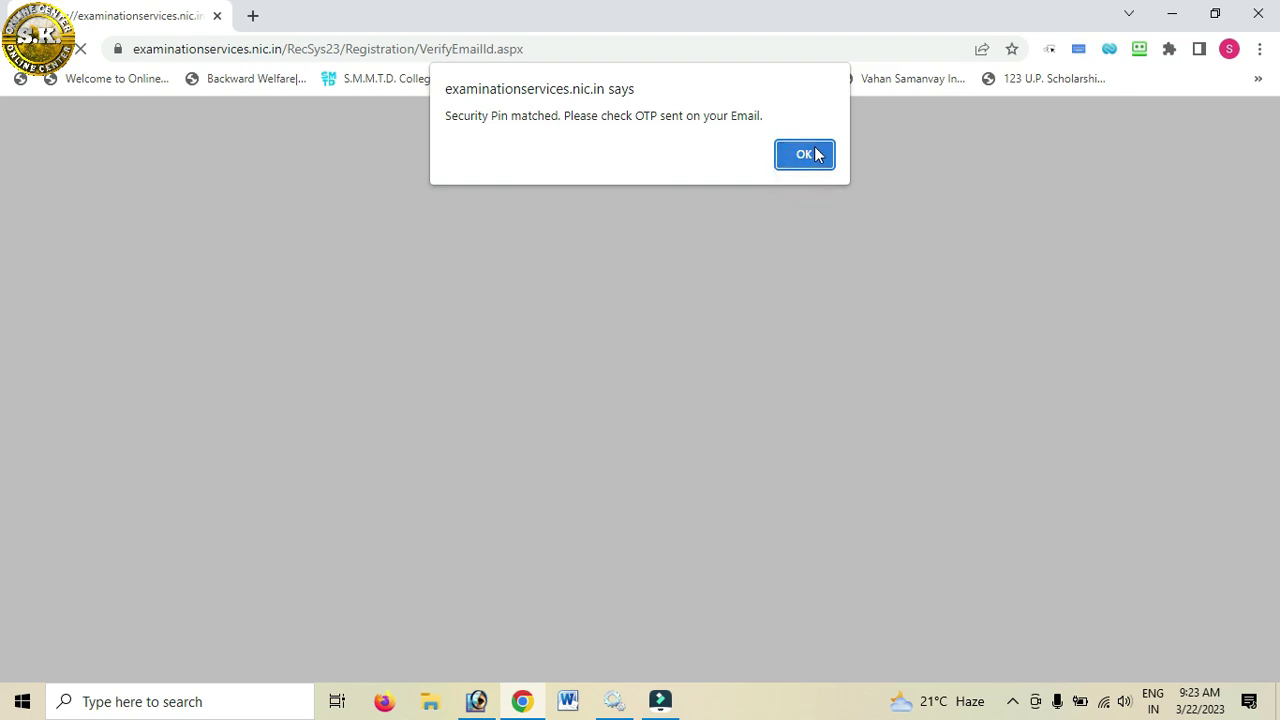
{"action": "left_click", "coordinate": [810, 154]}
{"action": "left_click", "coordinate": [537, 352]}
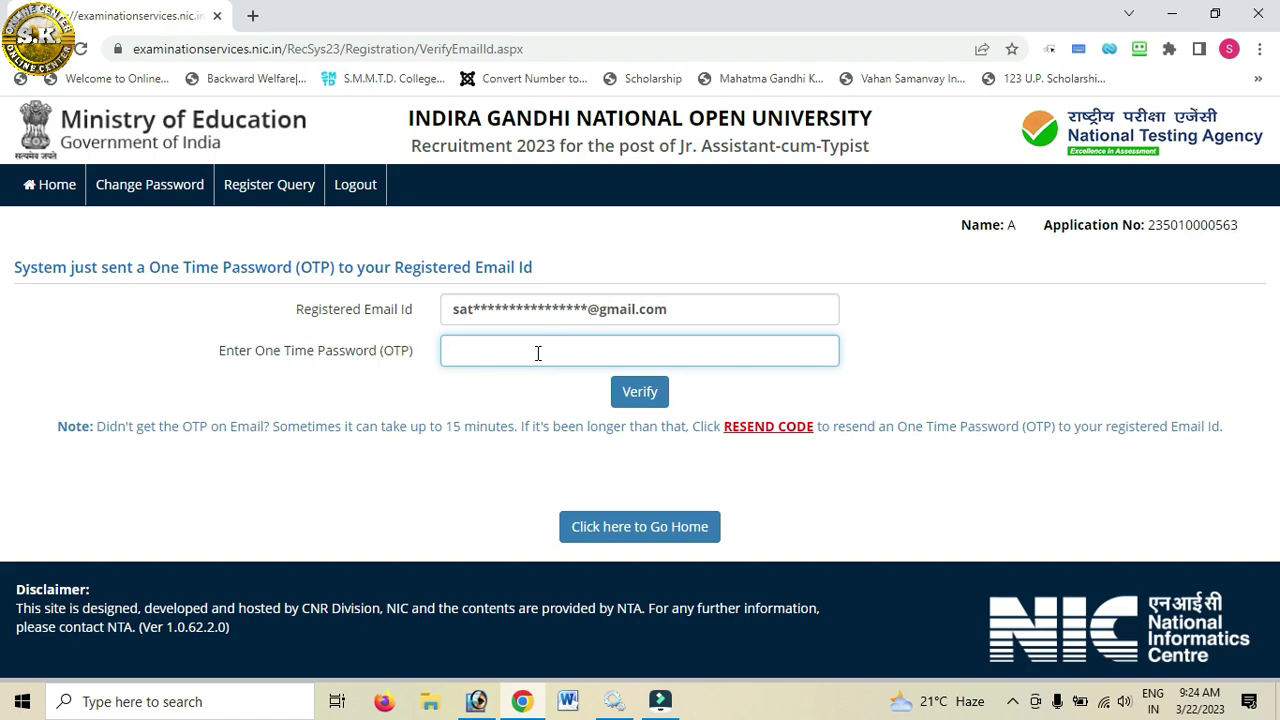
{"action": "left_click", "coordinate": [633, 394]}
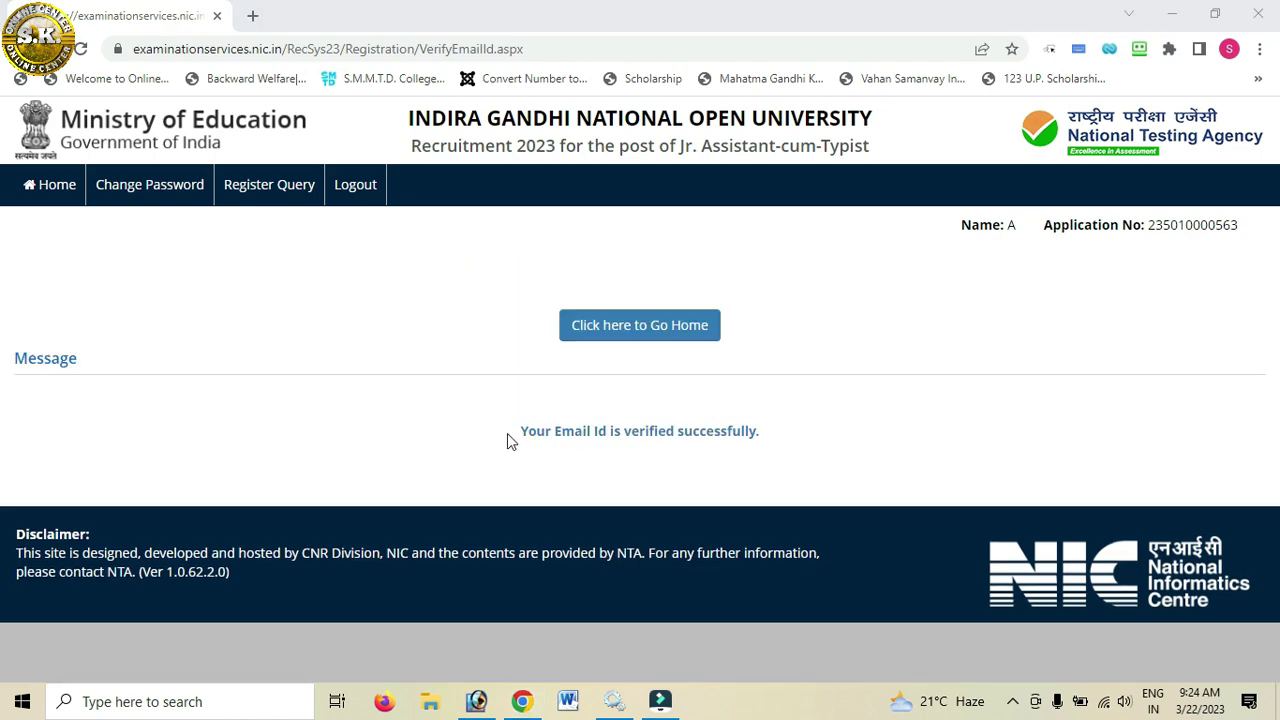
Step: From Home, pay the Rs 1000 examination fee online and select SBI MOPS as provider
{"action": "left_click", "coordinate": [607, 335]}
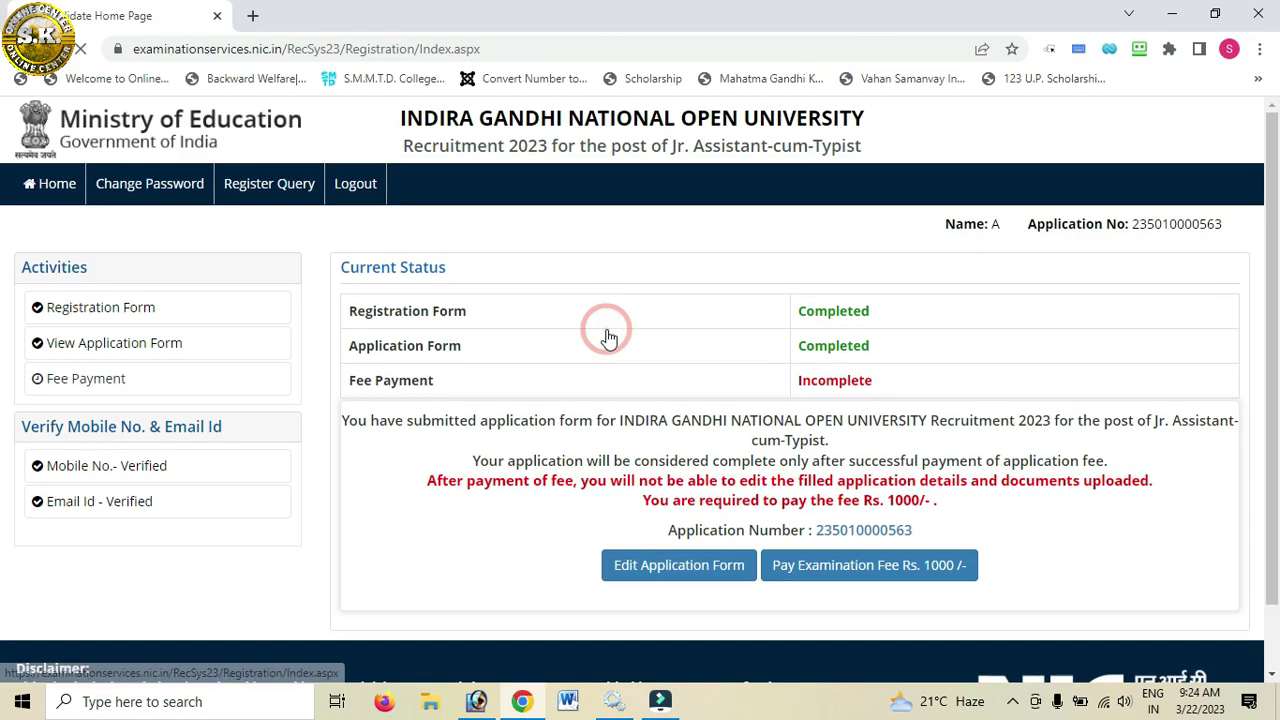
{"action": "scroll", "coordinate": [714, 600], "scroll_direction": "down", "scroll_amount": 1}
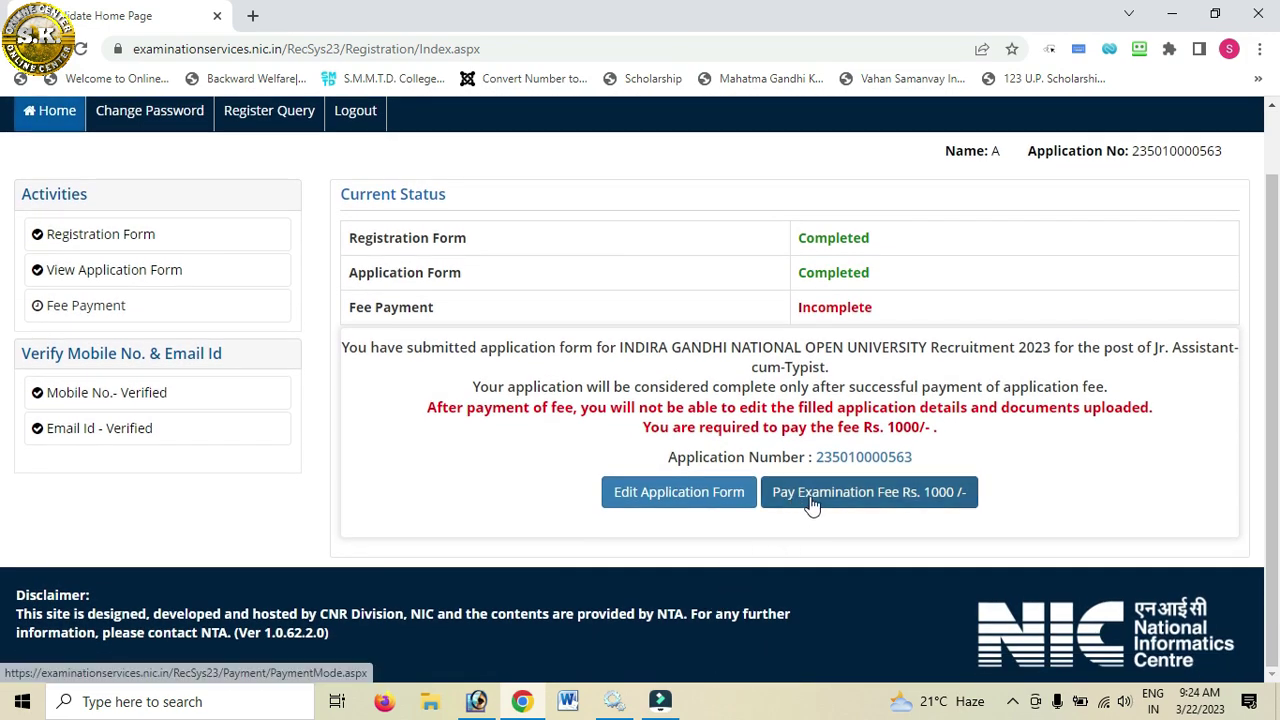
{"action": "left_click", "coordinate": [872, 503]}
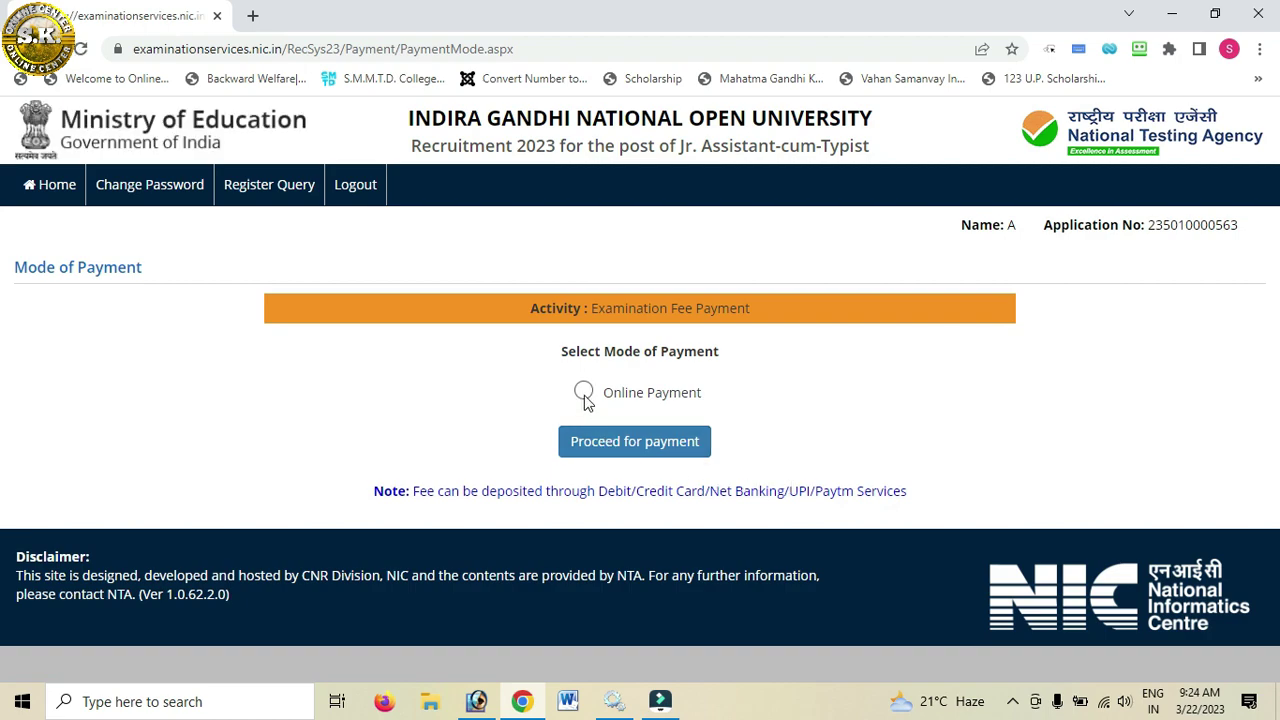
{"action": "left_click", "coordinate": [583, 391]}
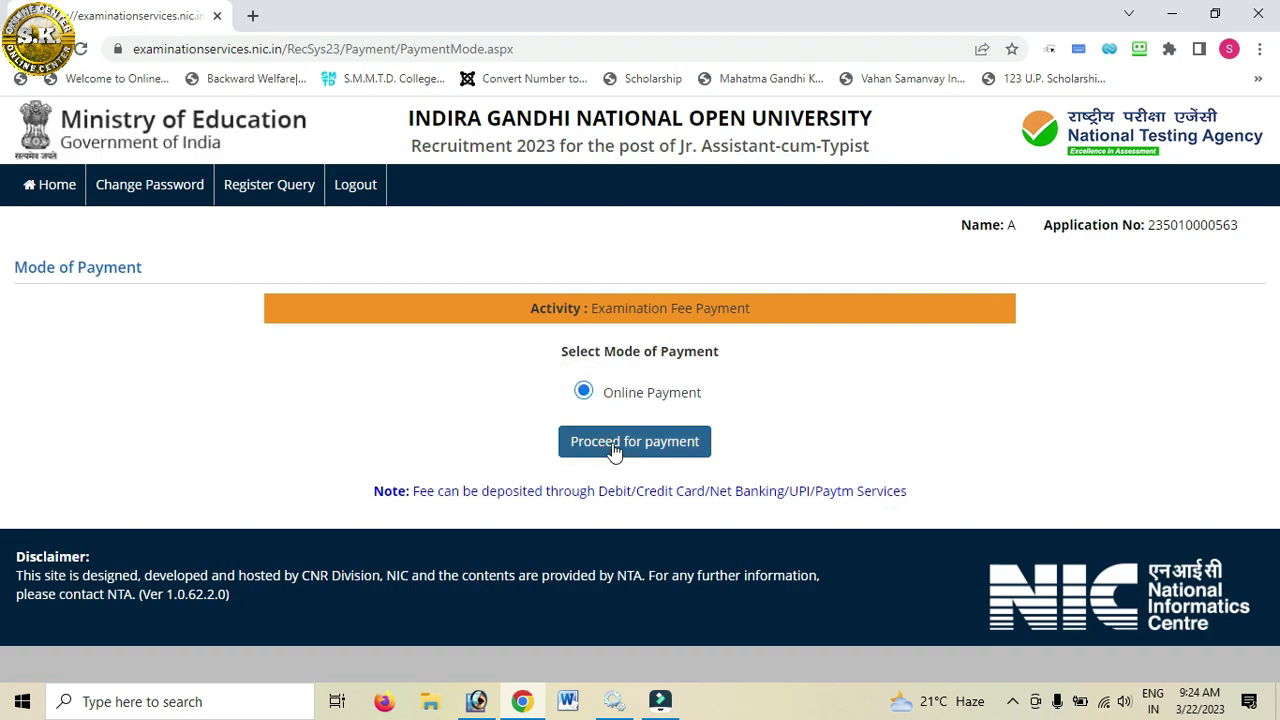
{"action": "left_click", "coordinate": [610, 452]}
{"action": "left_click", "coordinate": [731, 155]}
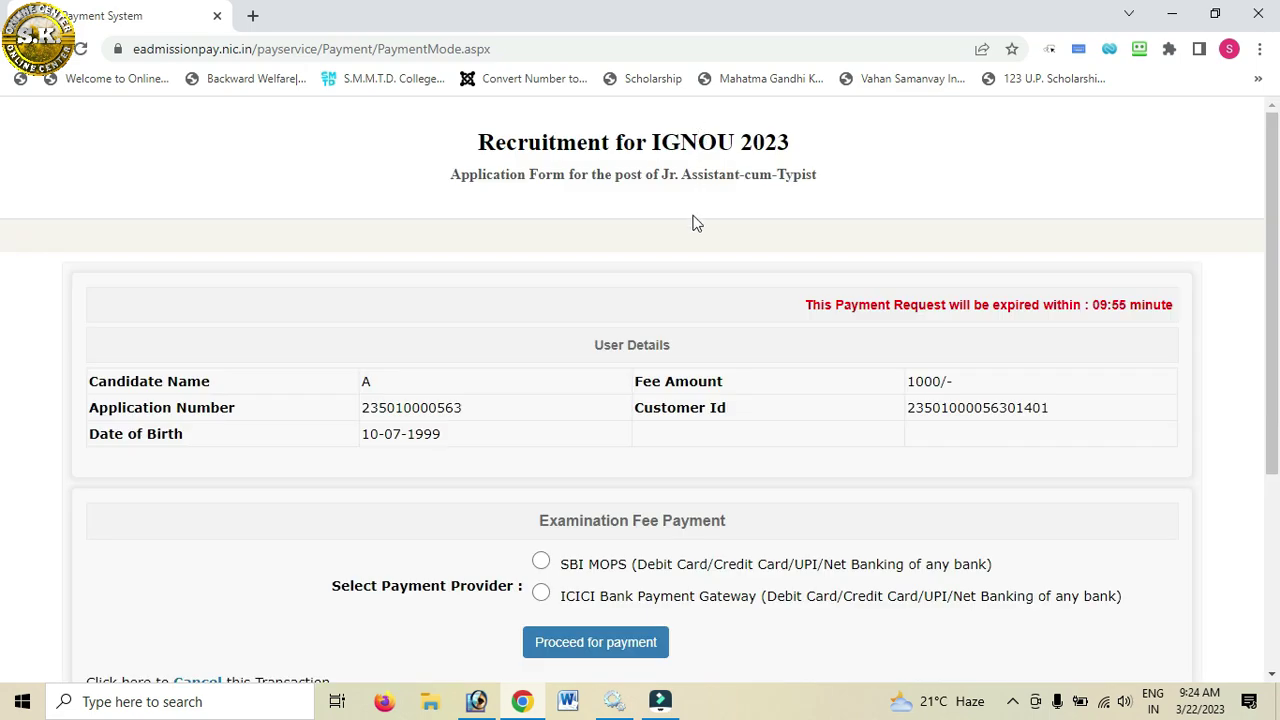
{"action": "scroll", "coordinate": [694, 220], "scroll_direction": "down", "scroll_amount": 3}
{"action": "left_click", "coordinate": [540, 280]}
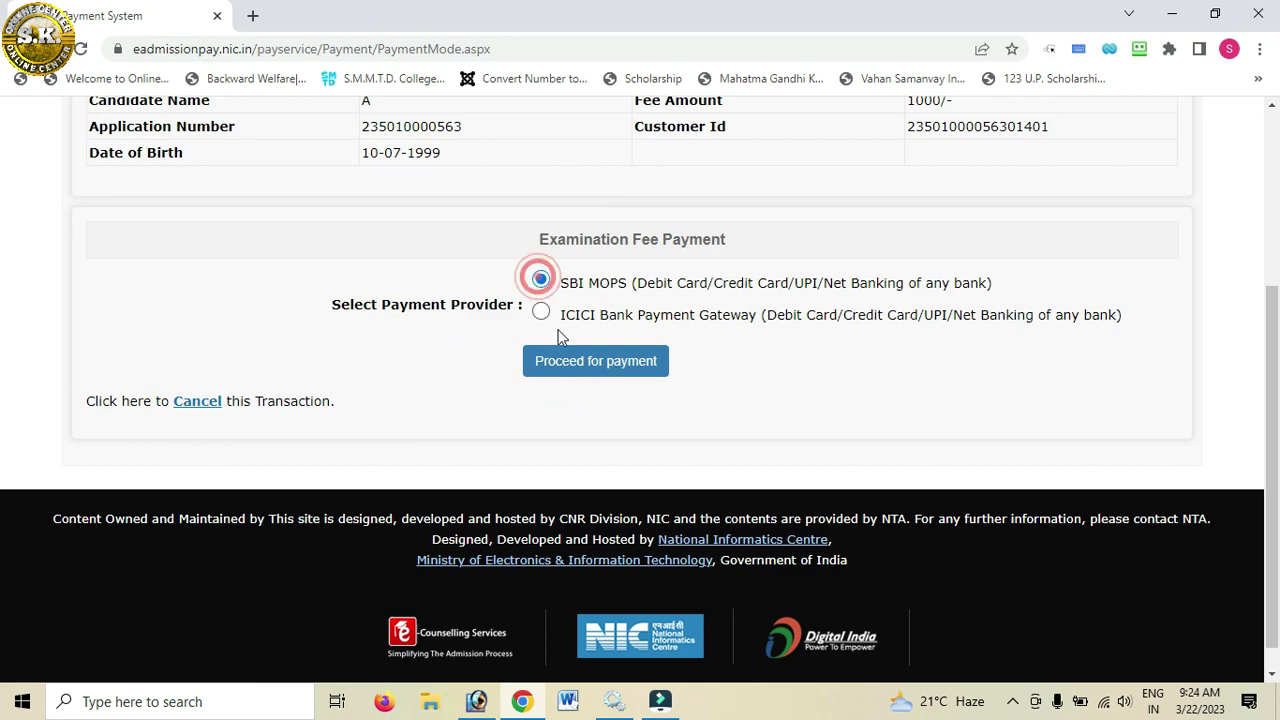
Step: In SBI ePay Lite, choose UPI and generate a QR code for the Rs 1000 fee
{"action": "left_click", "coordinate": [594, 366]}
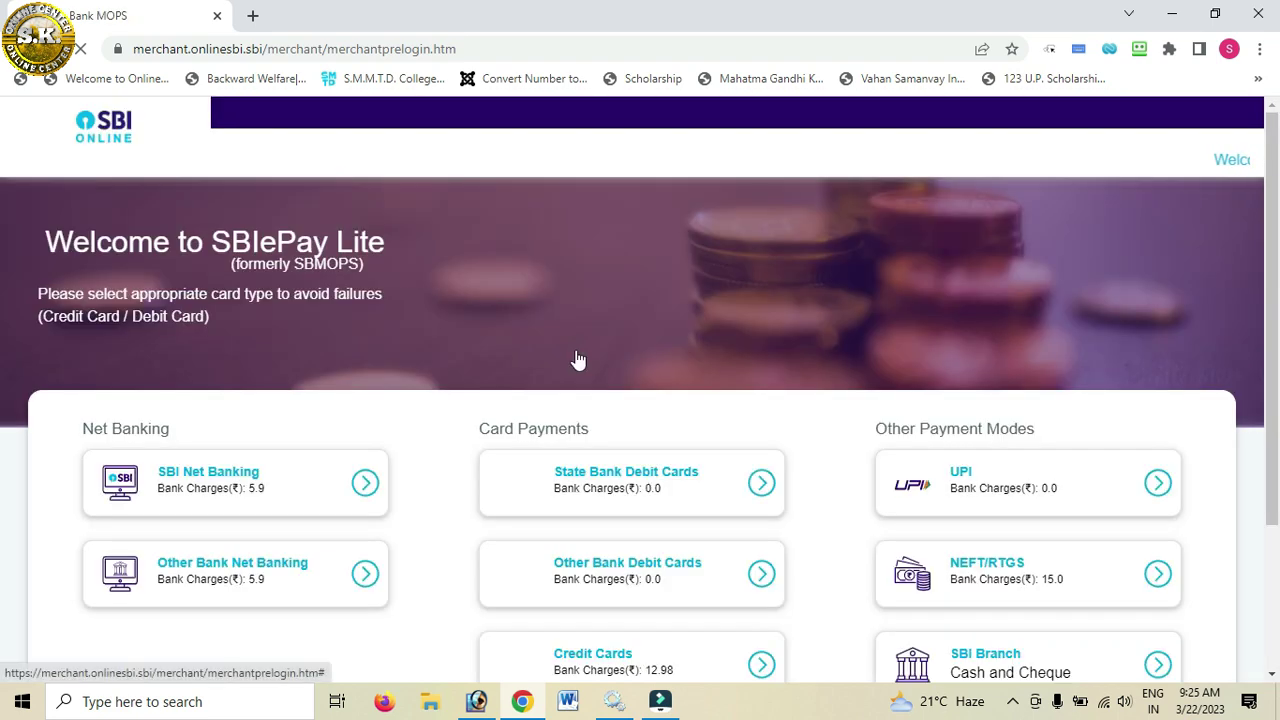
{"action": "scroll", "coordinate": [253, 447], "scroll_direction": "down", "scroll_amount": 3}
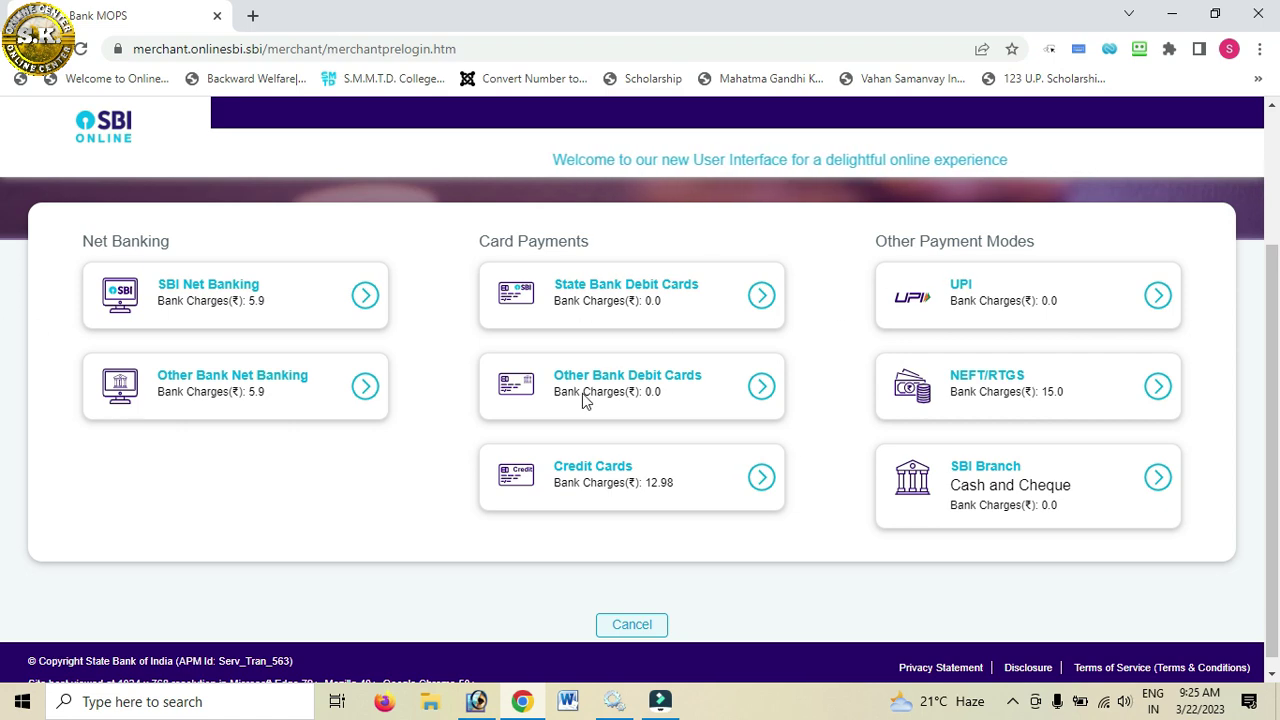
{"action": "left_click", "coordinate": [968, 284]}
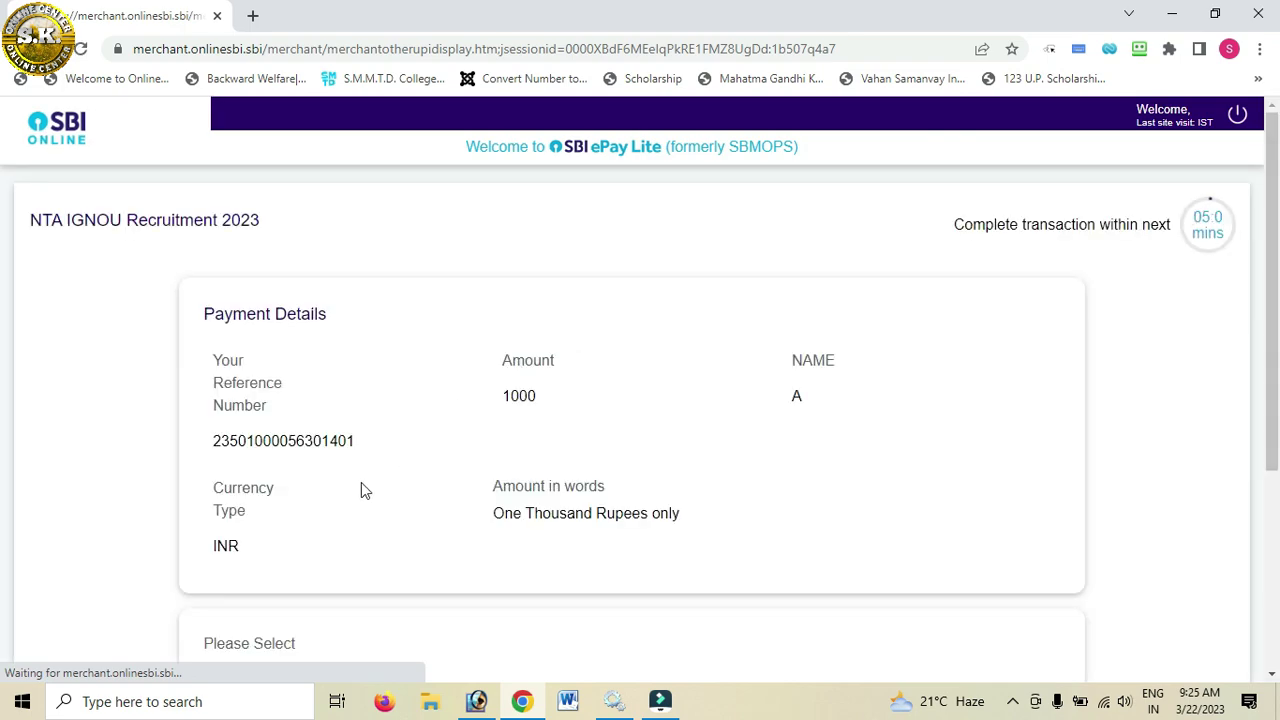
{"action": "scroll", "coordinate": [331, 508], "scroll_direction": "down", "scroll_amount": 2}
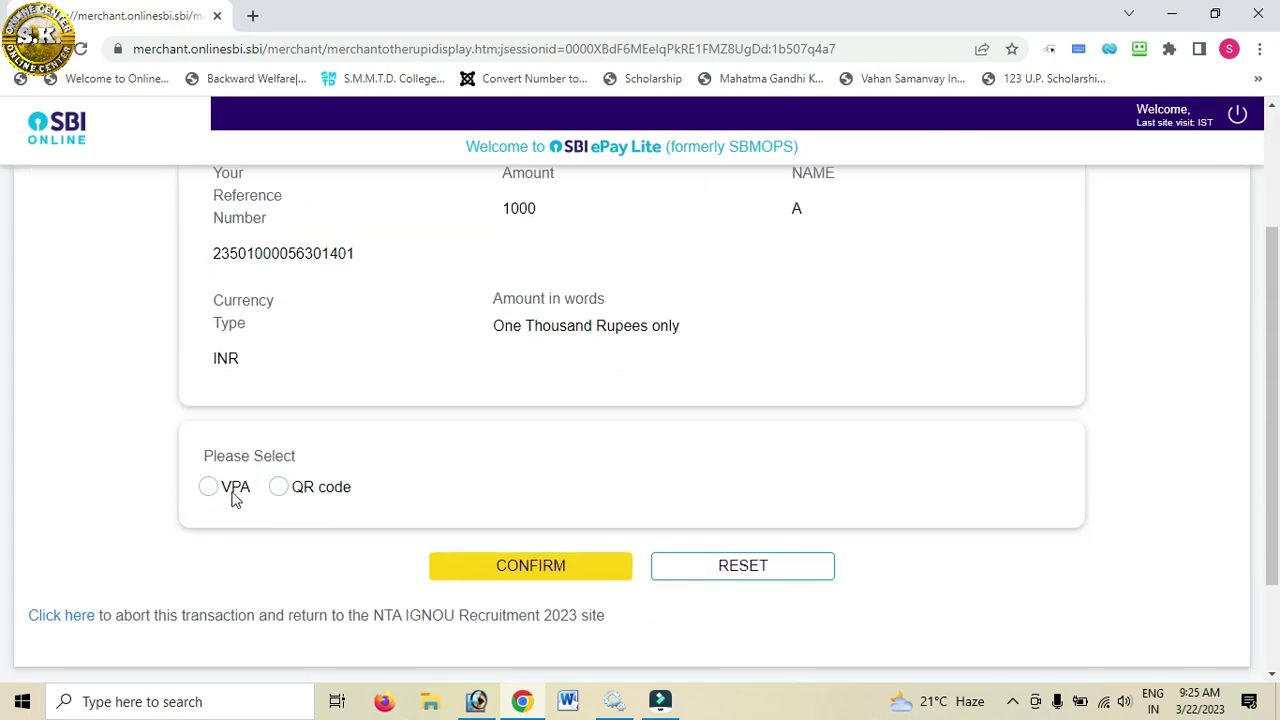
{"action": "left_click", "coordinate": [279, 494]}
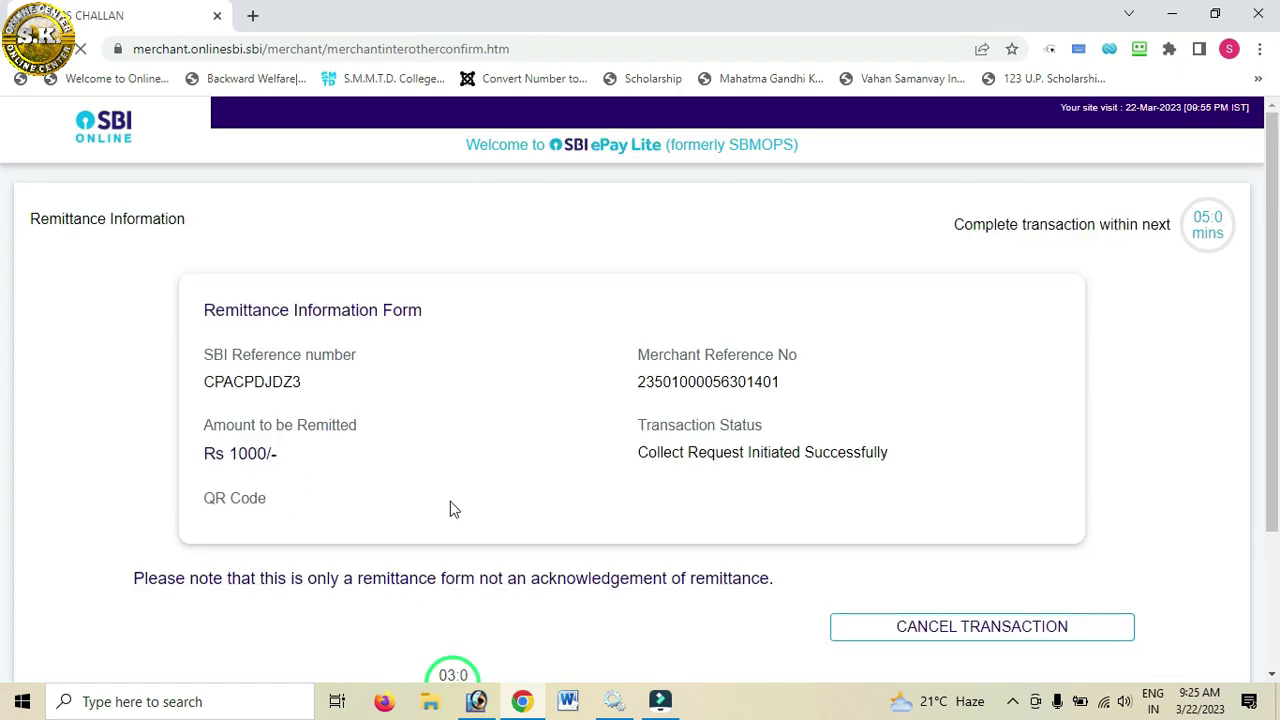
{"action": "scroll", "coordinate": [430, 508], "scroll_direction": "down", "scroll_amount": 2}
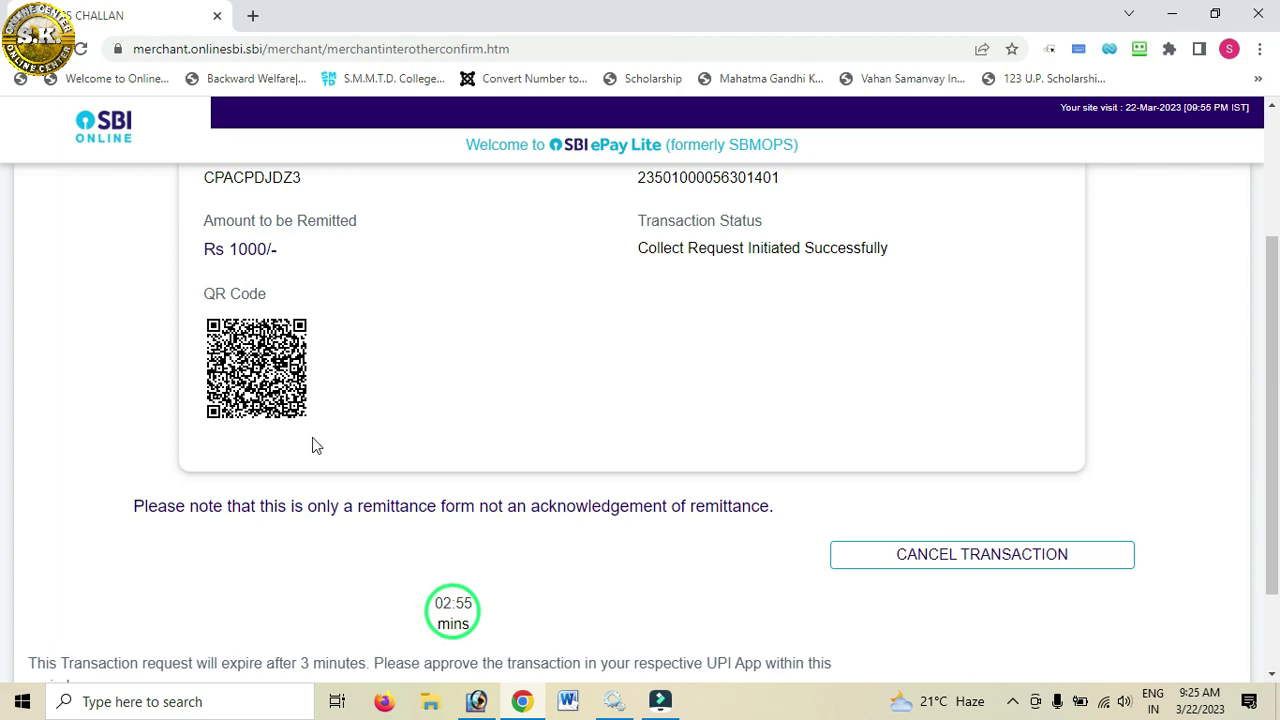
{"action": "scroll", "coordinate": [318, 450], "scroll_direction": "up", "scroll_amount": 2}
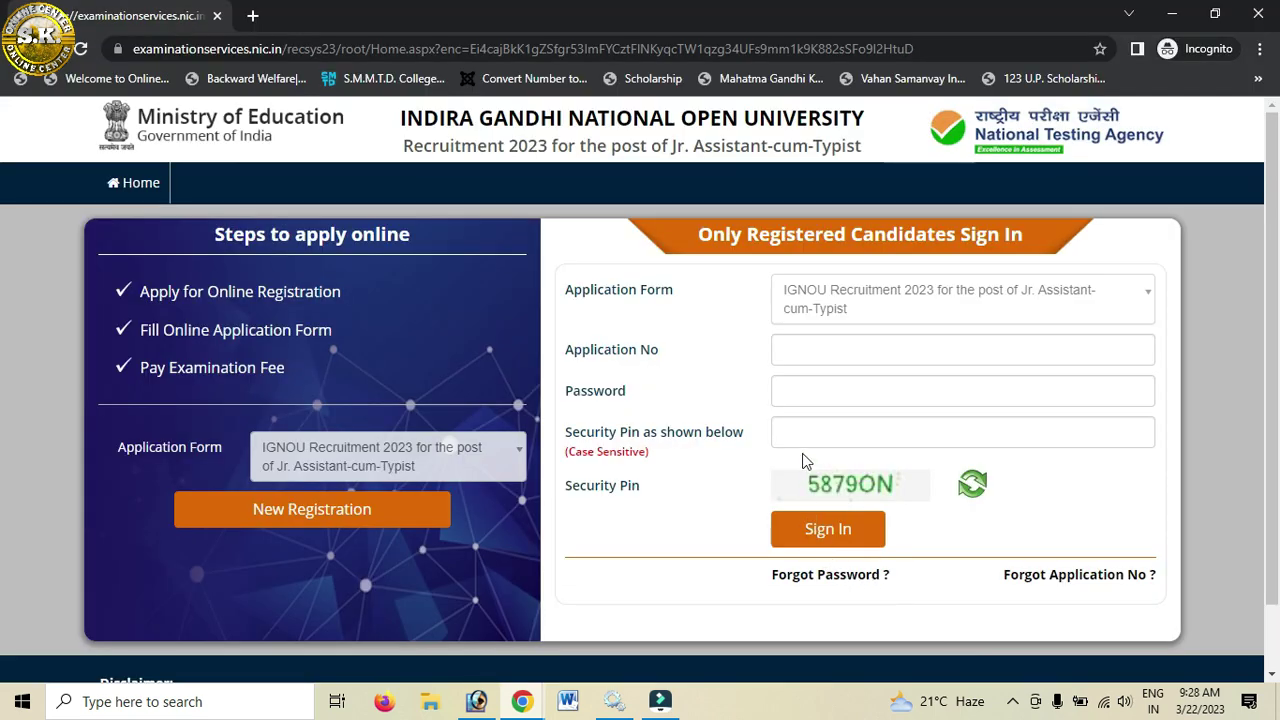
Step: Fill in the application number, password and security pin fields on the IGNOU sign-in page
{"action": "left_click", "coordinate": [834, 351]}
{"action": "left_click", "coordinate": [828, 391]}
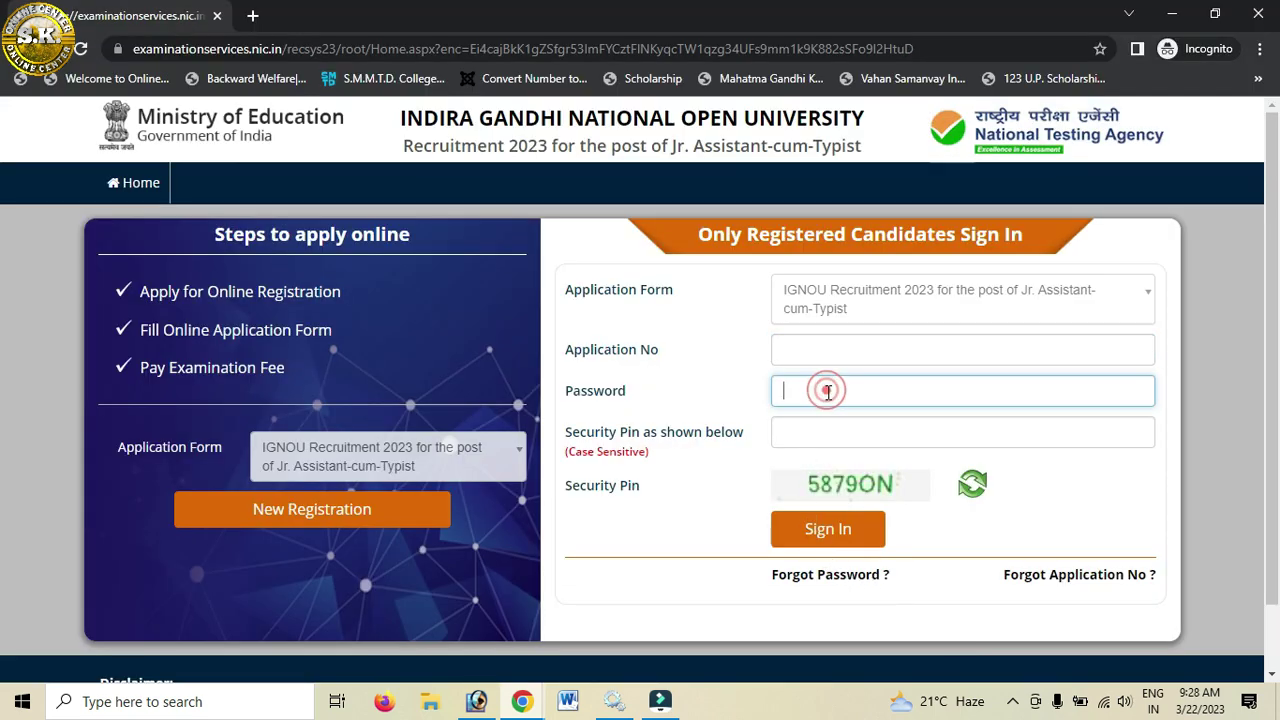
{"action": "left_click", "coordinate": [821, 429]}
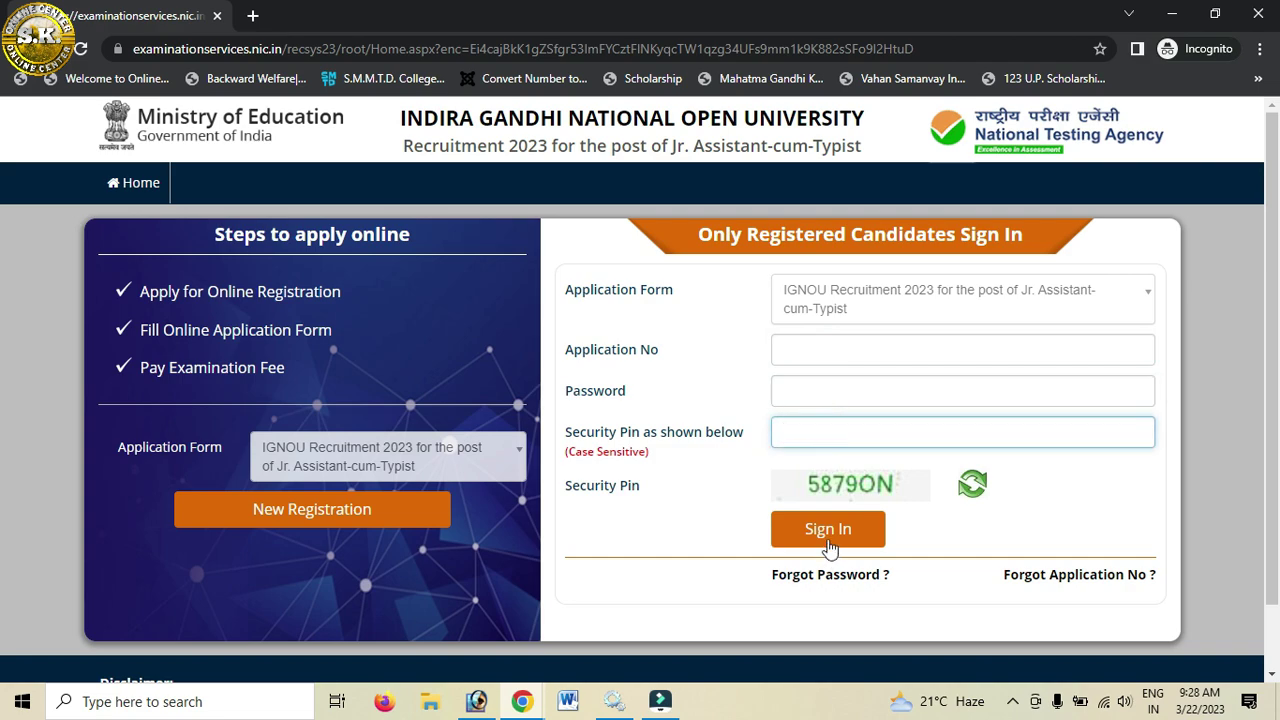